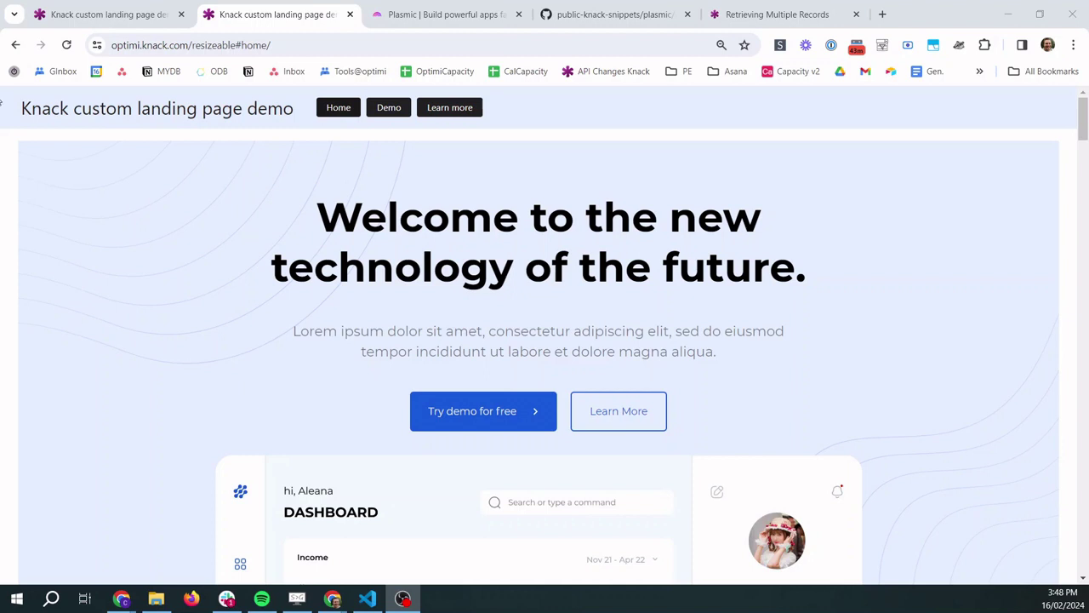
Test the nav bar's Demo, Learn more and Home links on the live landing page.
left_click(391, 109)
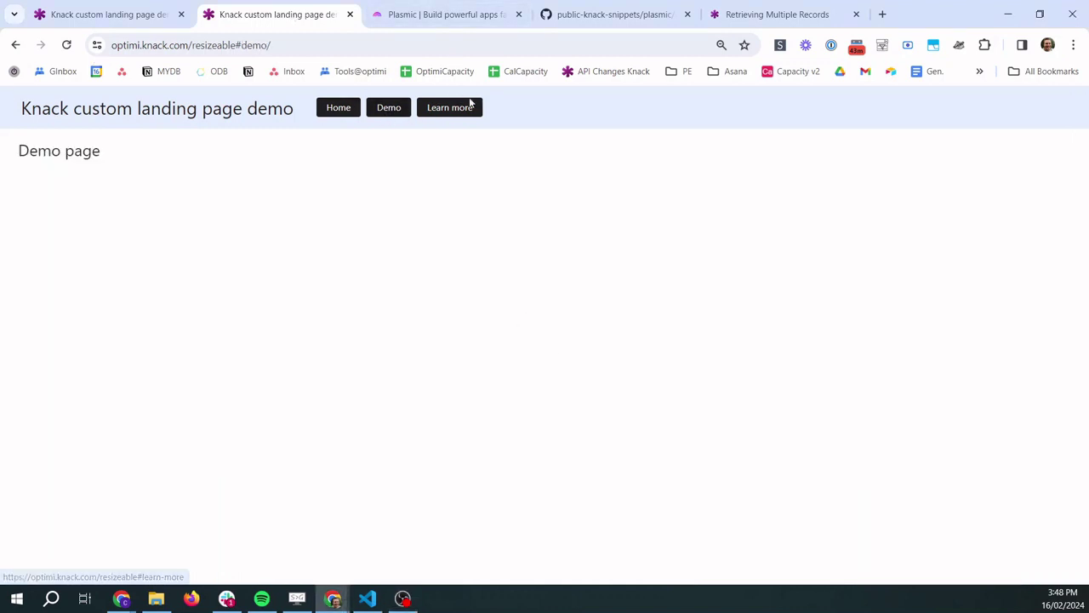
left_click(470, 103)
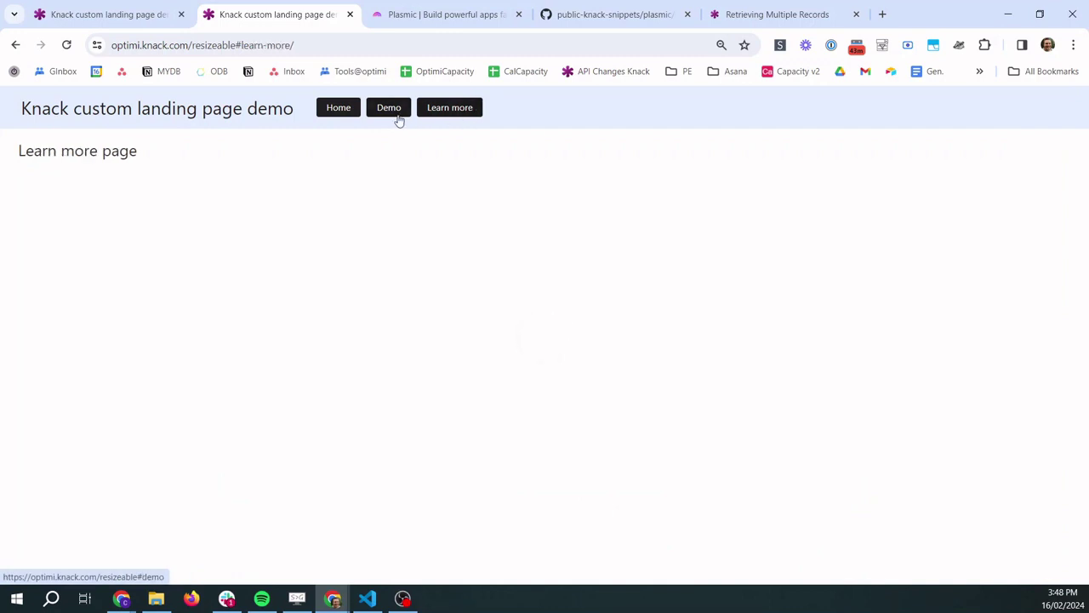
left_click(400, 121)
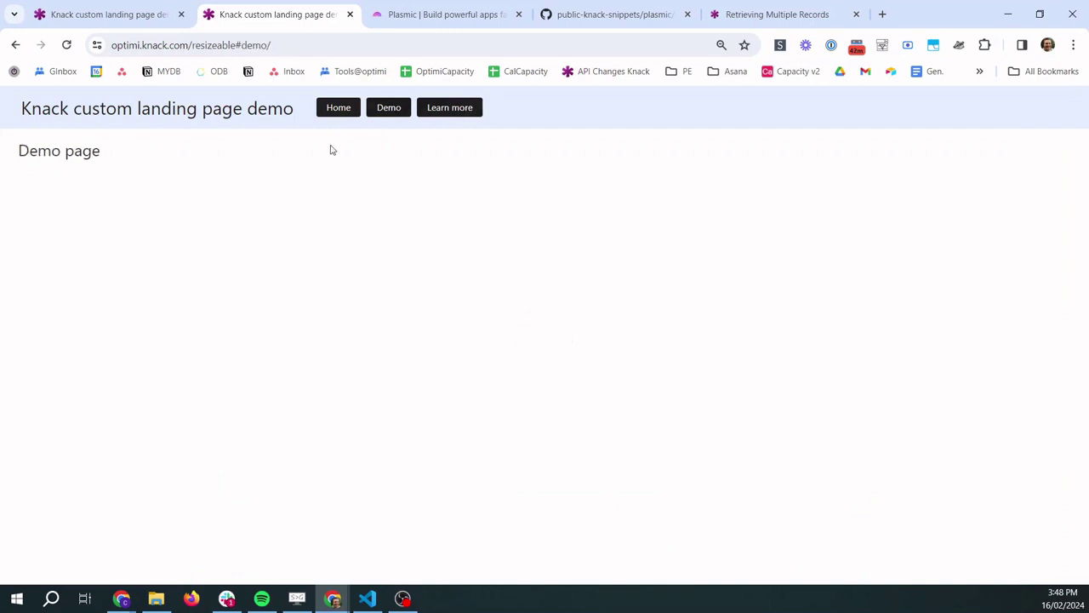
left_click(335, 105)
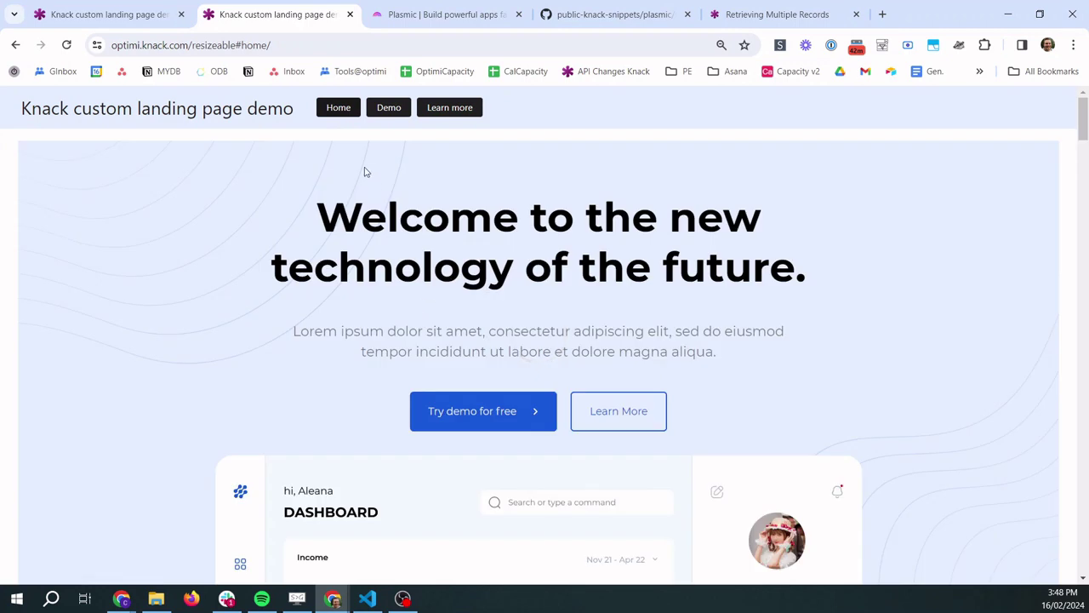
left_click(390, 110)
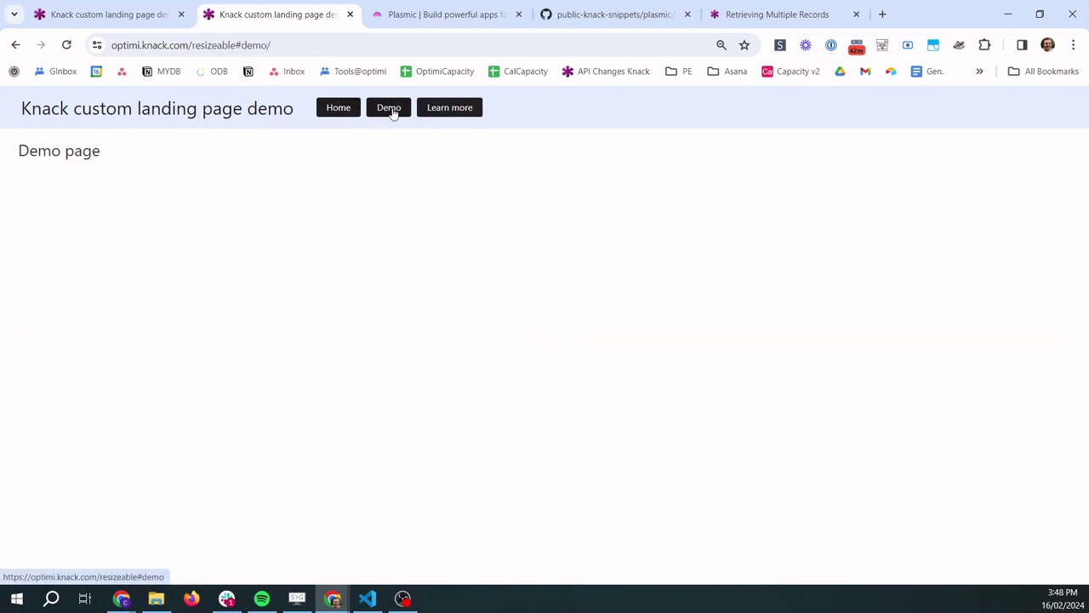
left_click(458, 112)
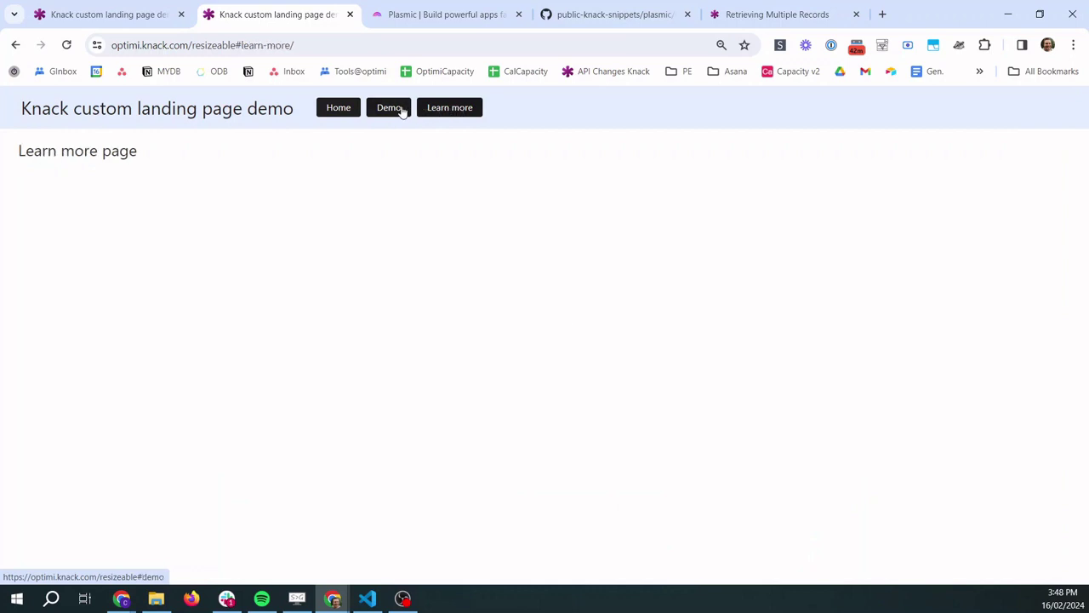
left_click(403, 114)
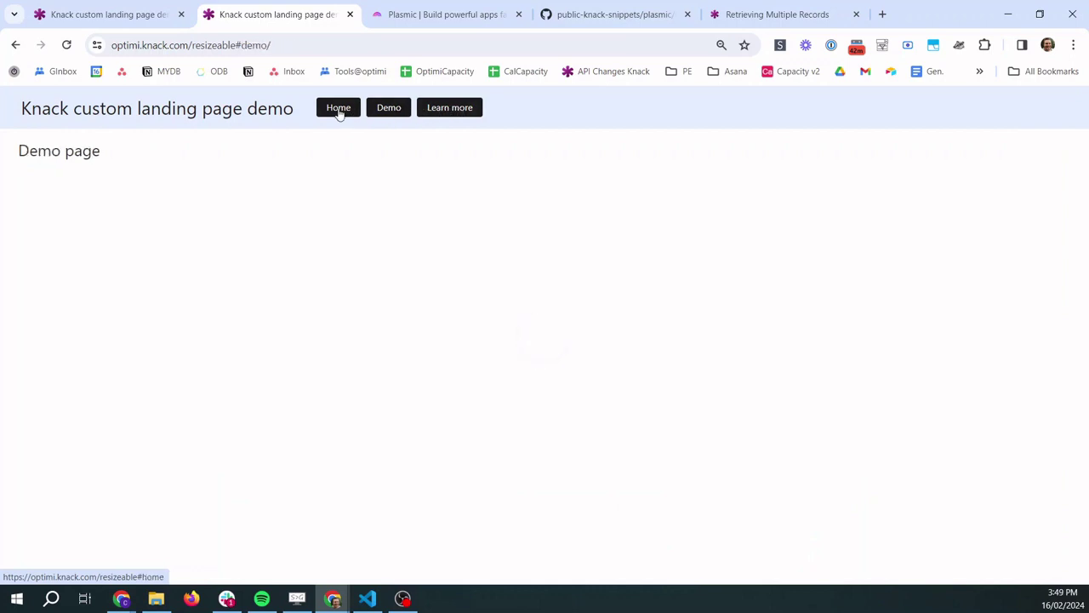
left_click(339, 111)
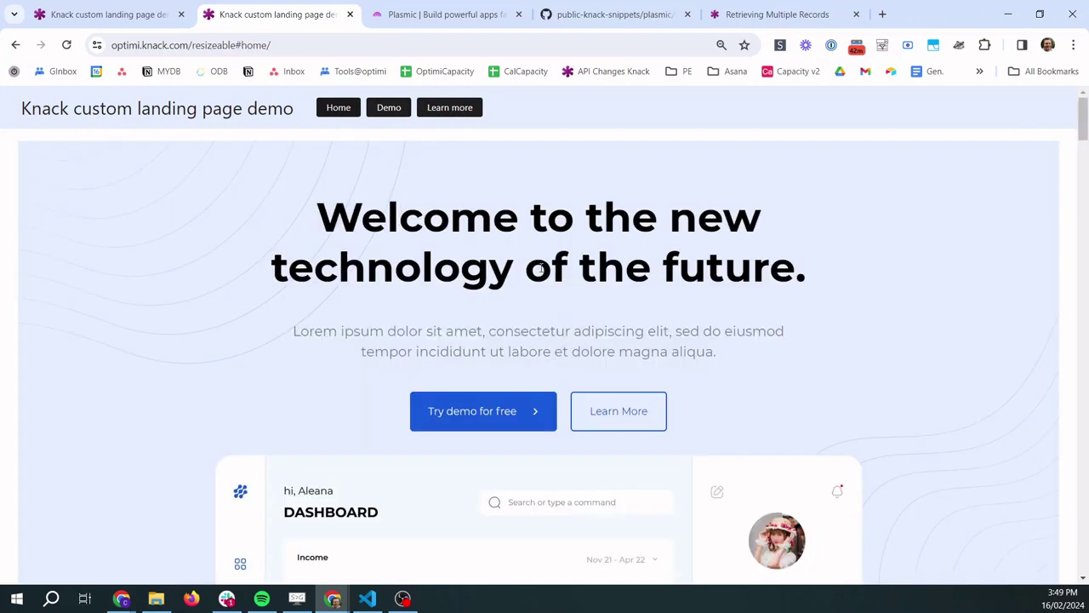
Scroll through the landing page's stats row and feature tags below the hero.
scroll(540, 269, "down", 3)
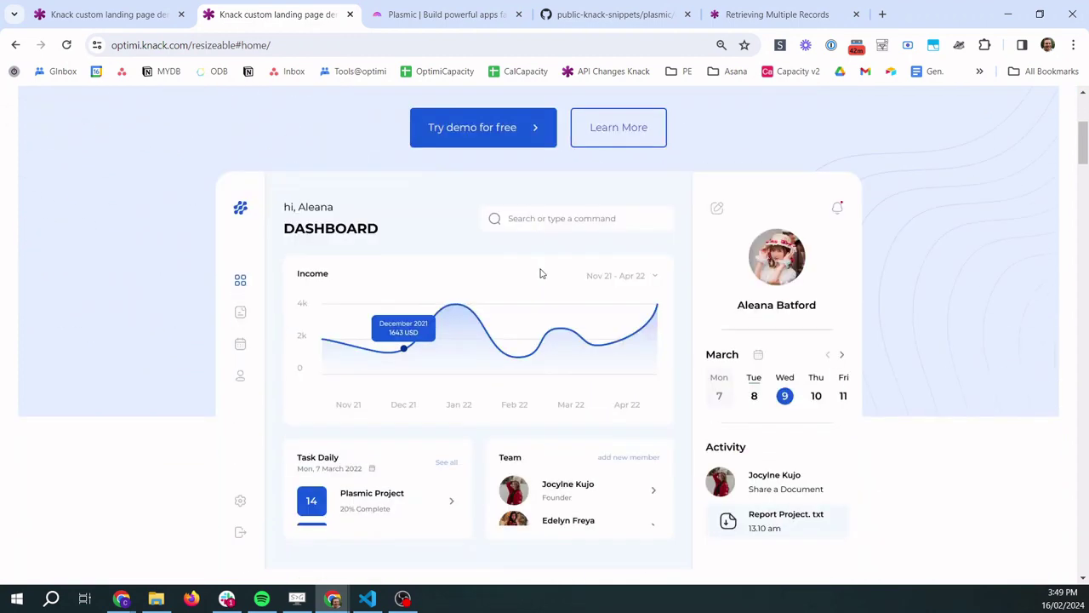
scroll(541, 273, "down", 8)
scroll(541, 273, "up", 4)
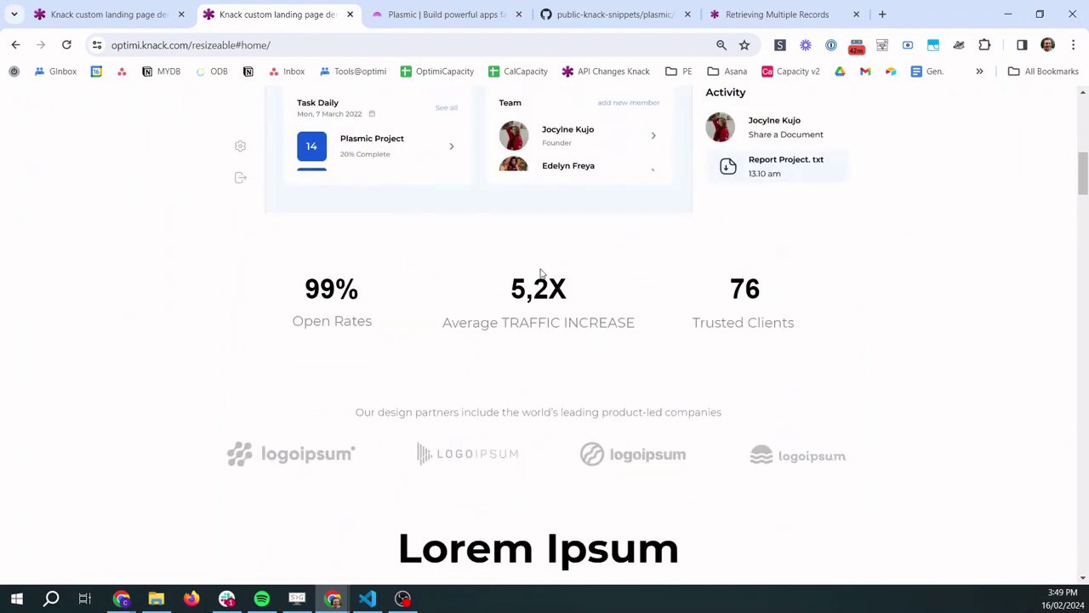
scroll(540, 273, "up", 2)
scroll(541, 273, "down", 15)
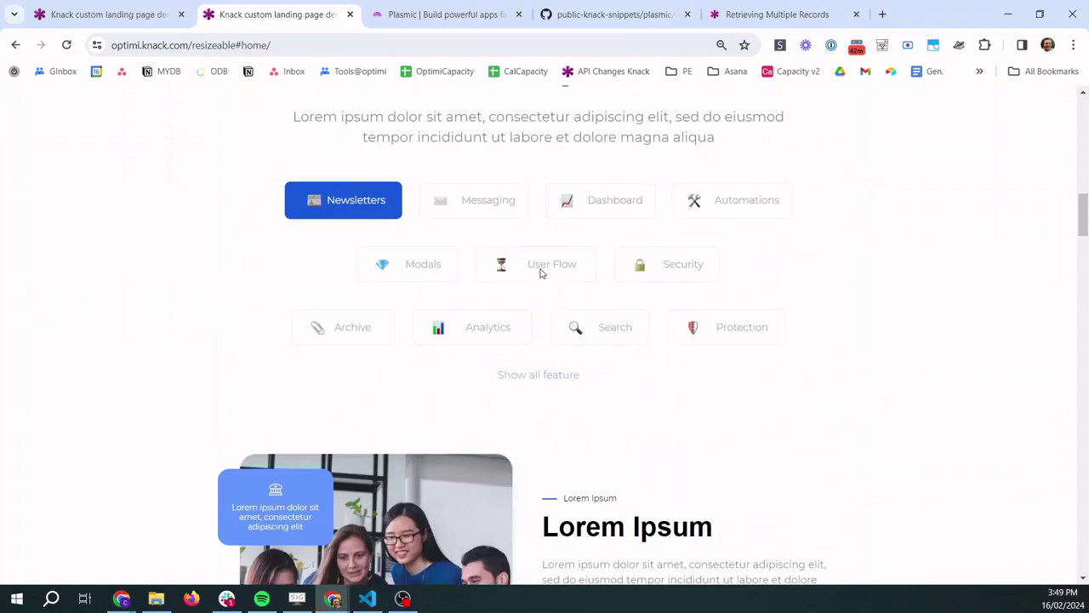
scroll(540, 273, "down", 15)
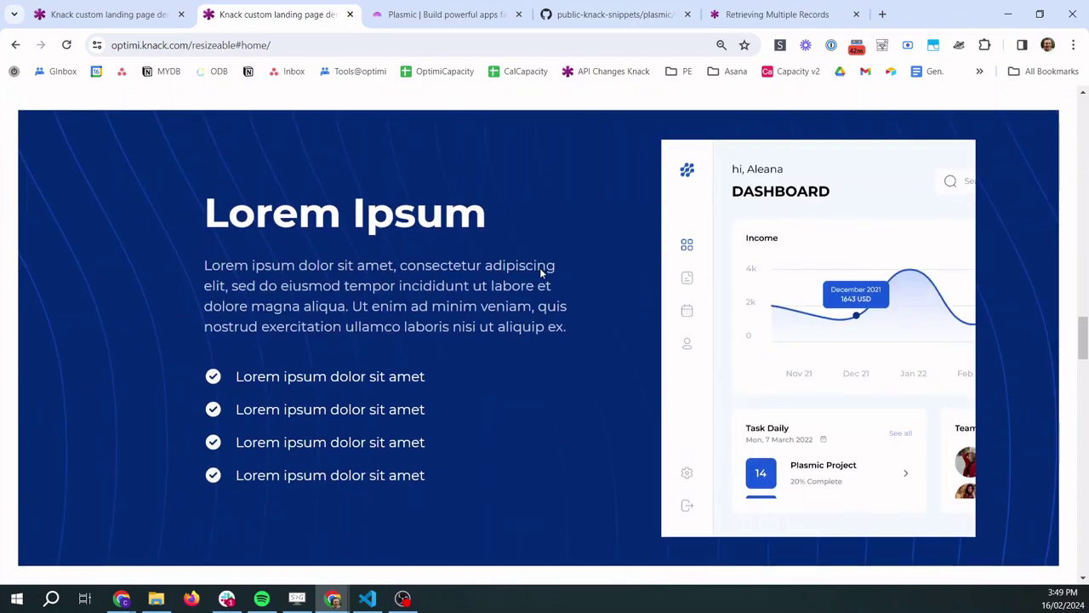
scroll(541, 273, "down", 15)
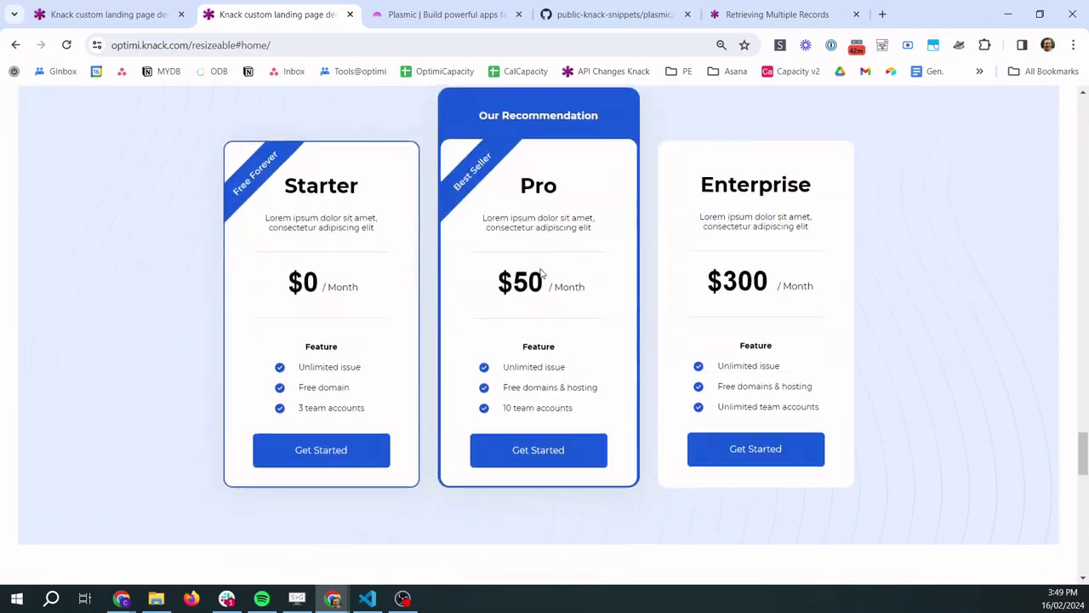
scroll(540, 273, "down", 2)
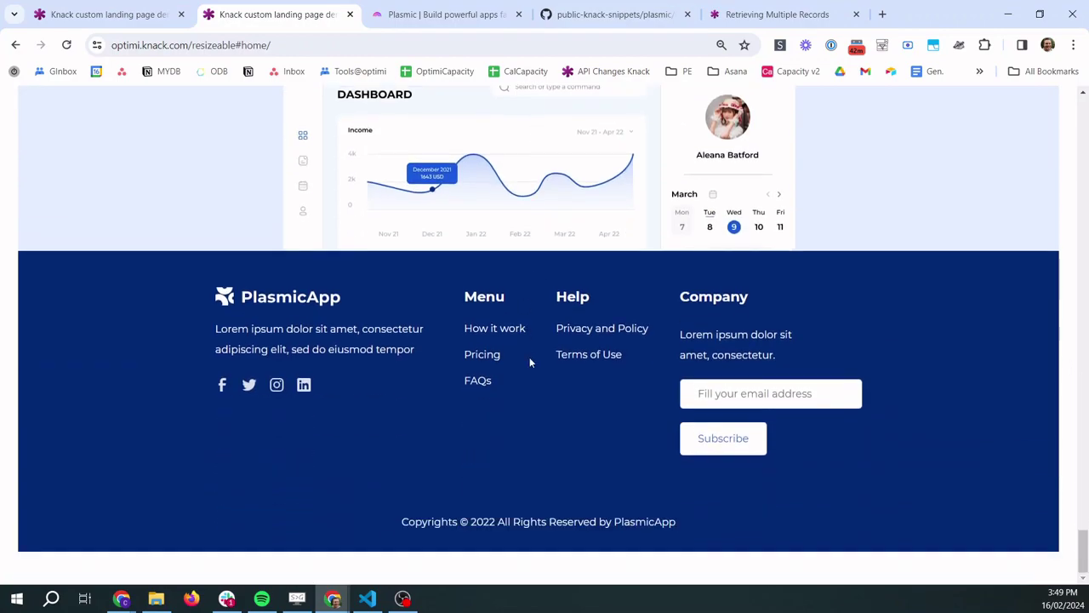
scroll(529, 362, "up", 20)
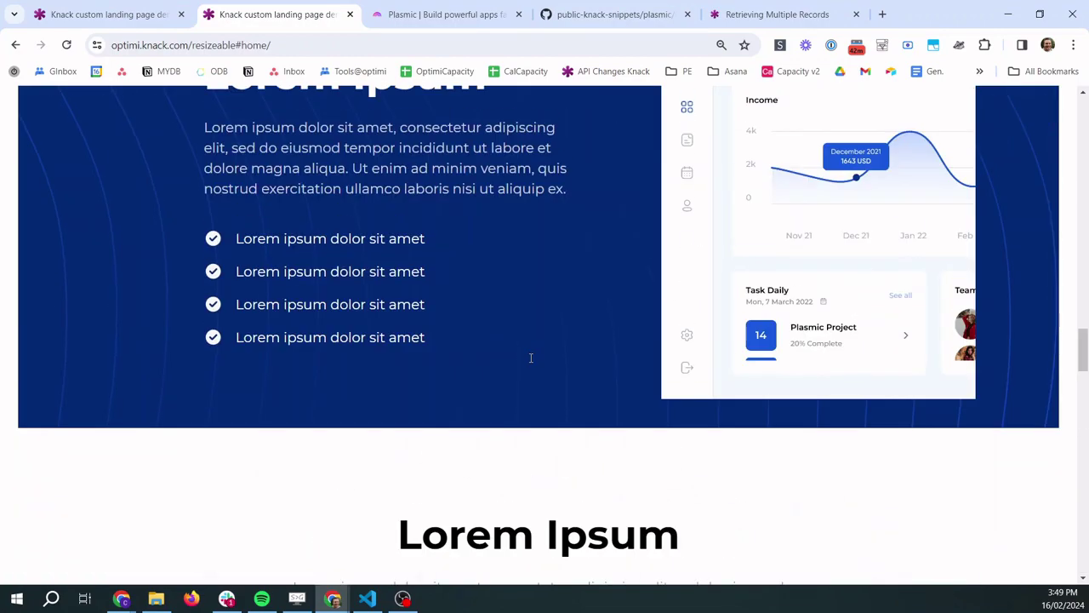
scroll(530, 358, "up", 15)
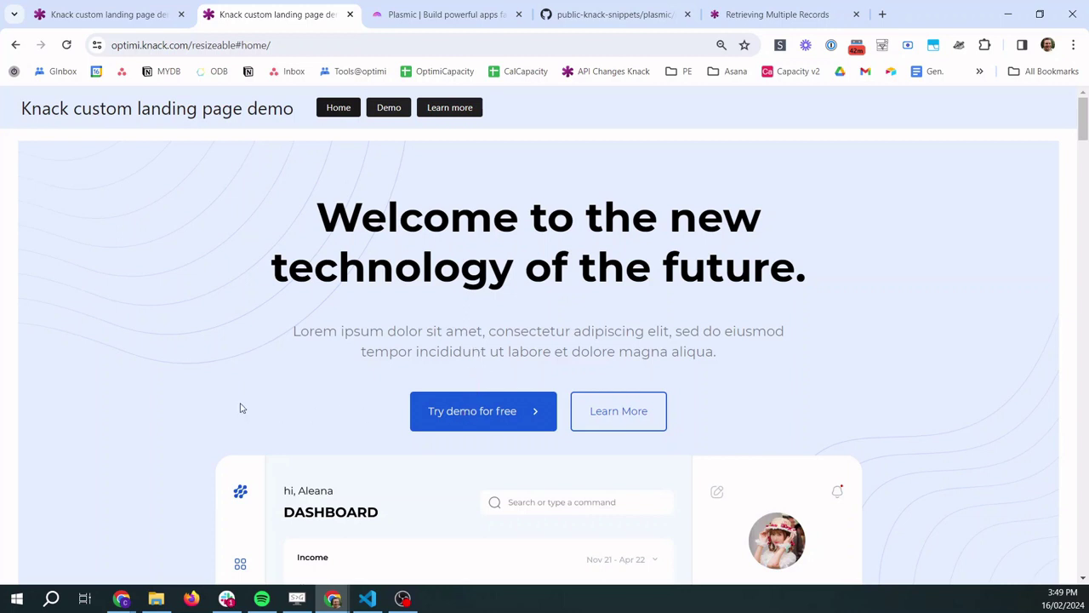
Check that the hero's 'Try demo for free' and 'Learn More' links open their pages.
left_click(525, 414)
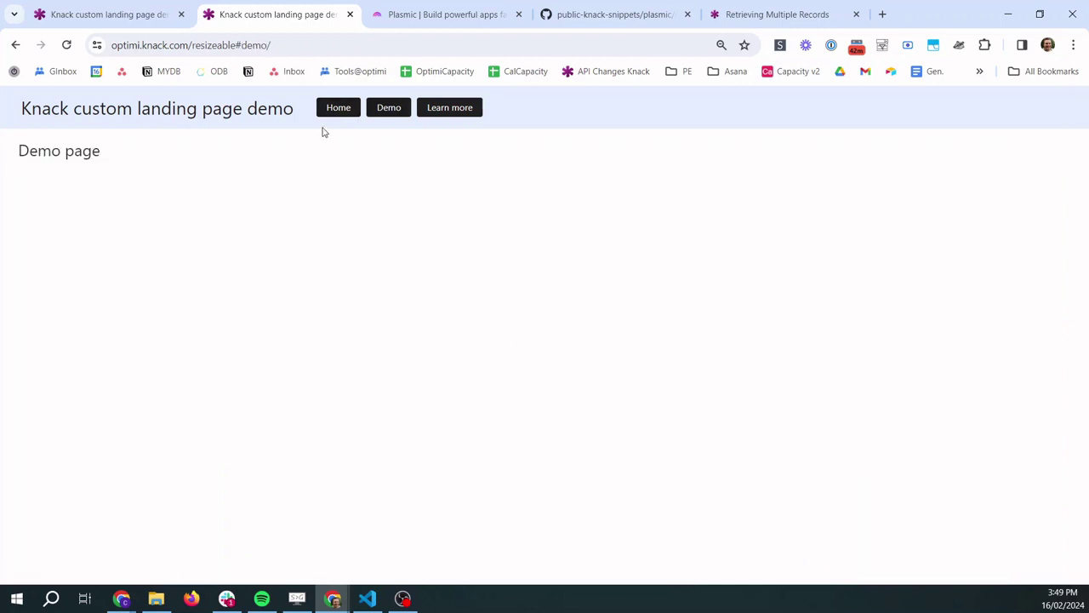
left_click(323, 109)
left_click(627, 409)
left_click(331, 111)
Scroll down to the three team member cards.
scroll(593, 282, "down", 5)
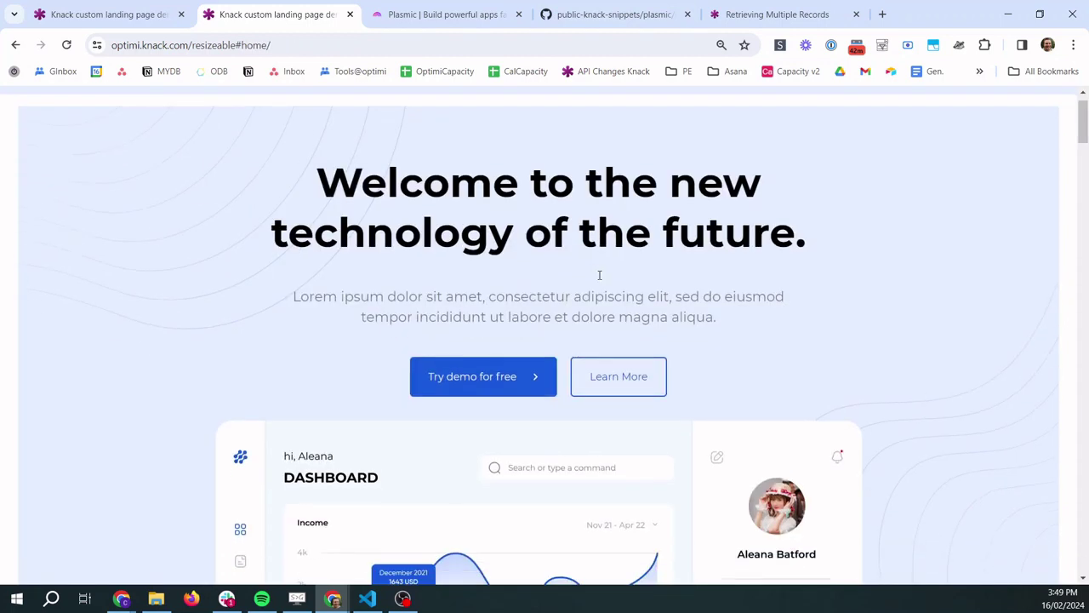
scroll(599, 275, "down", 3)
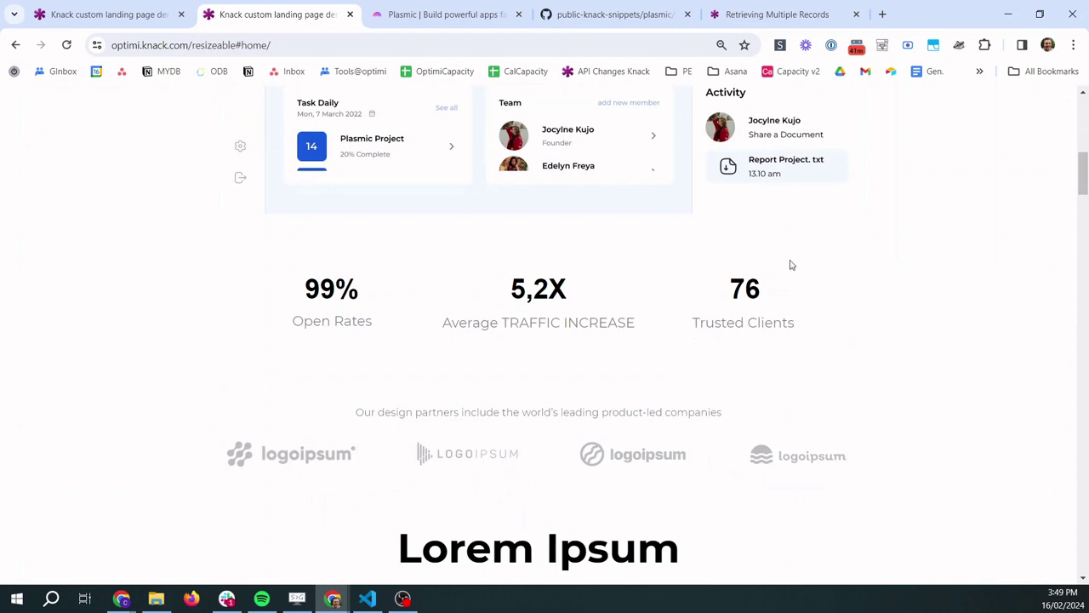
scroll(689, 279, "down", 20)
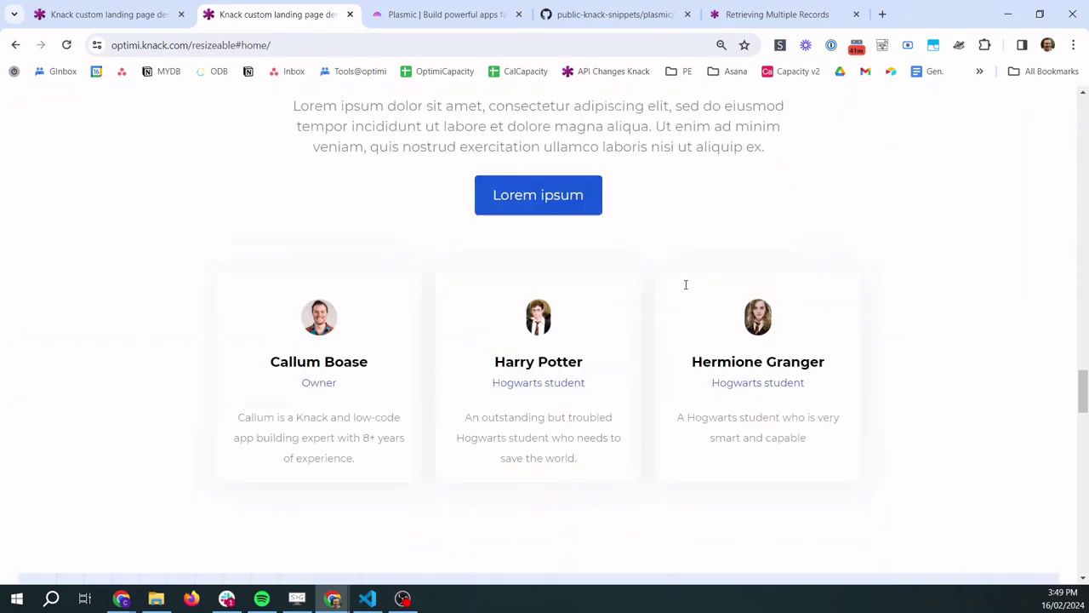
scroll(686, 284, "down", 5)
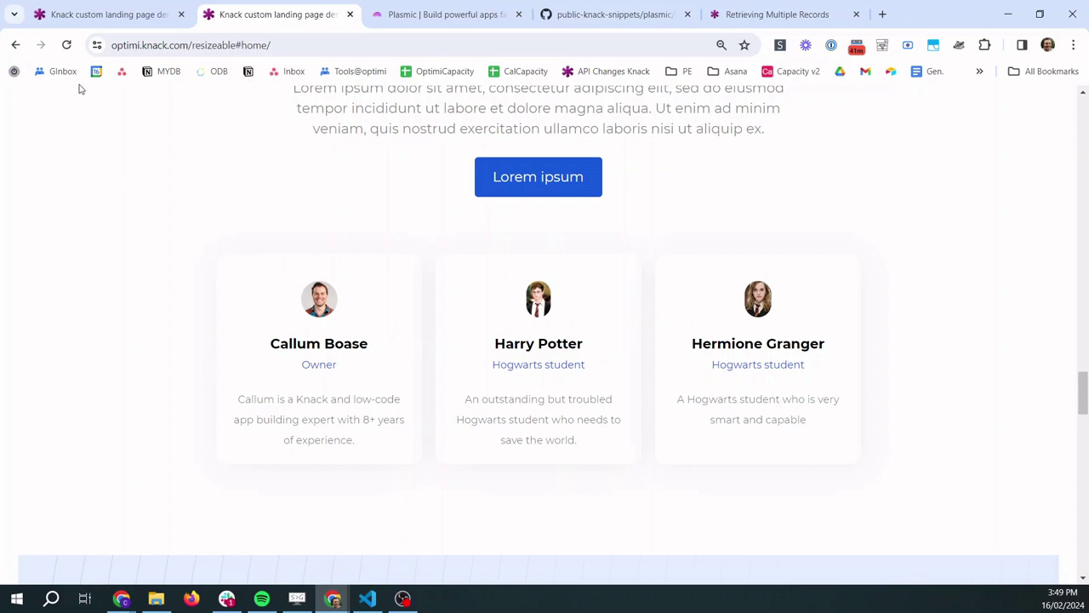
In the builder, browse the records of the Team and Clients tables.
left_click(102, 14)
left_click(16, 168)
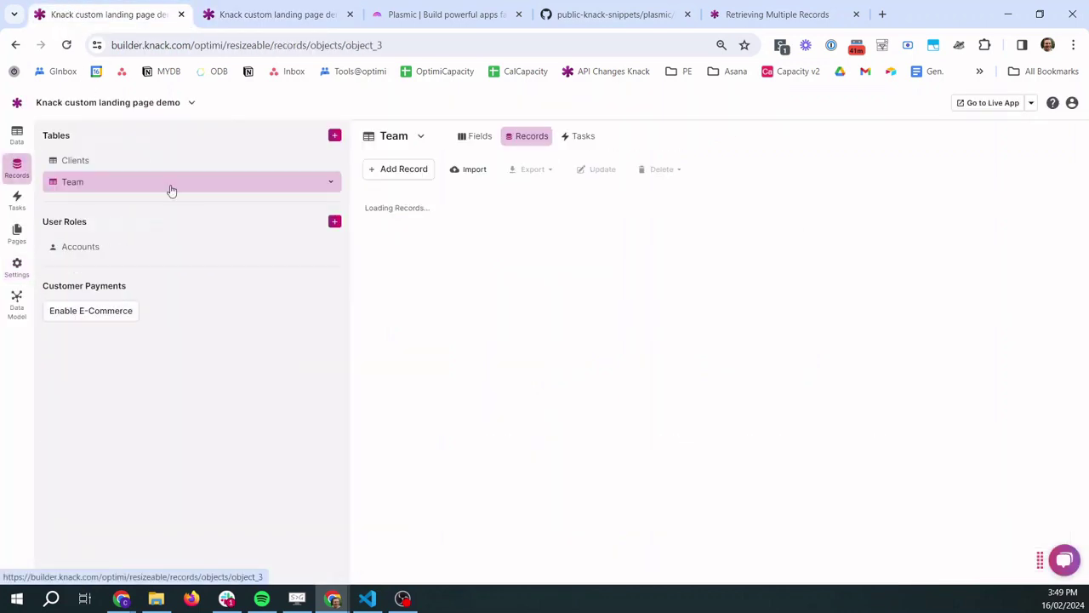
left_click(99, 161)
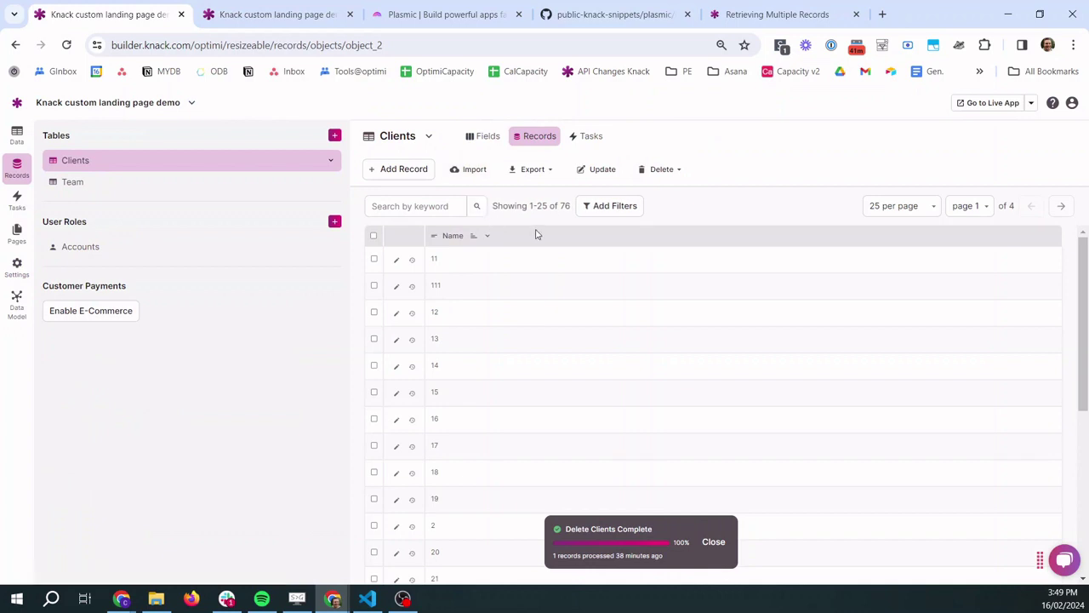
left_click(70, 182)
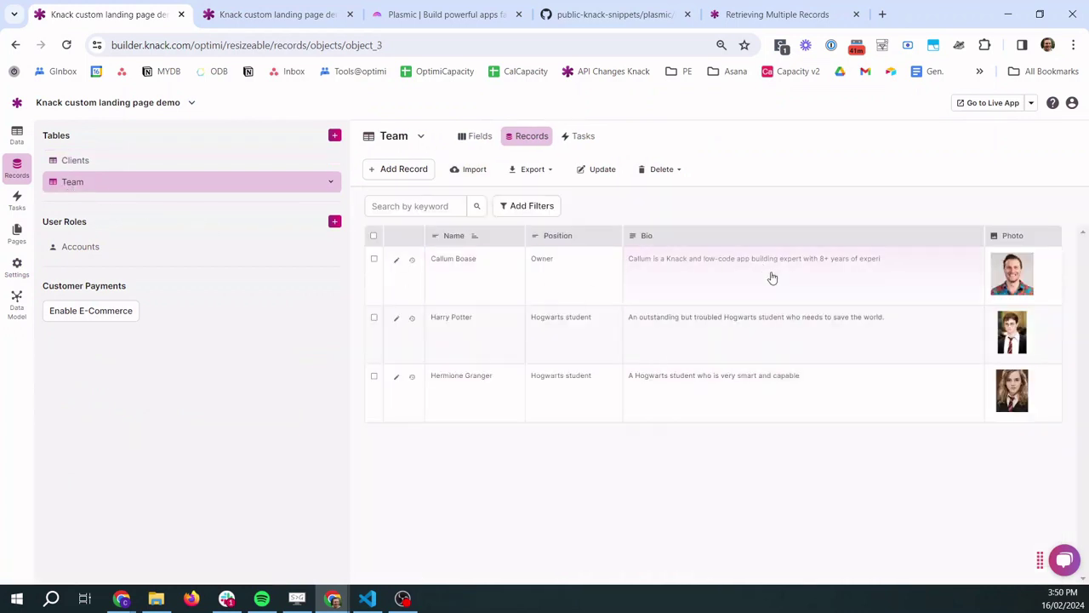
Return to the live app tab and scroll up to the 'Welcome to the new technology of the future.' hero.
left_click(259, 7)
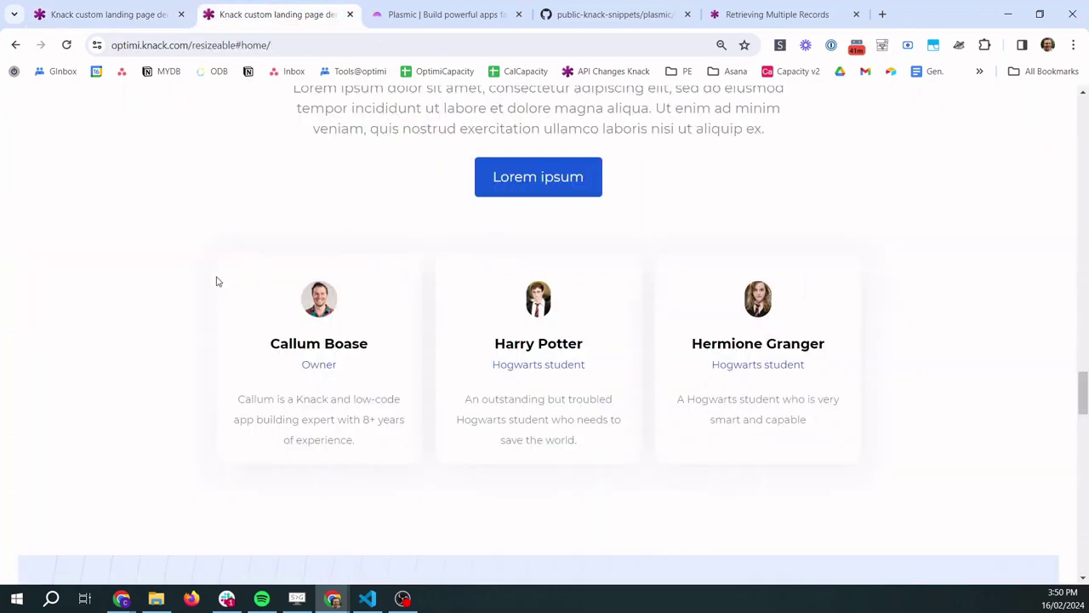
scroll(700, 382, "up", 15)
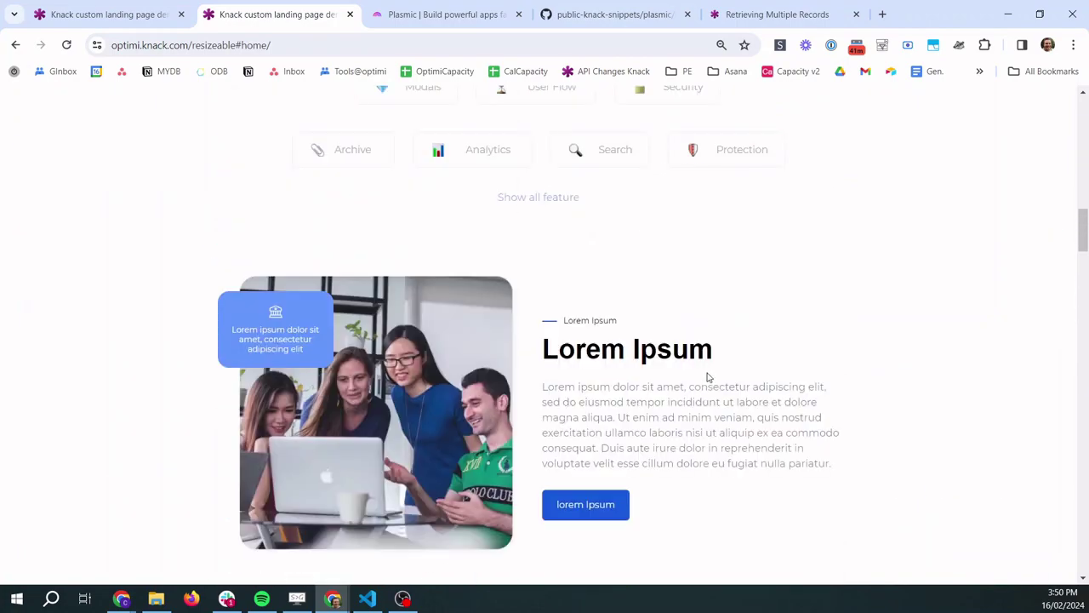
scroll(708, 375, "up", 8)
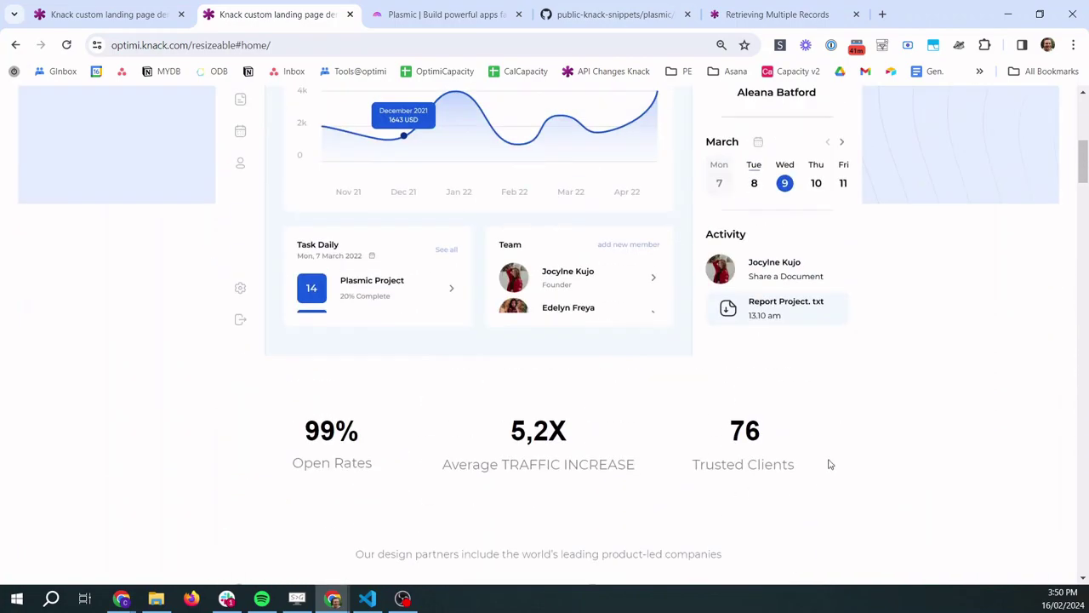
scroll(769, 364, "up", 6)
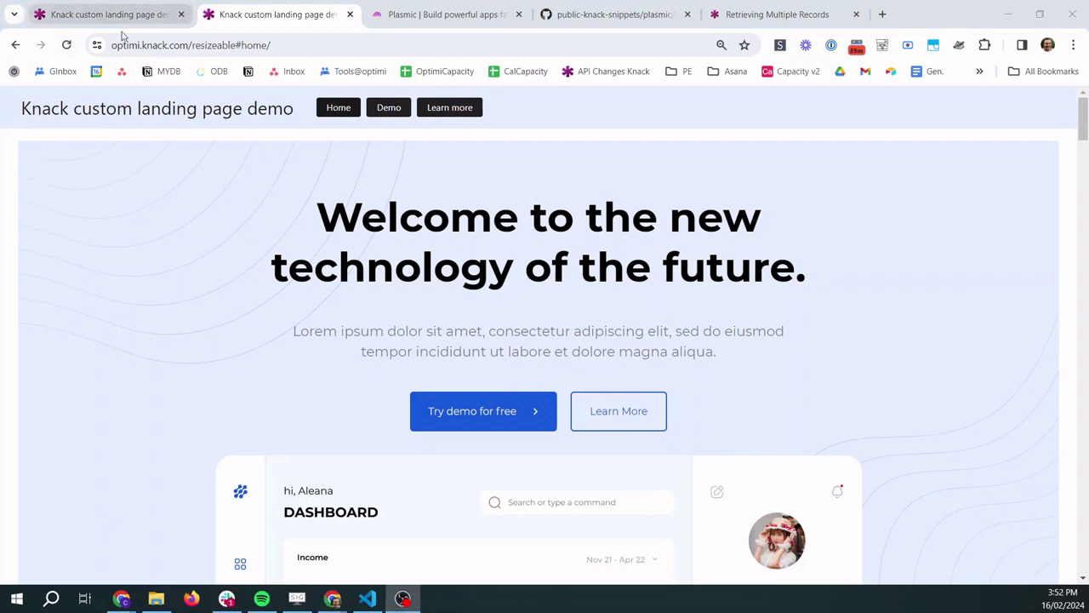
Reload the live app, revealing the plain 'Insert nice page here!!' placeholder.
left_click(67, 48)
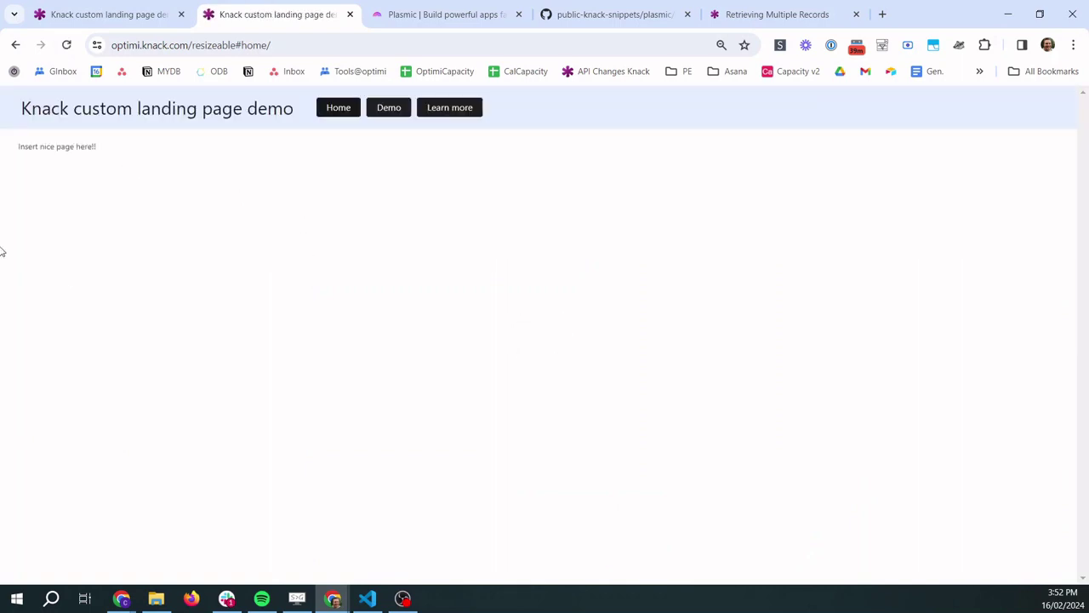
left_click_drag(111, 151, 18, 152)
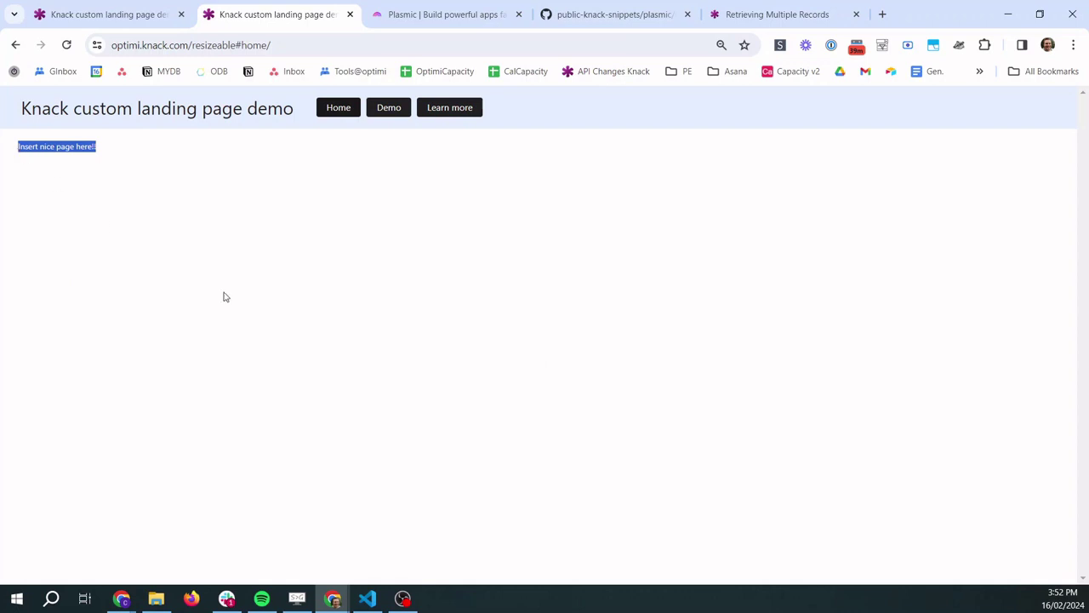
left_click(105, 154)
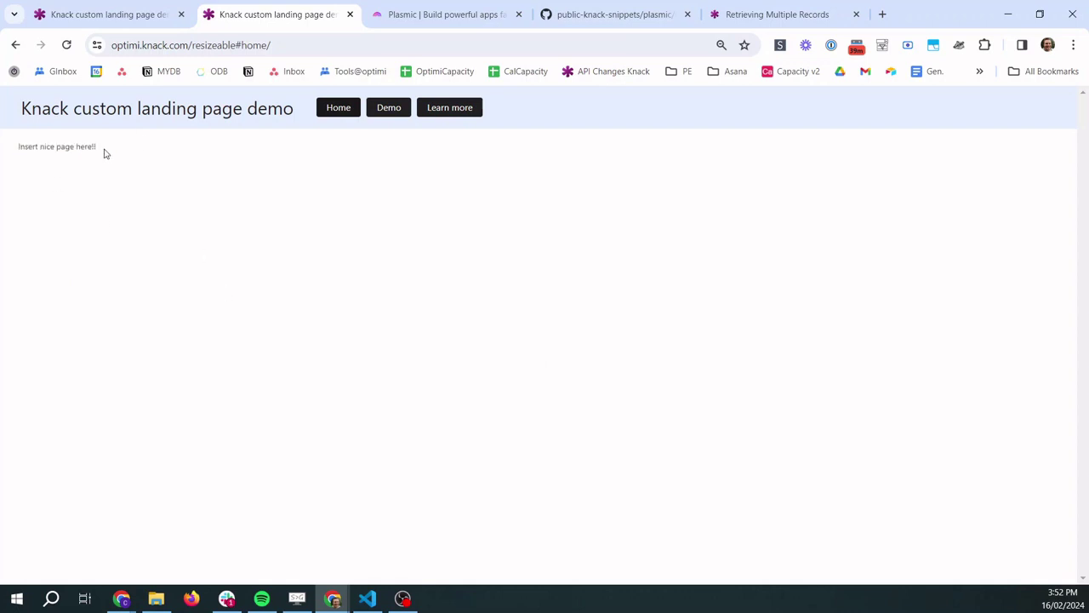
Visit the live app's Demo, Learn more and Home pages, then return to the builder.
left_click(389, 110)
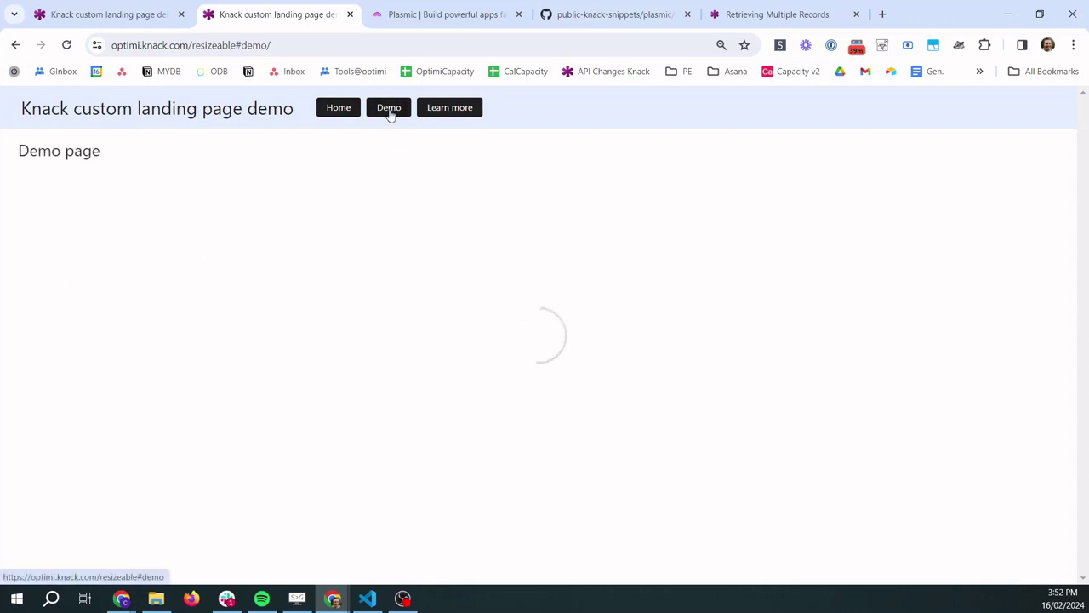
left_click(461, 109)
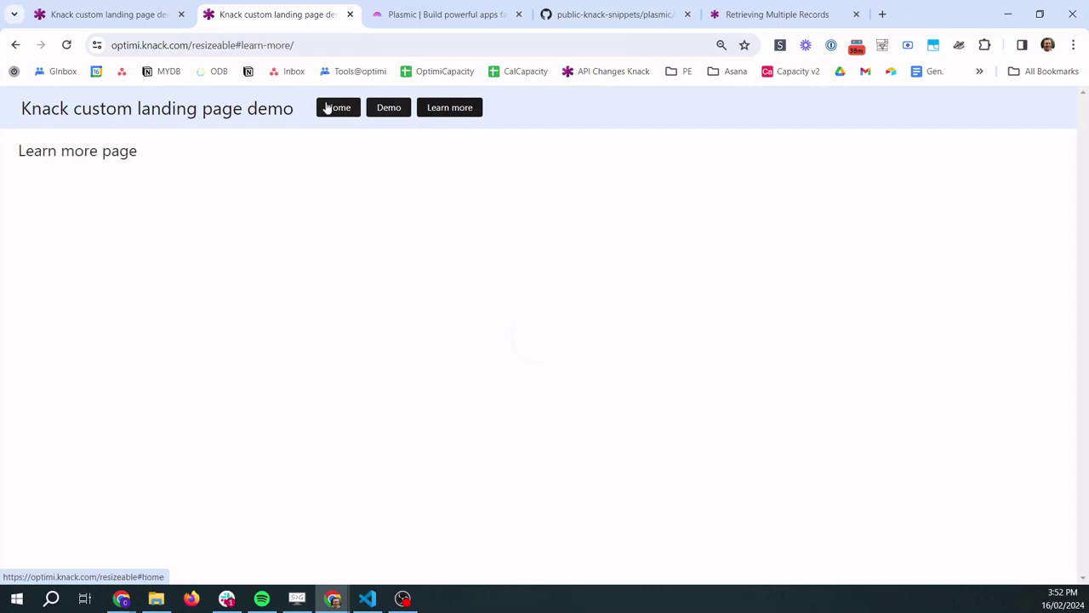
left_click(334, 109)
left_click(109, 15)
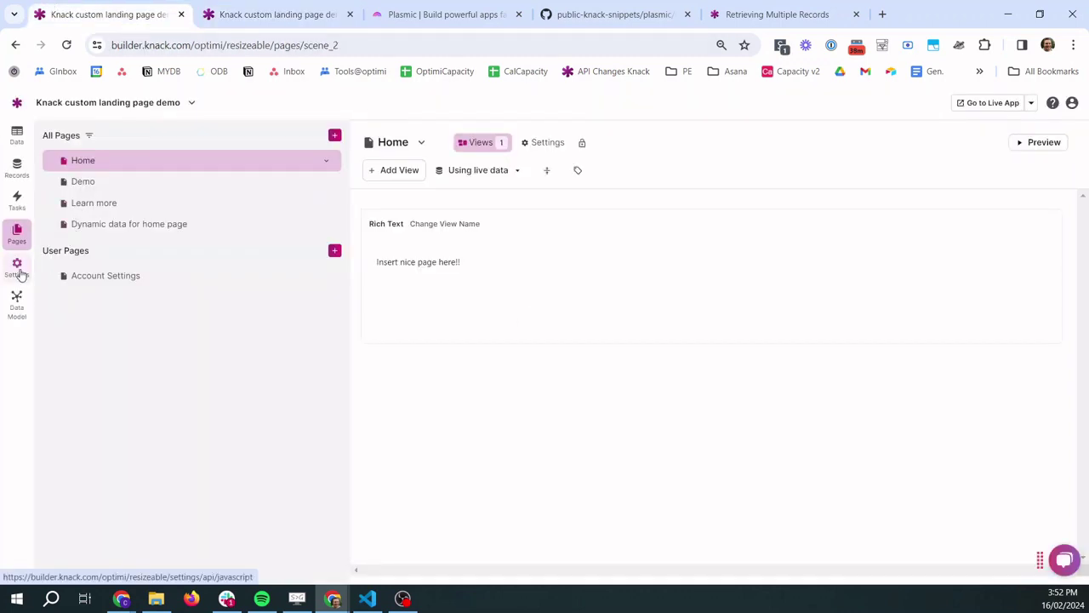
Browse the Clients table's records under Data, then show the Team table's records.
left_click(16, 133)
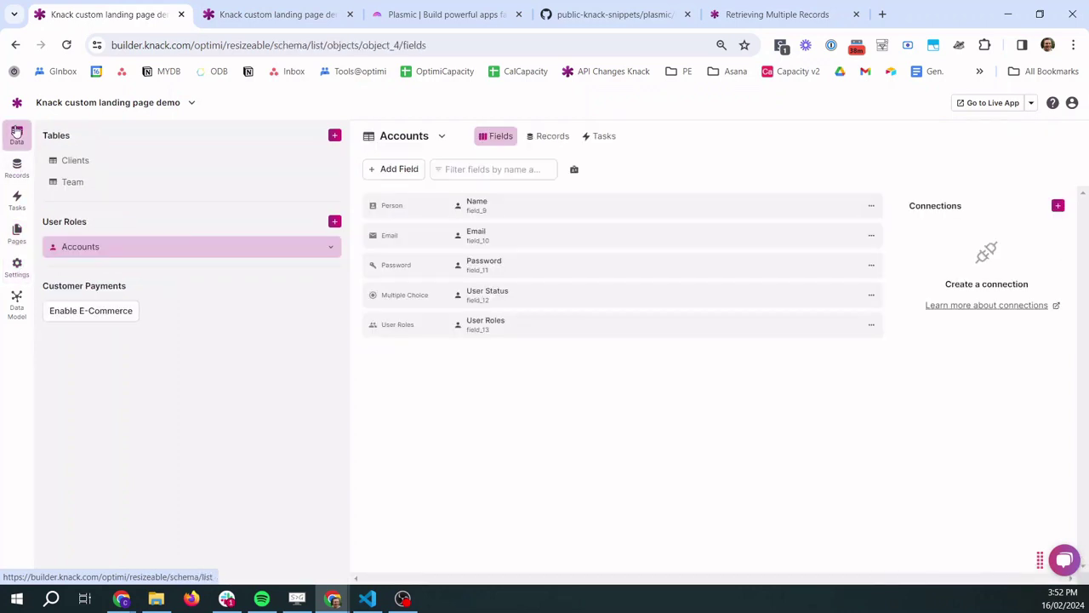
left_click(89, 164)
left_click(545, 138)
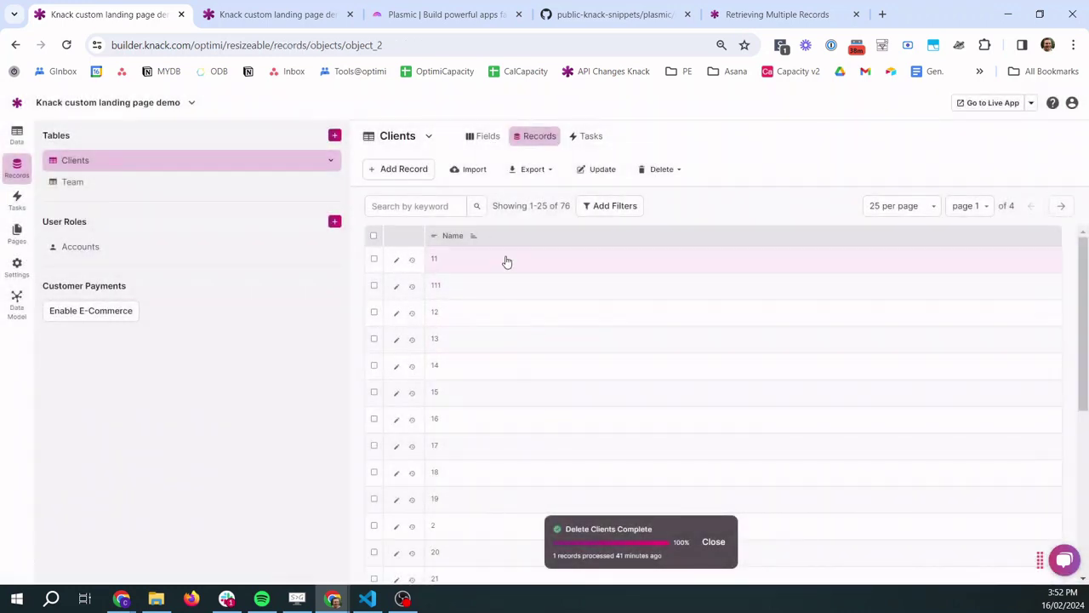
scroll(537, 303, "down", 5)
scroll(537, 304, "up", 5)
left_click(92, 182)
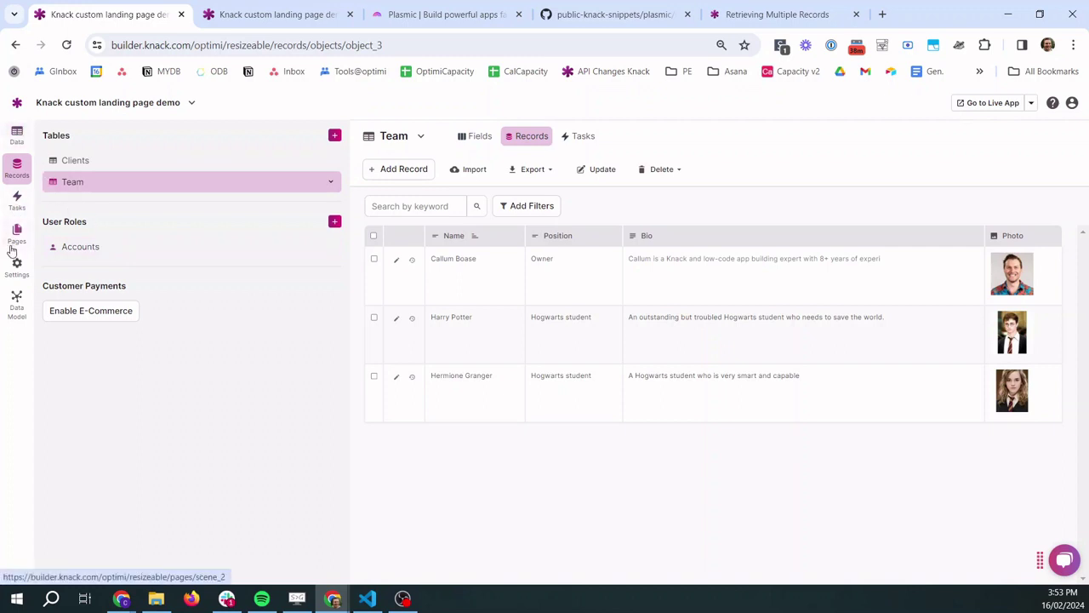
Check the empty custom JavaScript, CSS and Live App Design settings, then return to the live app.
left_click(15, 277)
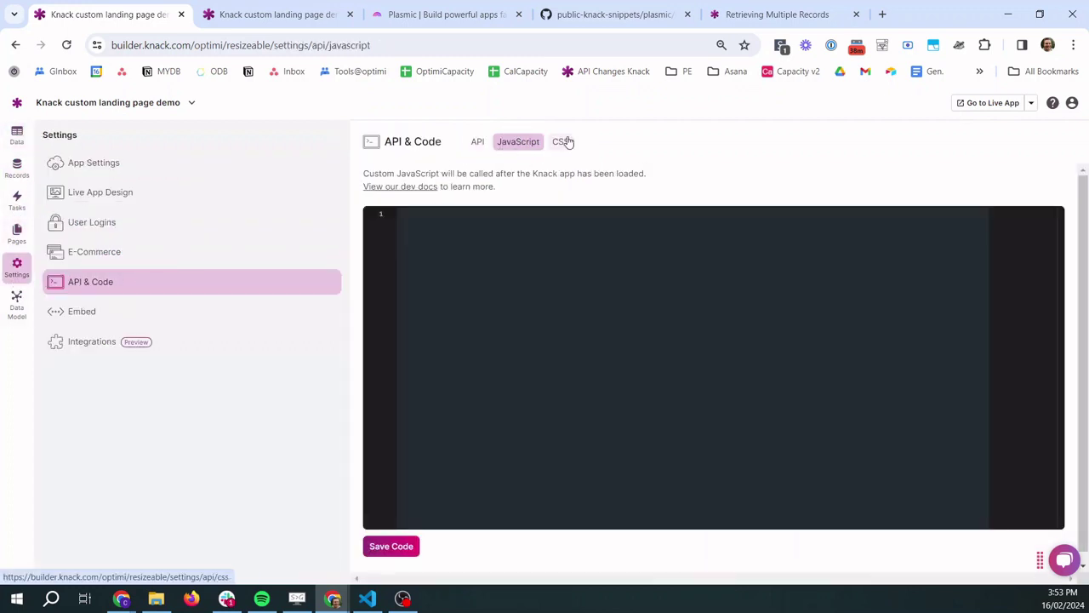
left_click(562, 141)
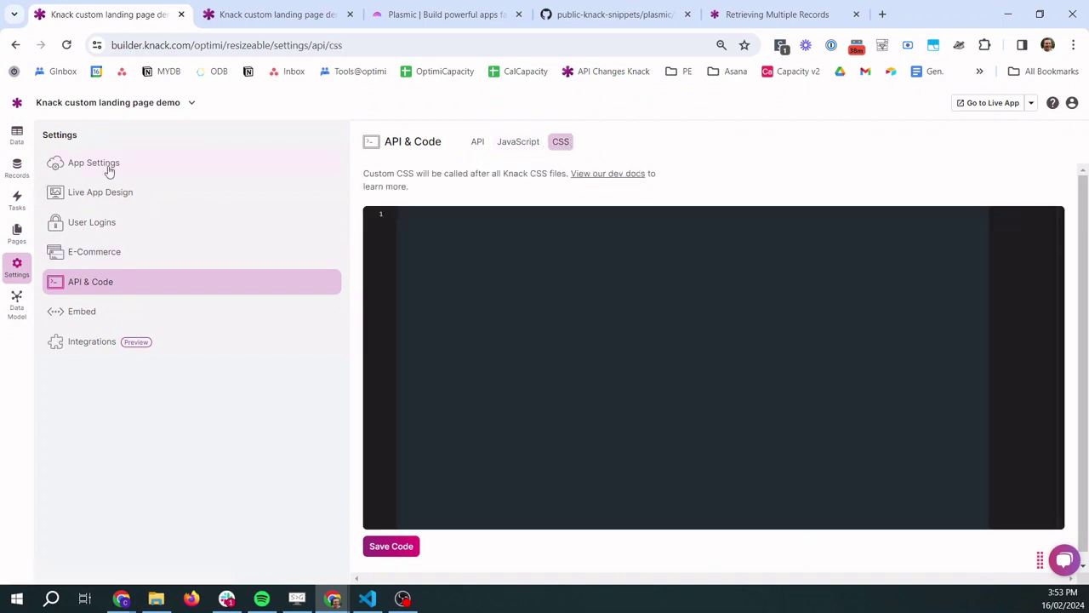
left_click(102, 198)
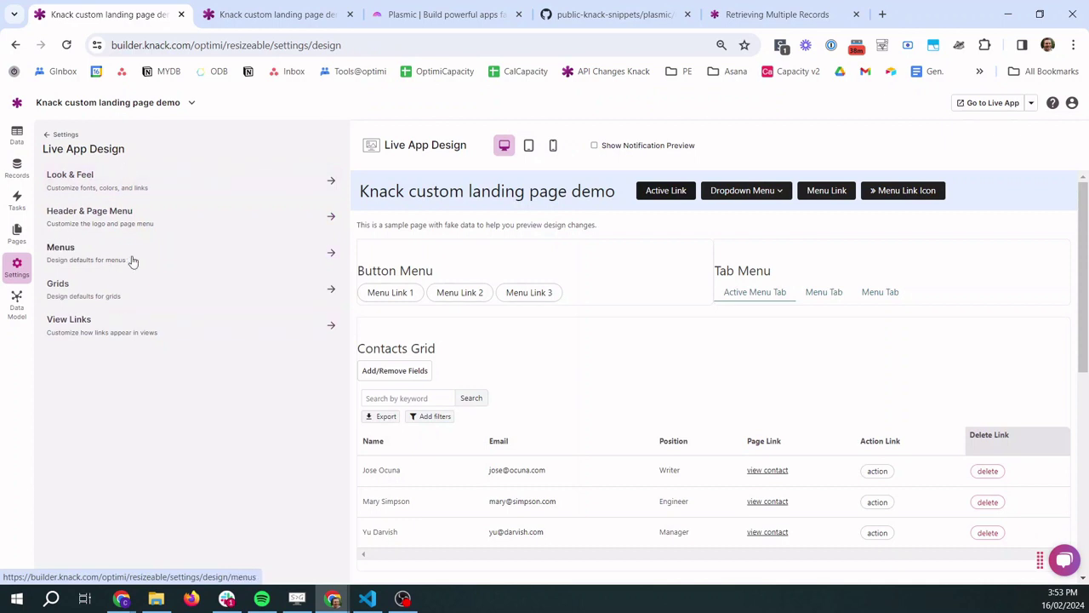
left_click(228, 8)
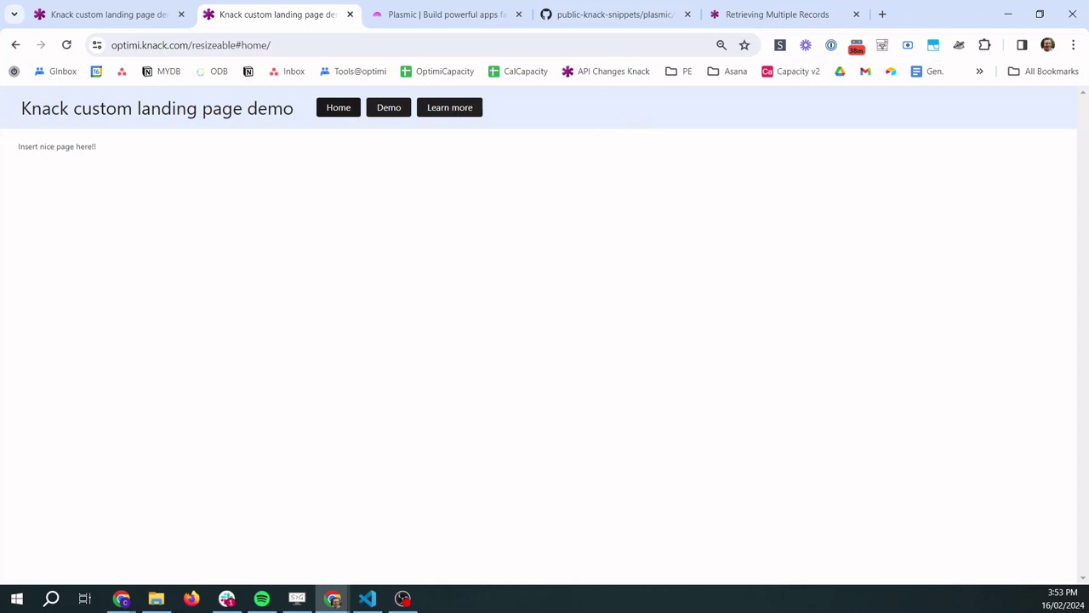
In the builder's Pages list, review the Demo and Learn more page content.
left_click(70, 15)
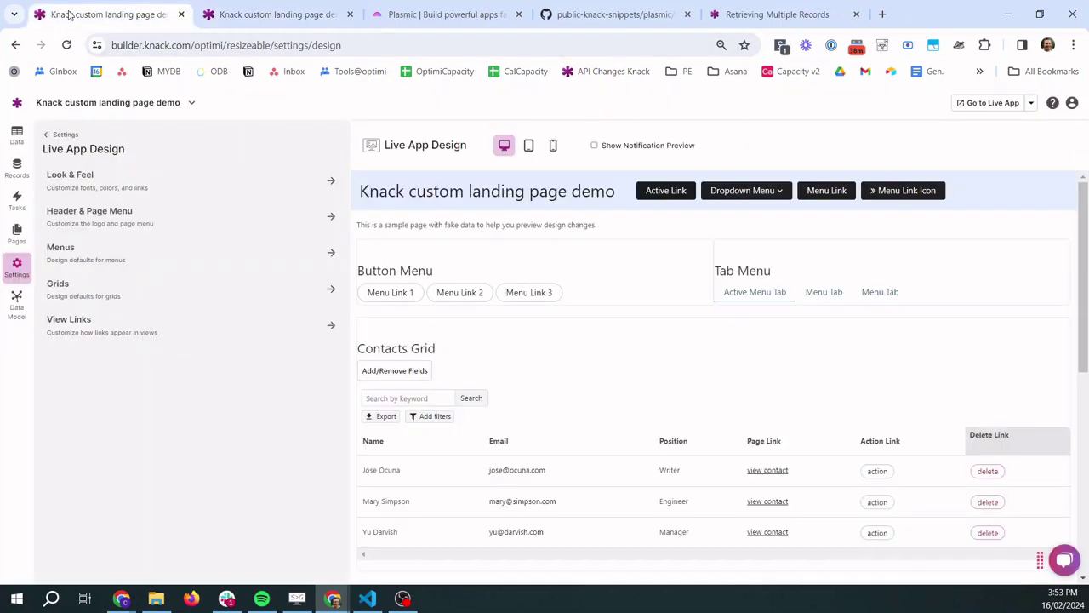
left_click(16, 233)
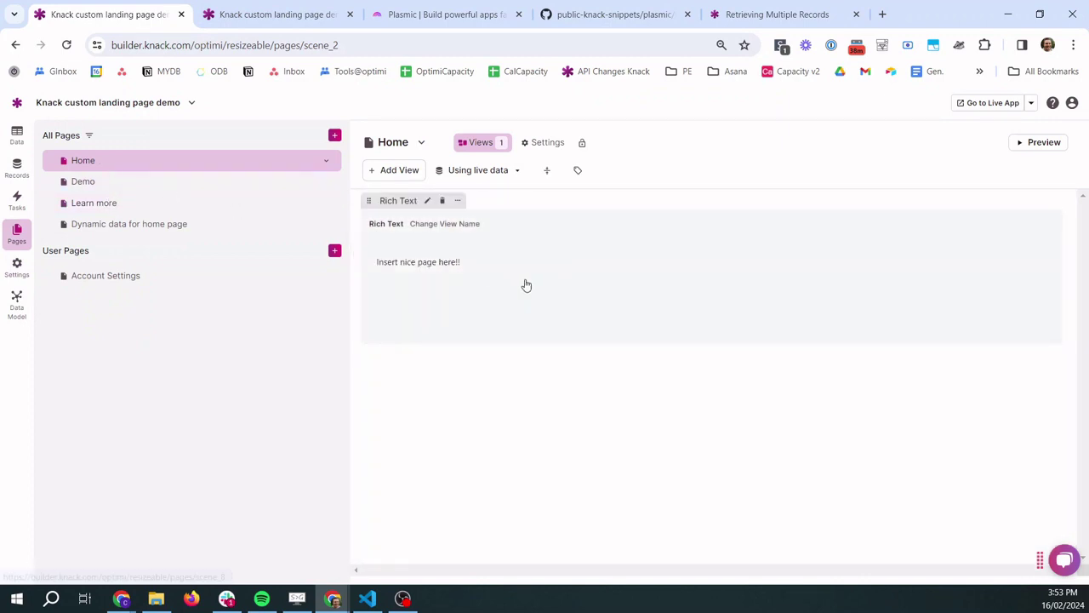
left_click(76, 185)
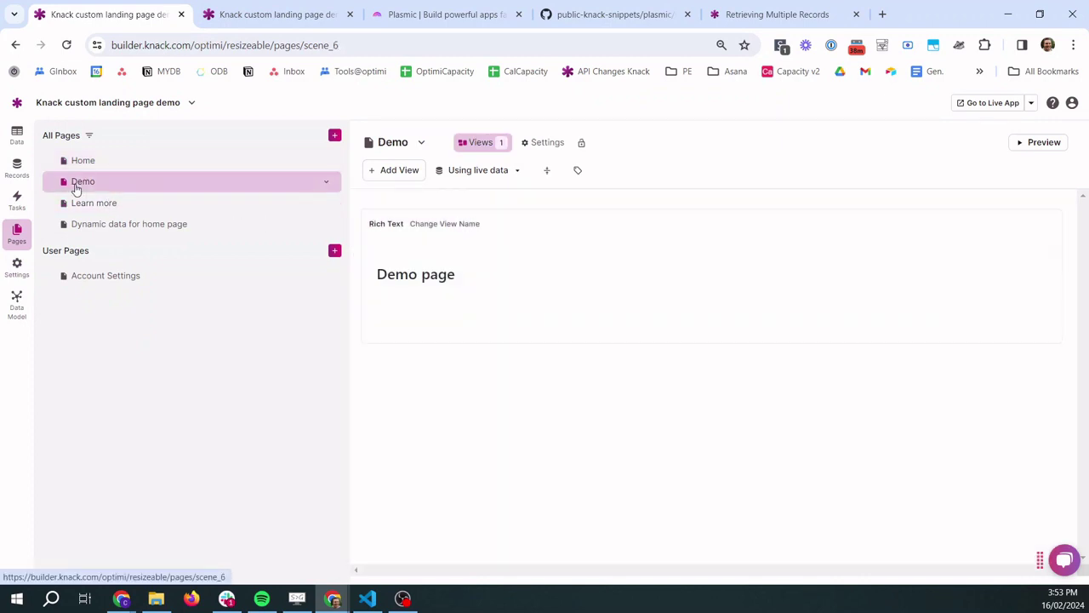
left_click(83, 202)
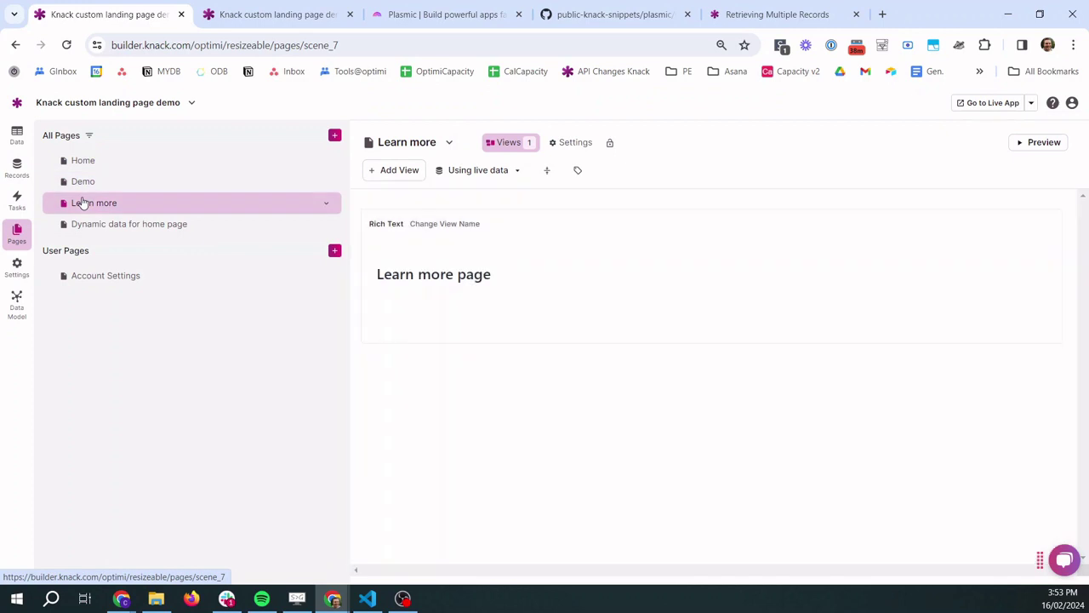
Preview the 'Dynamic data for home page' page's views filled with live records.
left_click(129, 225)
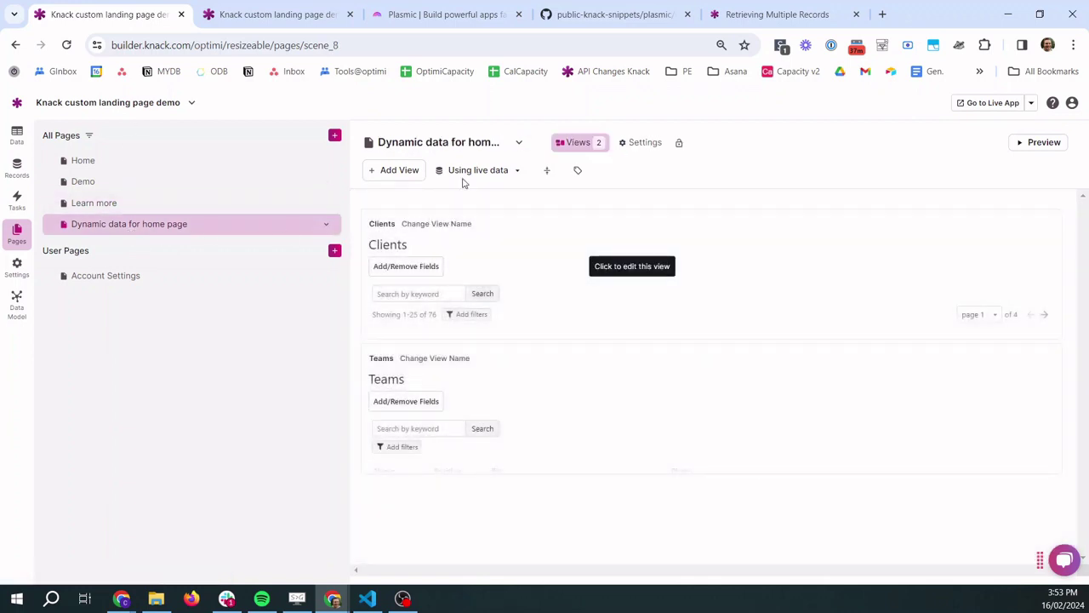
left_click(546, 173)
scroll(599, 293, "down", 10)
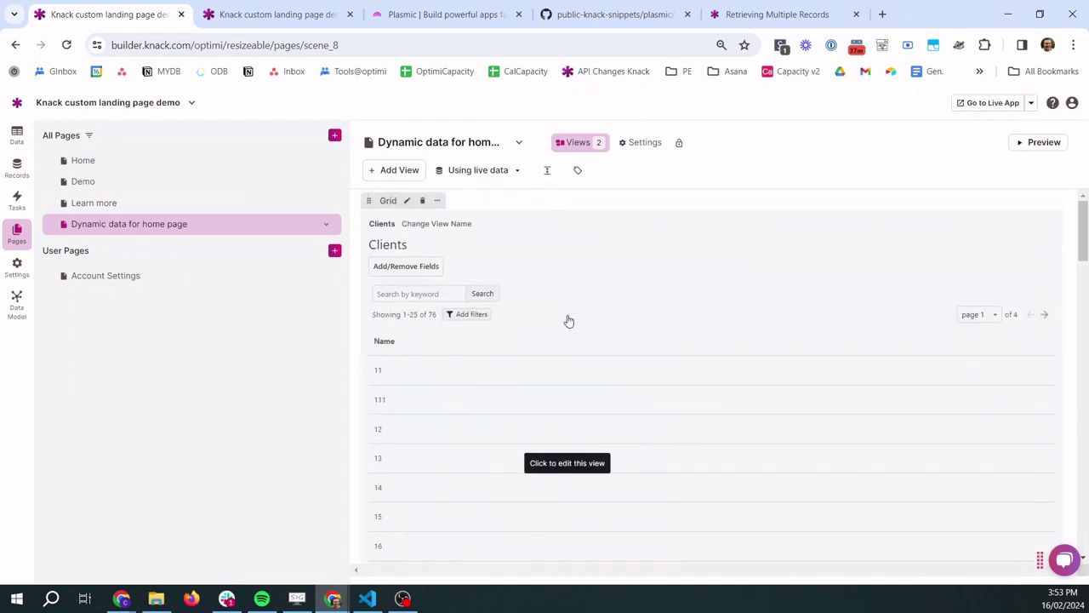
scroll(564, 281, "down", 5)
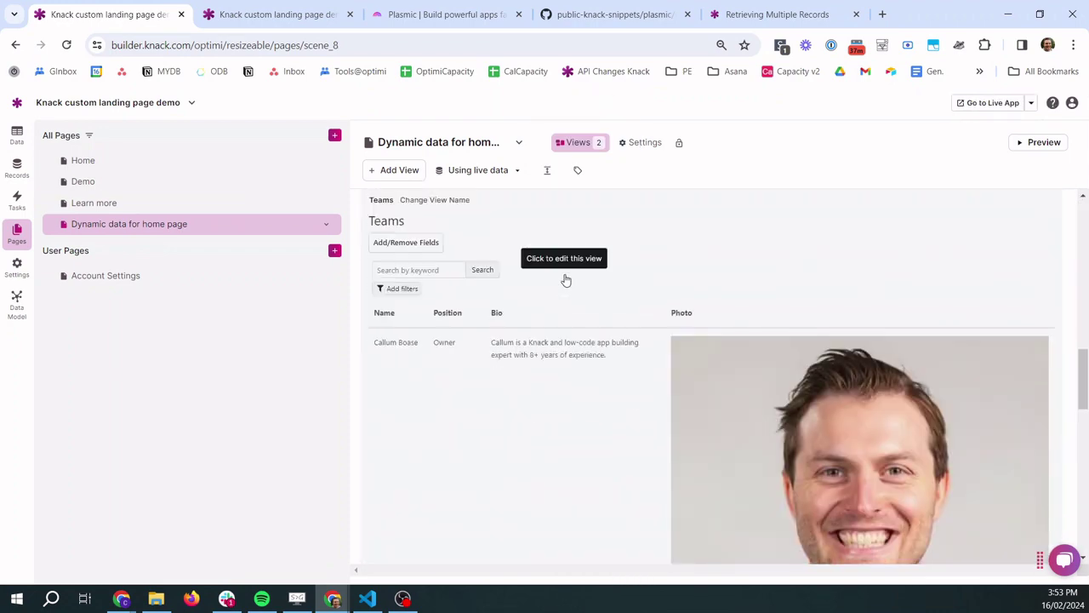
scroll(564, 280, "down", 10)
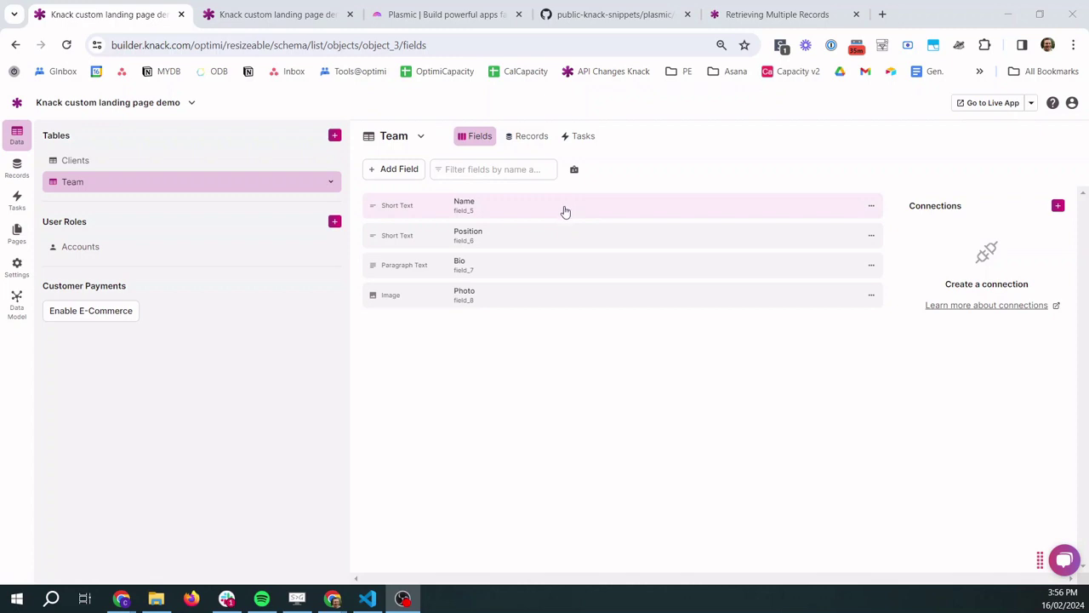
Switch to the Plasmic website tab to reach its sign-up page.
left_click(451, 15)
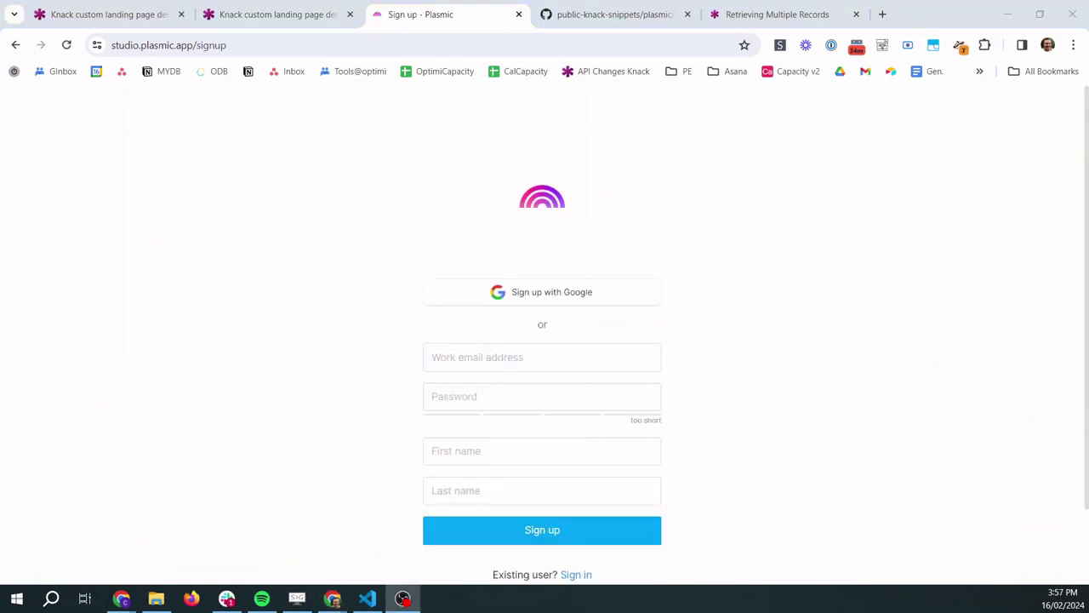
Fill in the sign-up form with a work email, submit it, and answer the welcome survey.
left_click(496, 355)
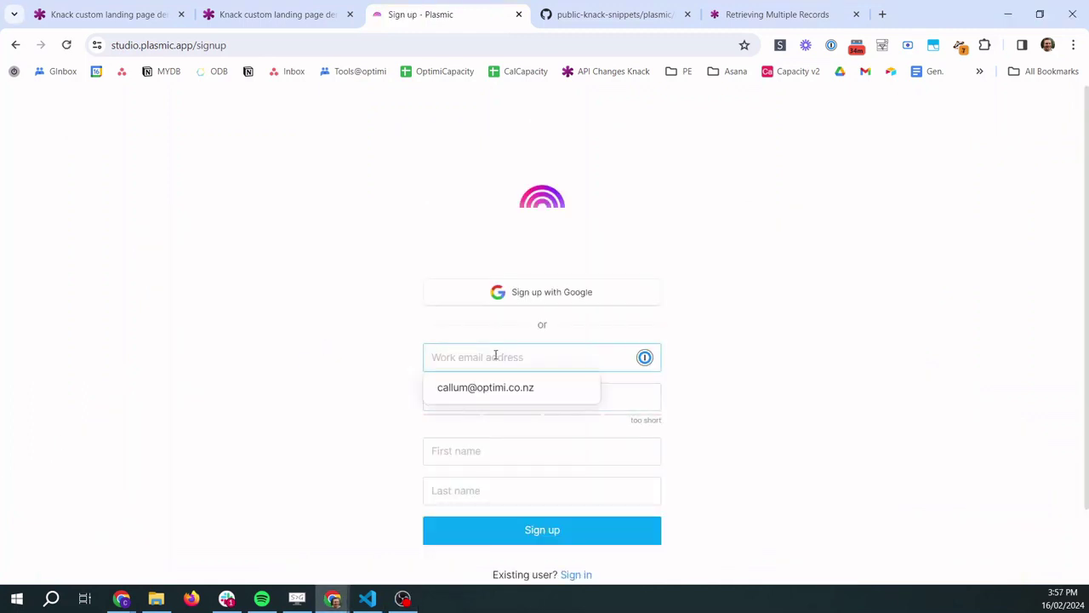
left_click(223, 397)
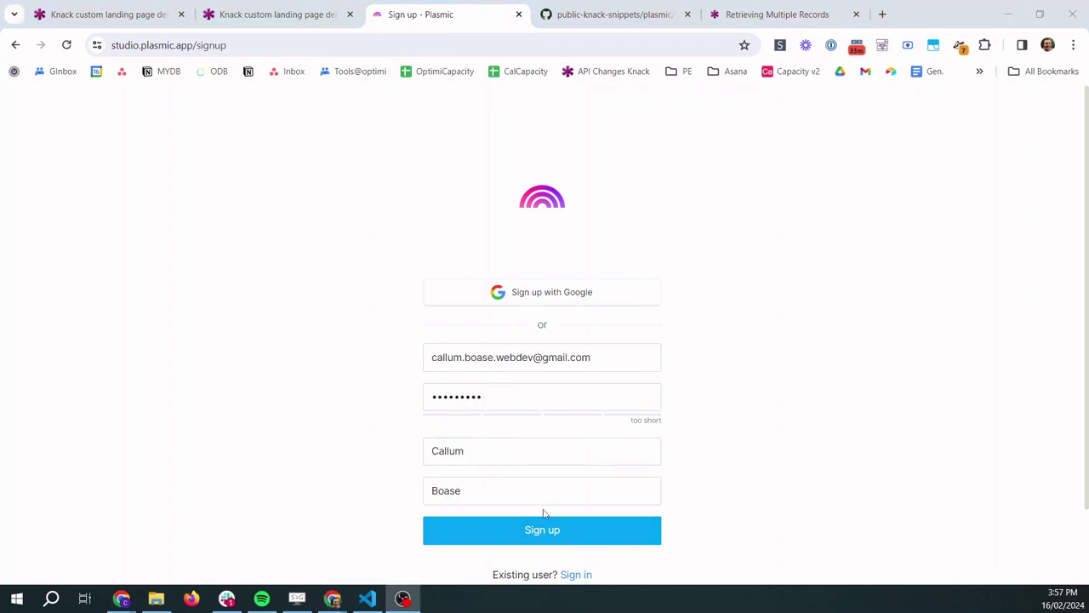
left_click(549, 524)
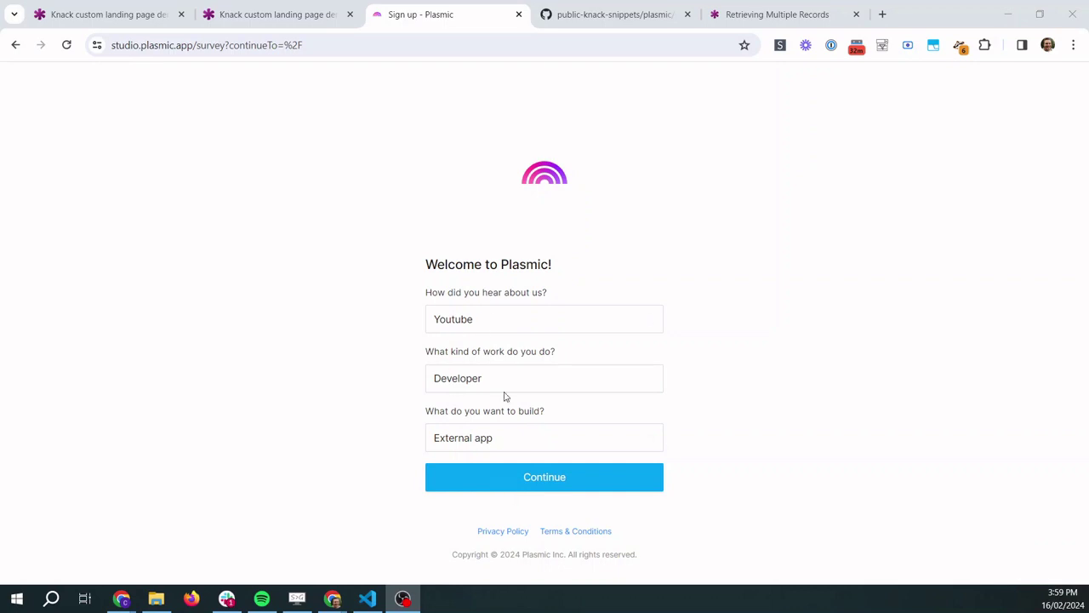
left_click(490, 478)
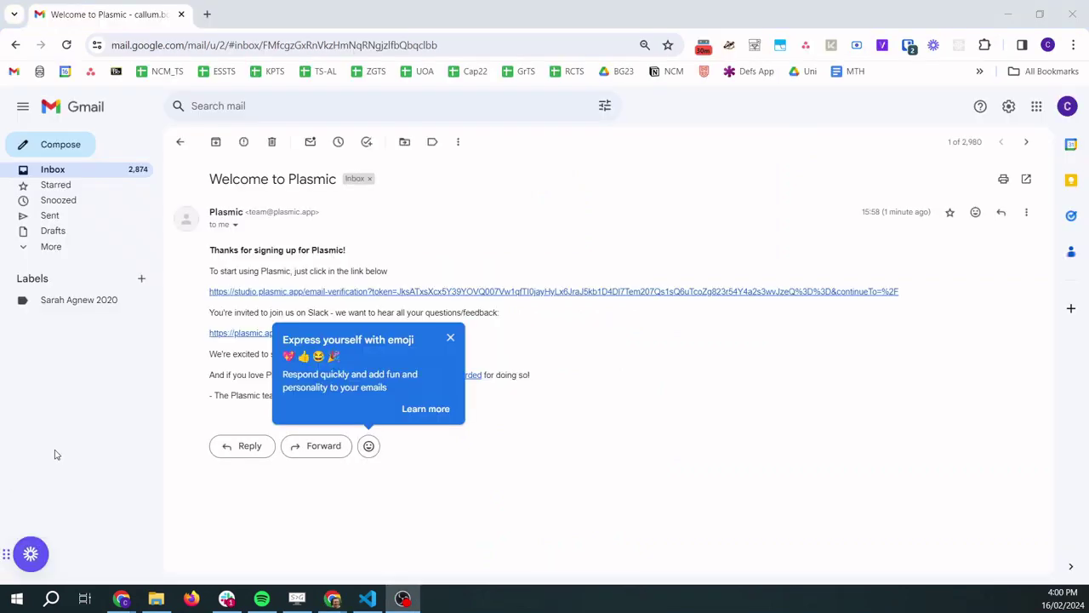
Open the email verification link and continue past the verification message.
left_click(482, 294)
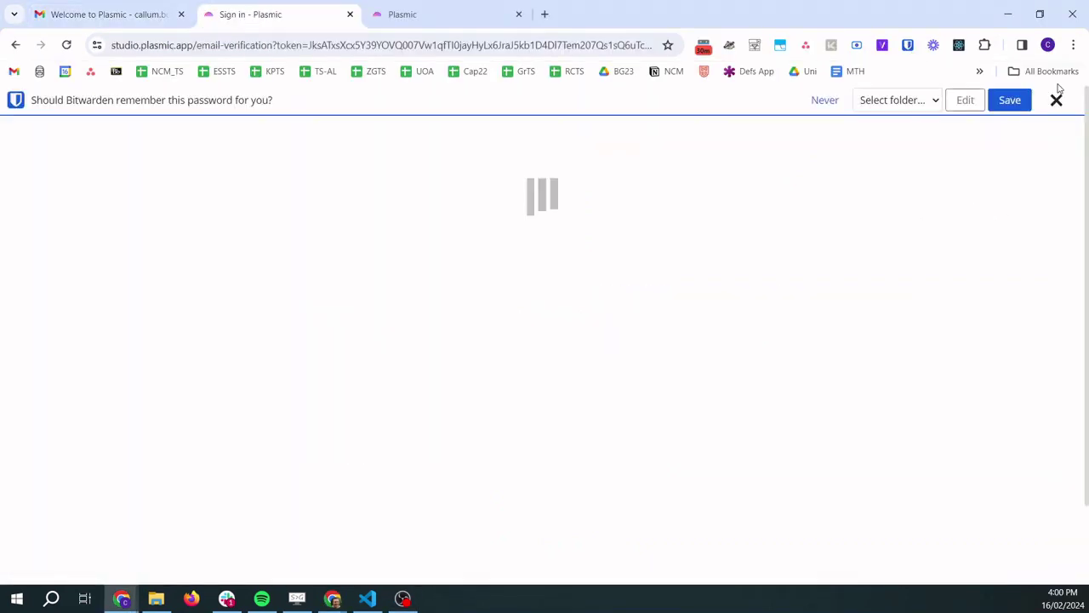
left_click(1054, 99)
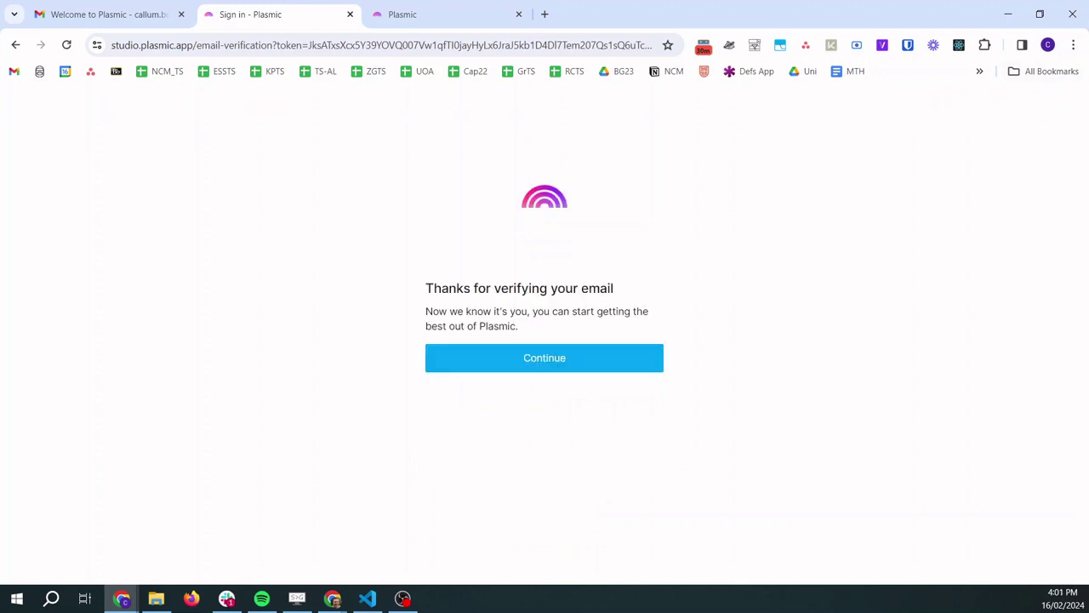
left_click(492, 367)
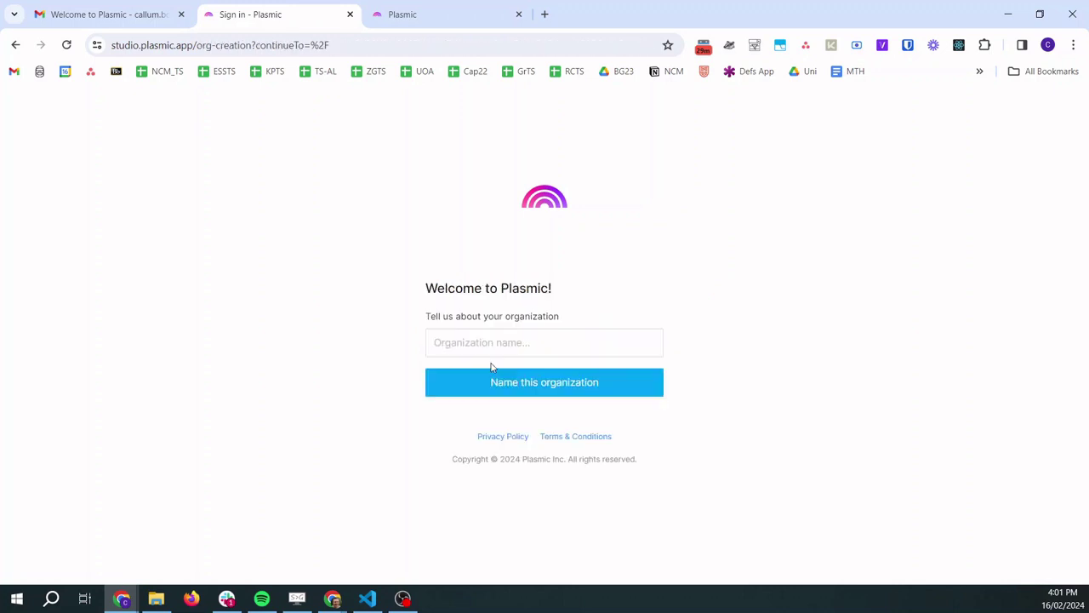
Name the organization 'Enliven IT demo' and skip inviting collaborators.
left_click(481, 341)
type("Enliven IT")
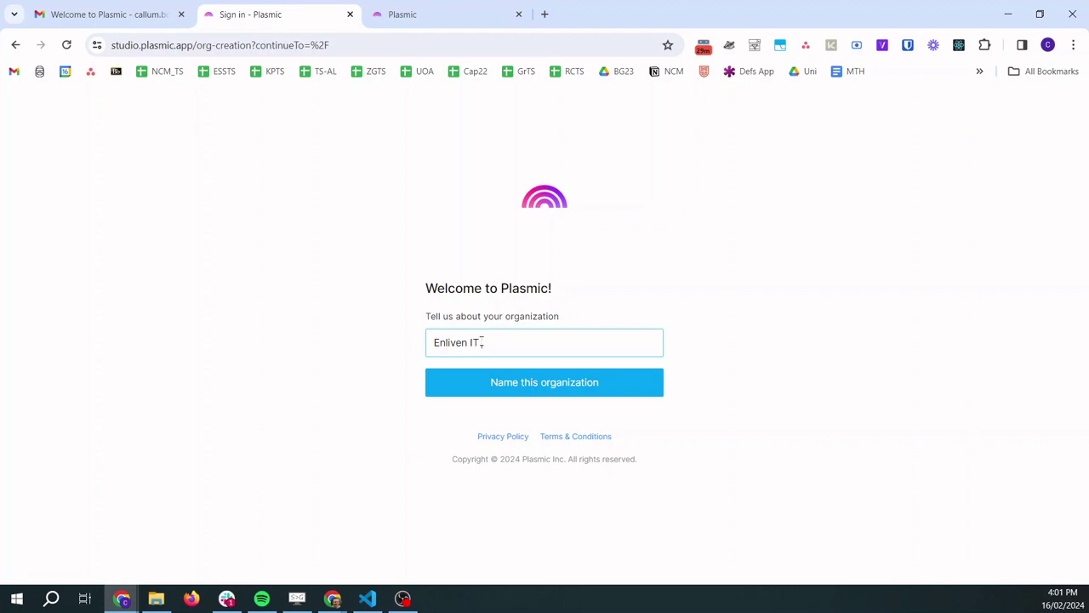
type(" demo")
left_click(516, 384)
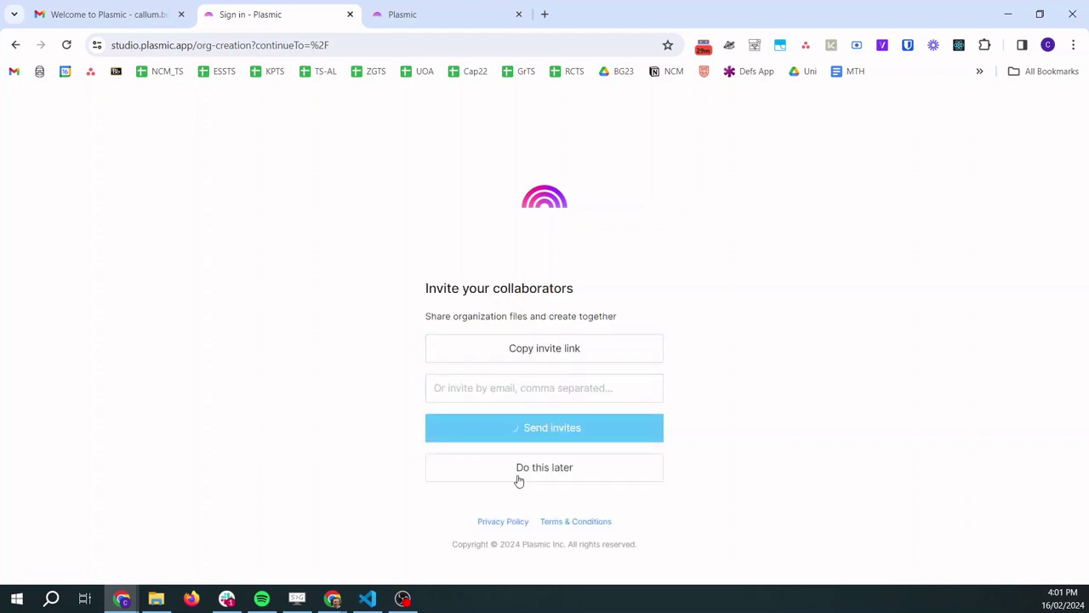
left_click(536, 476)
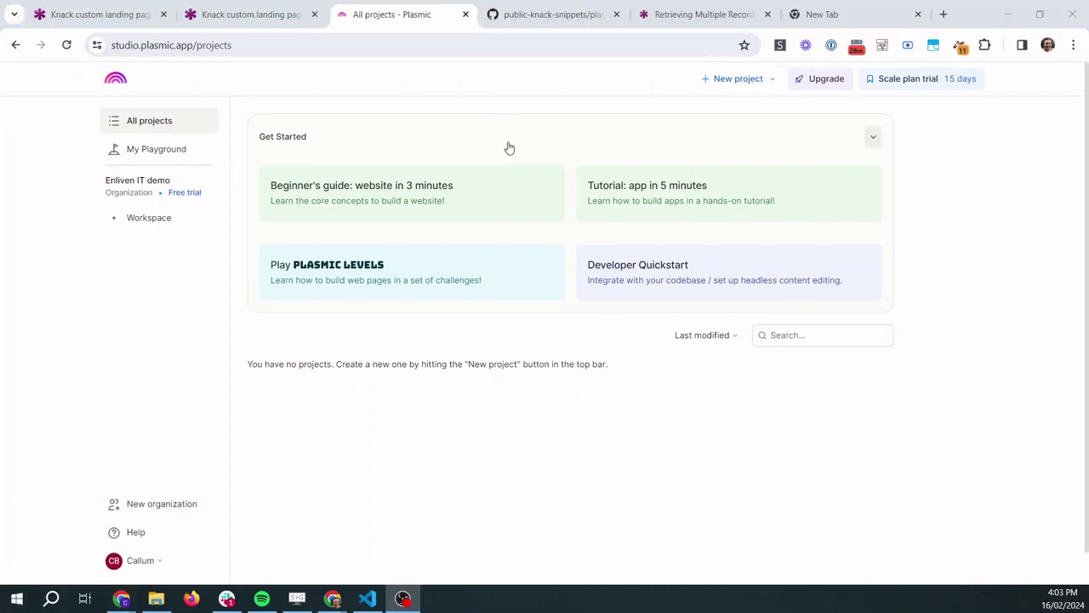
Start a new Workspace project from the Light SaaS landing page template.
left_click(721, 80)
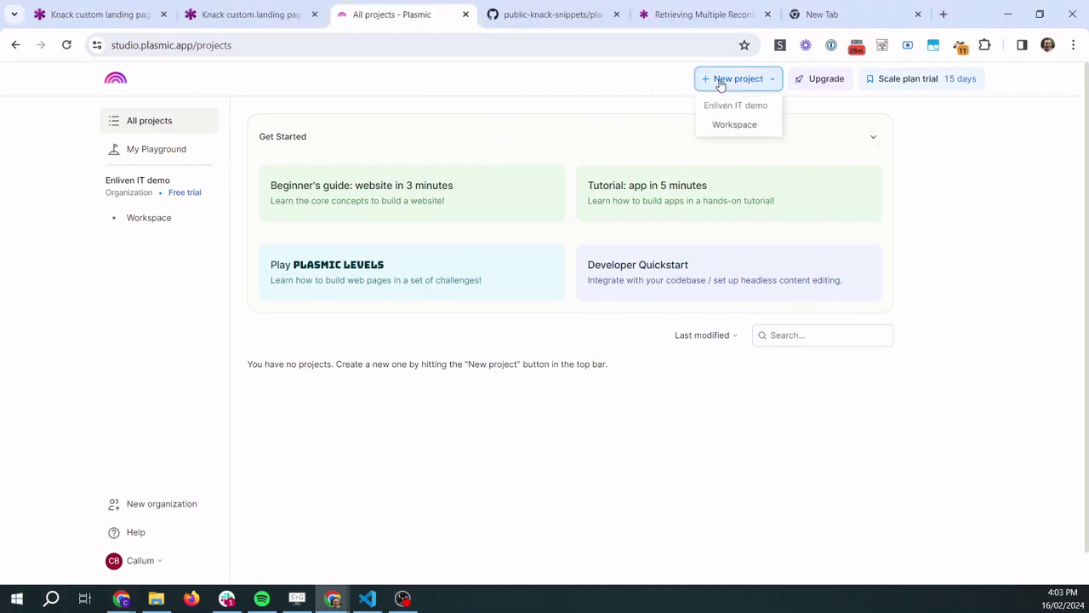
left_click(732, 126)
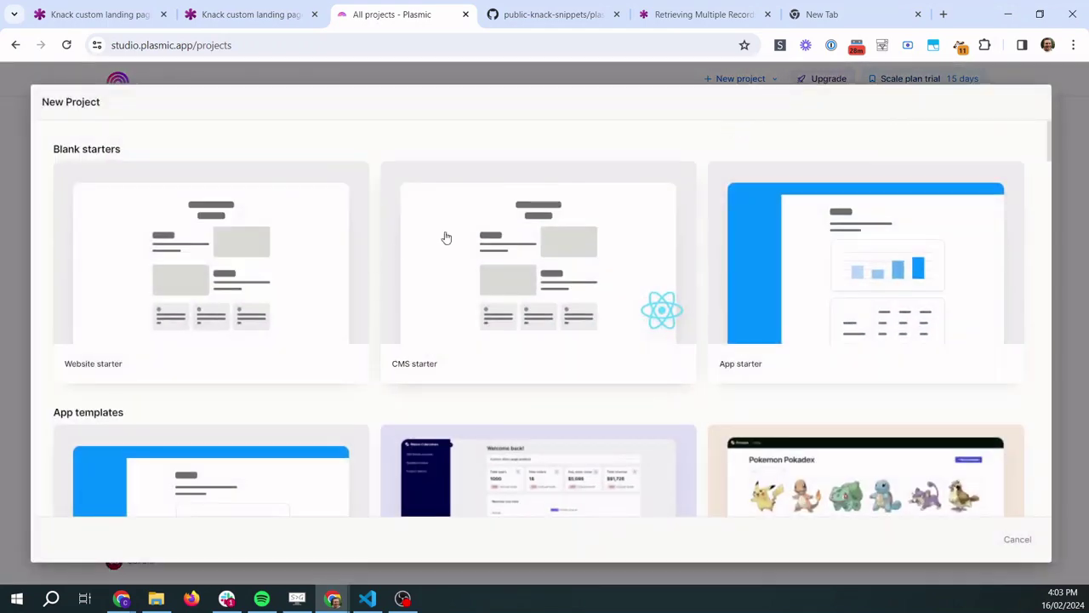
scroll(346, 258, "down", 3)
scroll(347, 259, "down", 3)
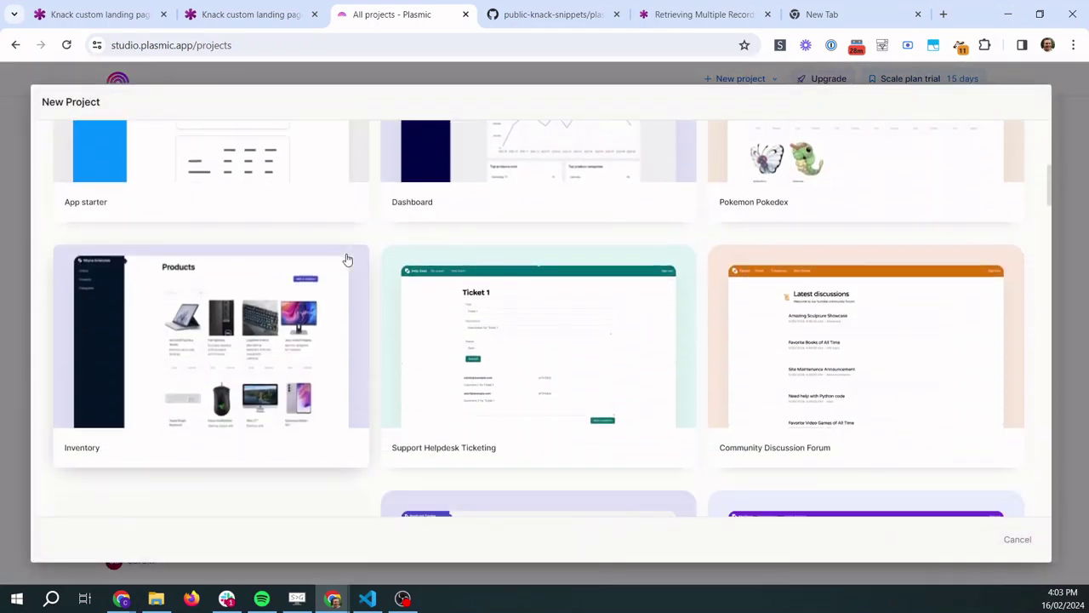
scroll(347, 260, "down", 3)
scroll(348, 259, "down", 6)
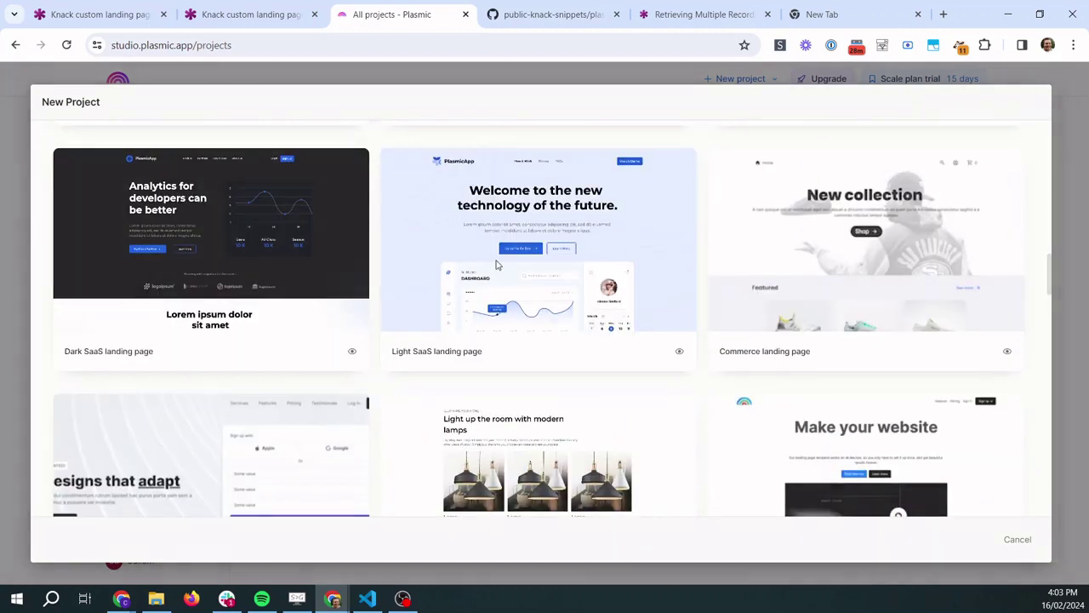
left_click(497, 266)
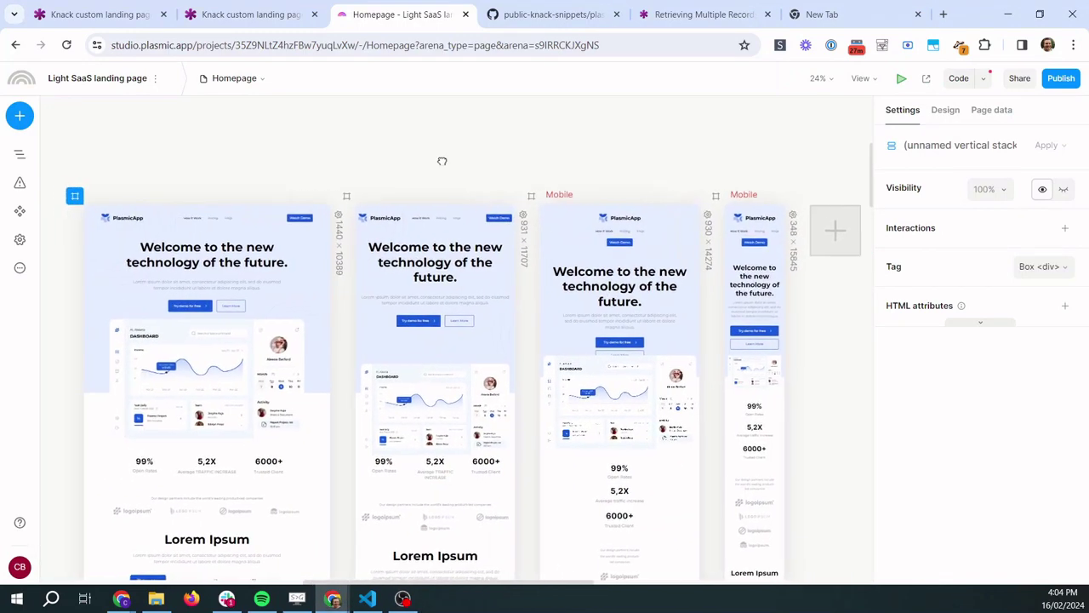
Show the Homepage layer tree and expand the first Section down to the hero image's vertical stack.
left_click(21, 156)
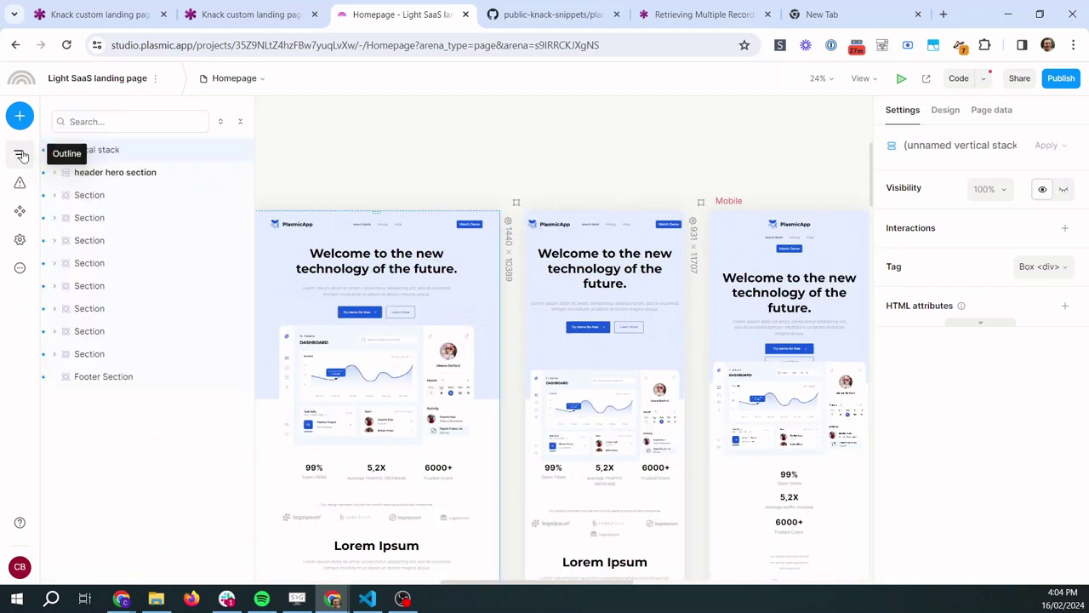
left_click(90, 196)
left_click(94, 218)
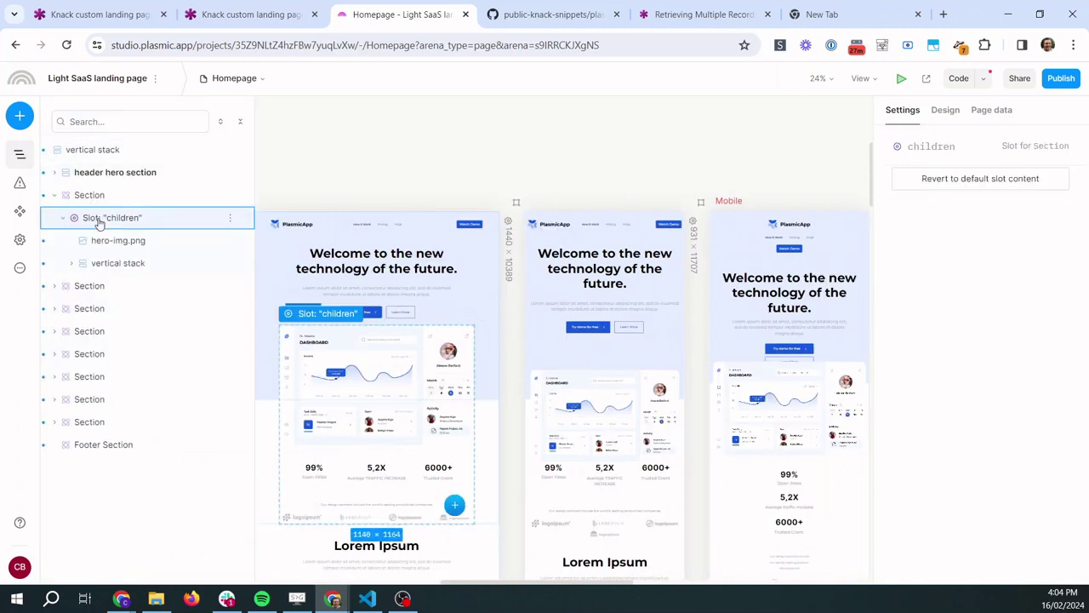
left_click(115, 243)
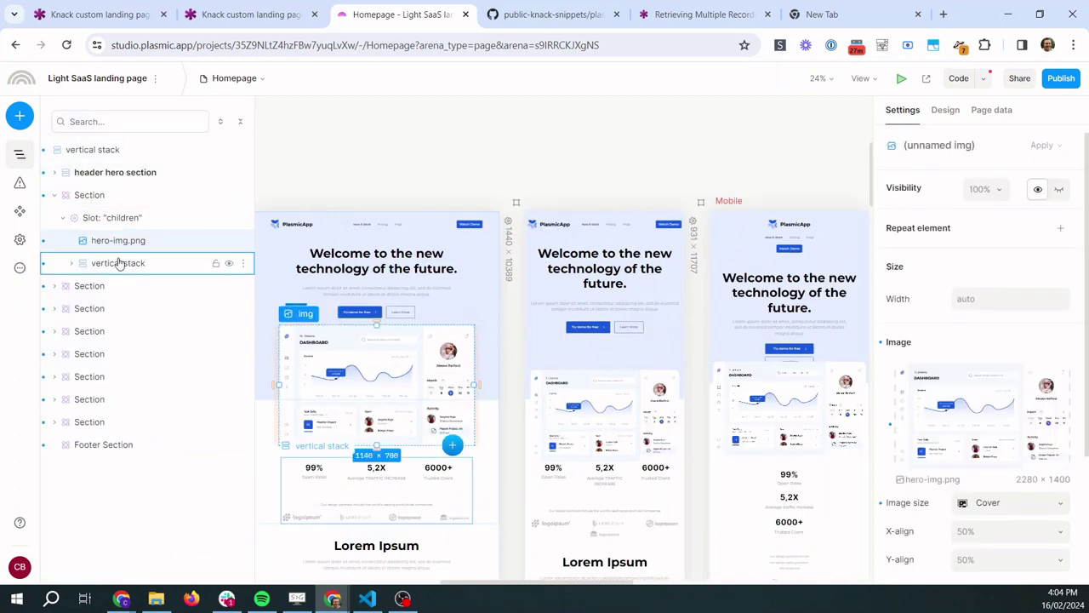
left_click(119, 263)
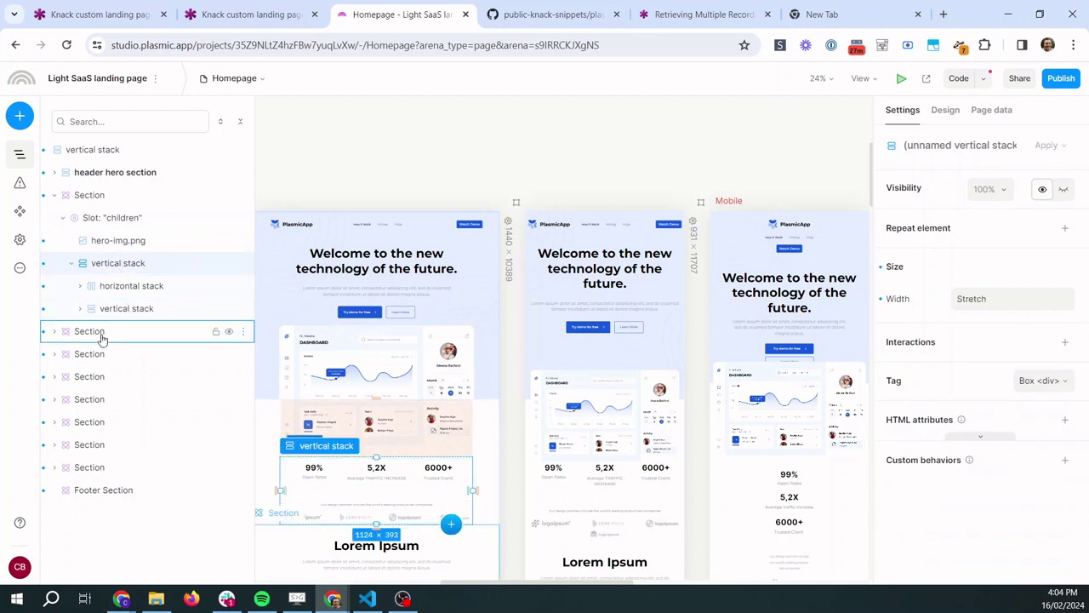
left_click(353, 185)
Scroll the canvas through the hero, image, feature and pricing sections.
scroll(354, 186, "down", 2)
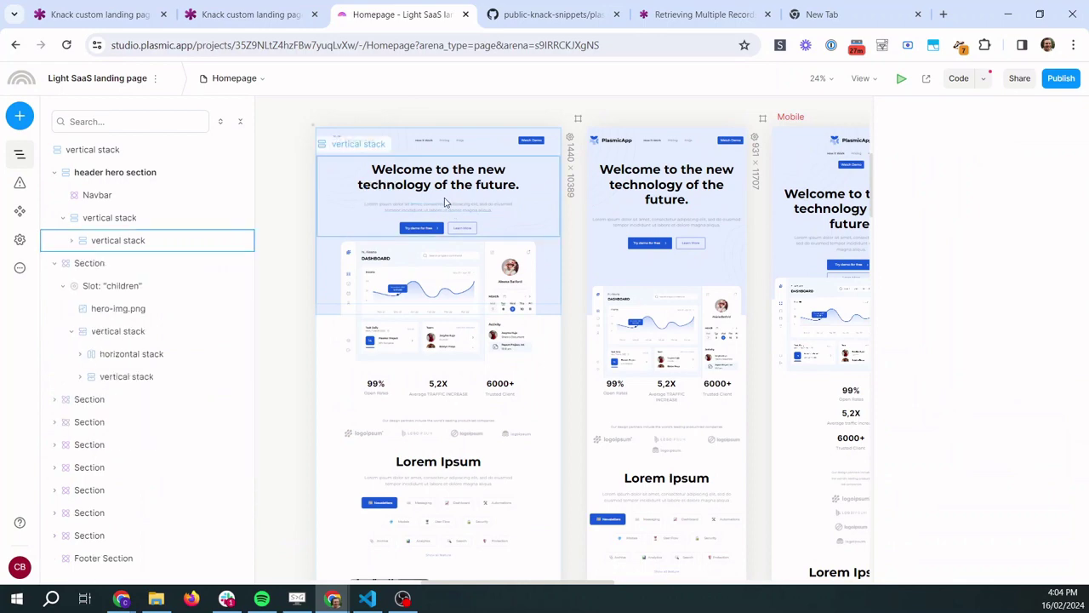
scroll(445, 202, "up", 3, "ctrl")
scroll(445, 202, "up", 2)
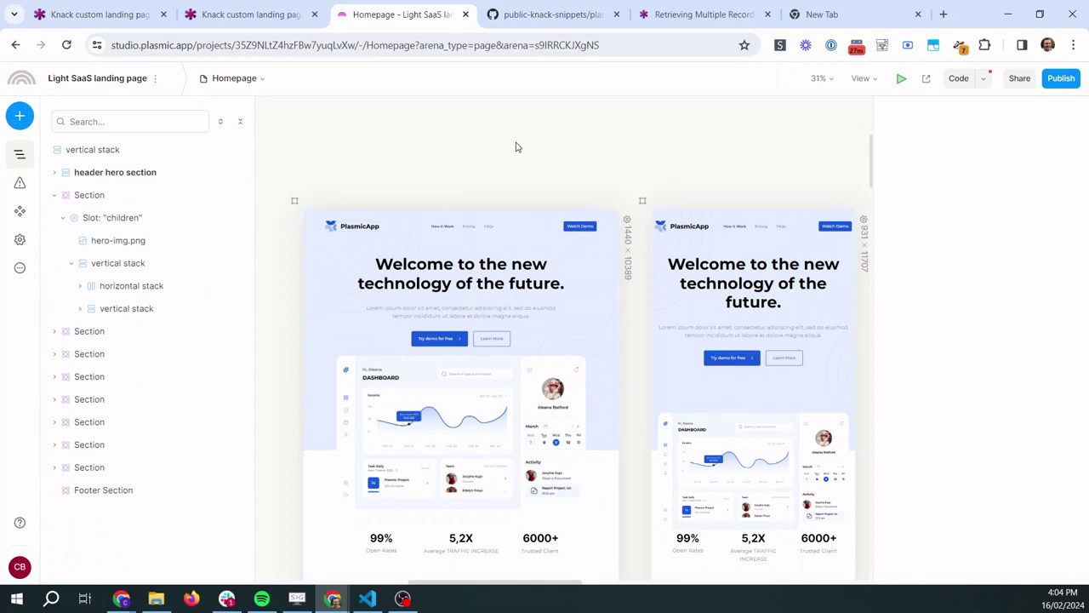
scroll(540, 279, "down", 10)
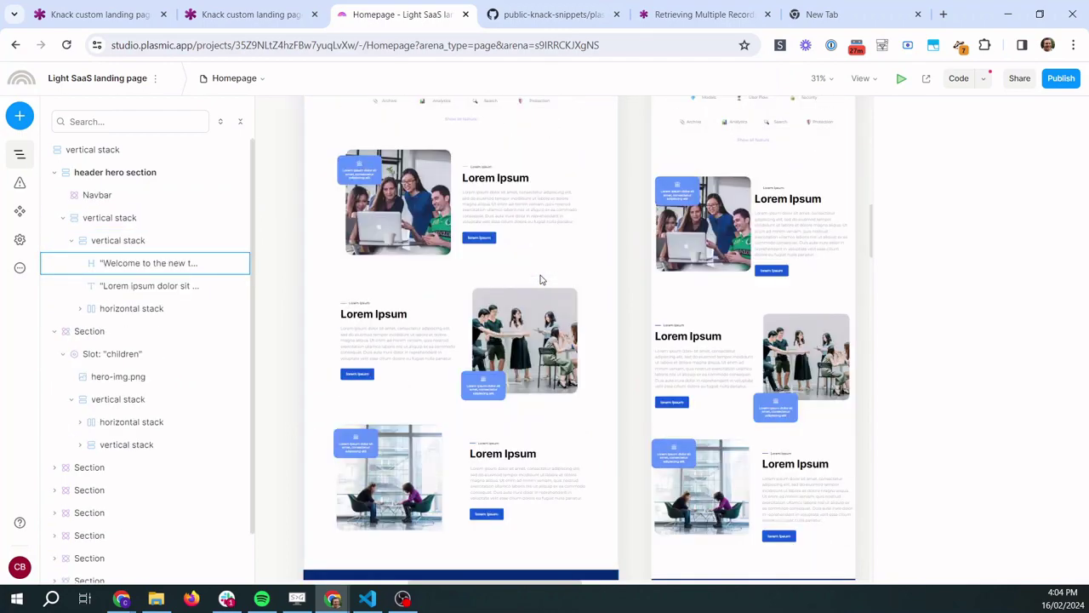
scroll(539, 279, "down", 3)
scroll(540, 279, "up", 10)
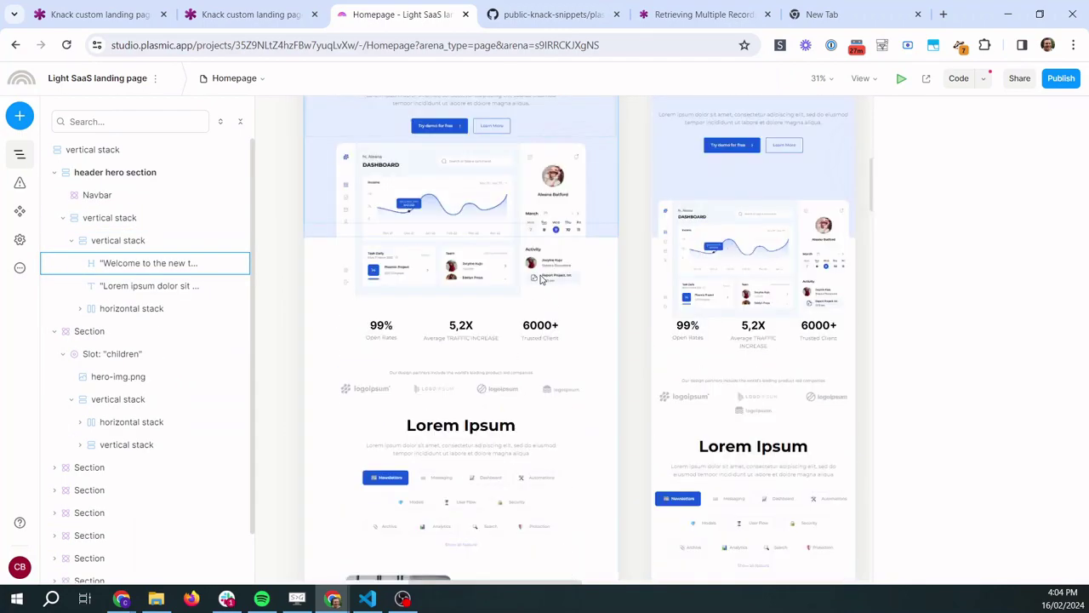
scroll(540, 279, "up", 3)
scroll(539, 279, "down", 12)
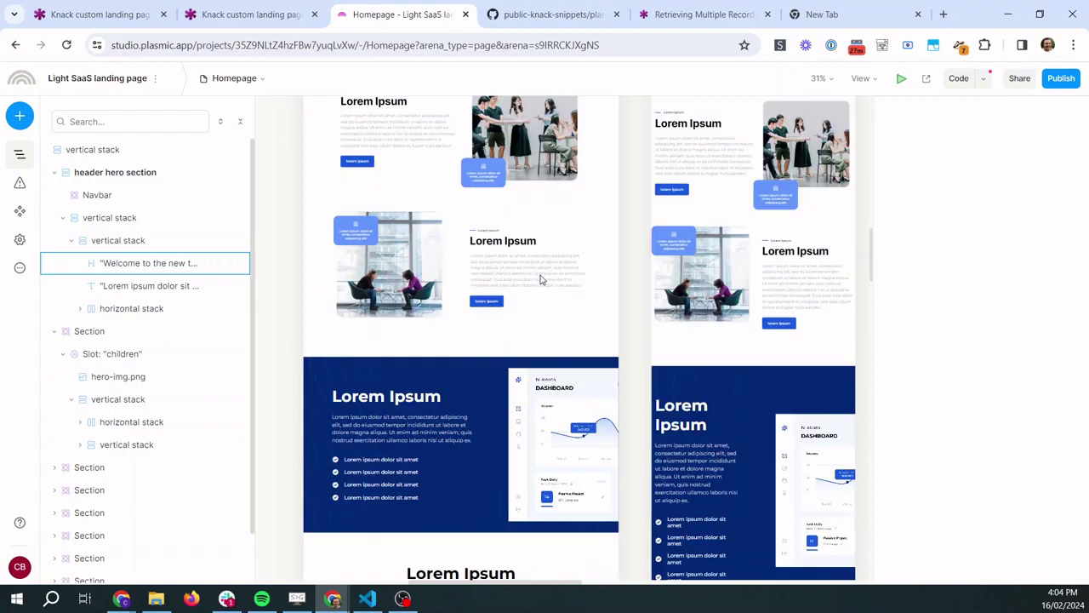
scroll(539, 279, "down", 6)
scroll(527, 293, "down", 3)
scroll(516, 299, "down", 3)
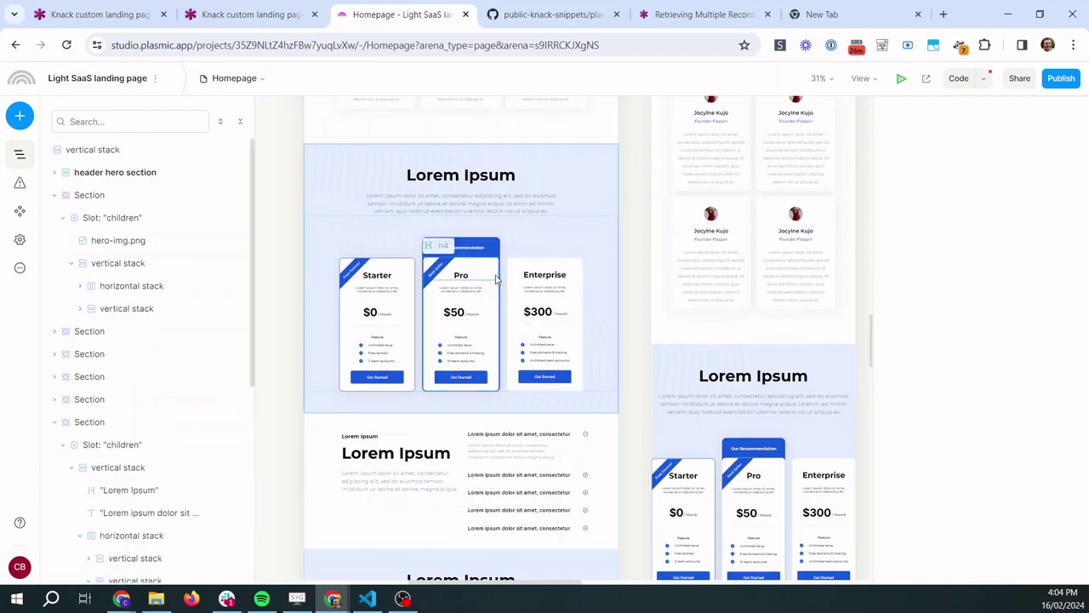
scroll(454, 258, "up", 8)
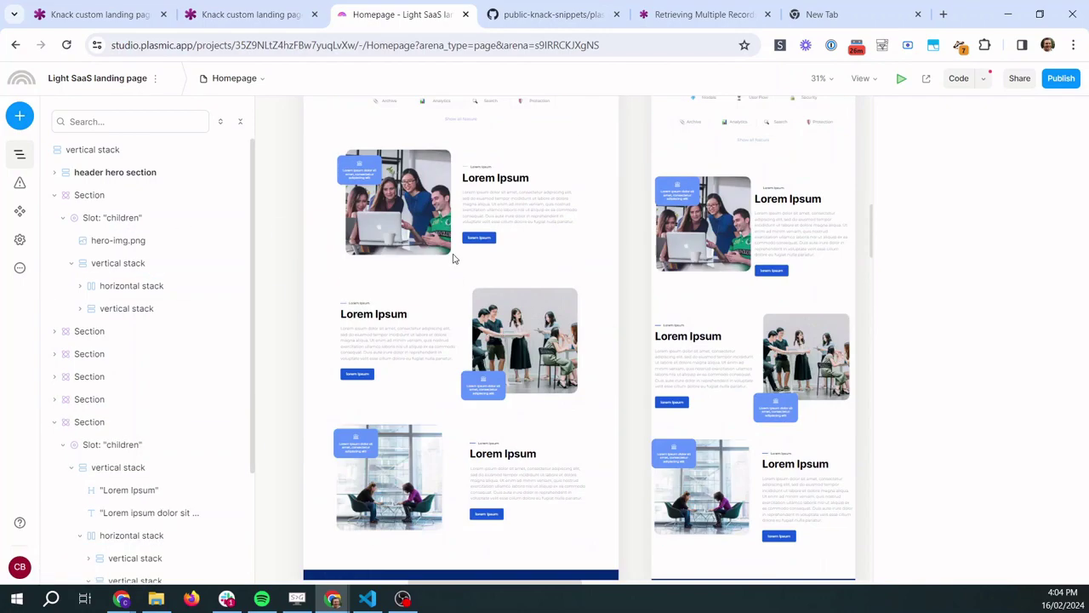
scroll(453, 257, "up", 6)
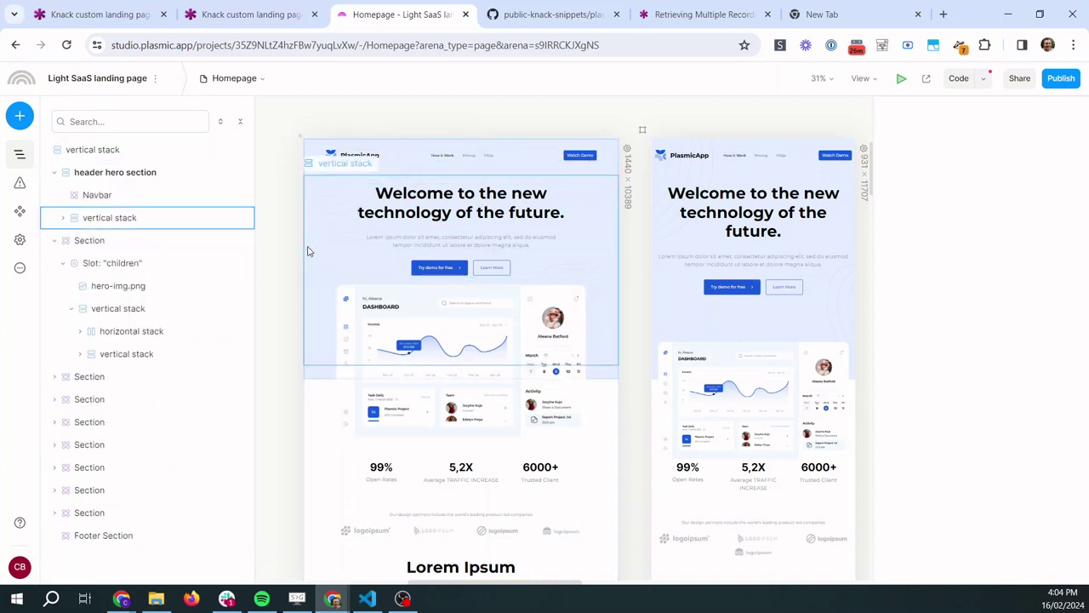
key("ctrl+=")
key("shift+Return")
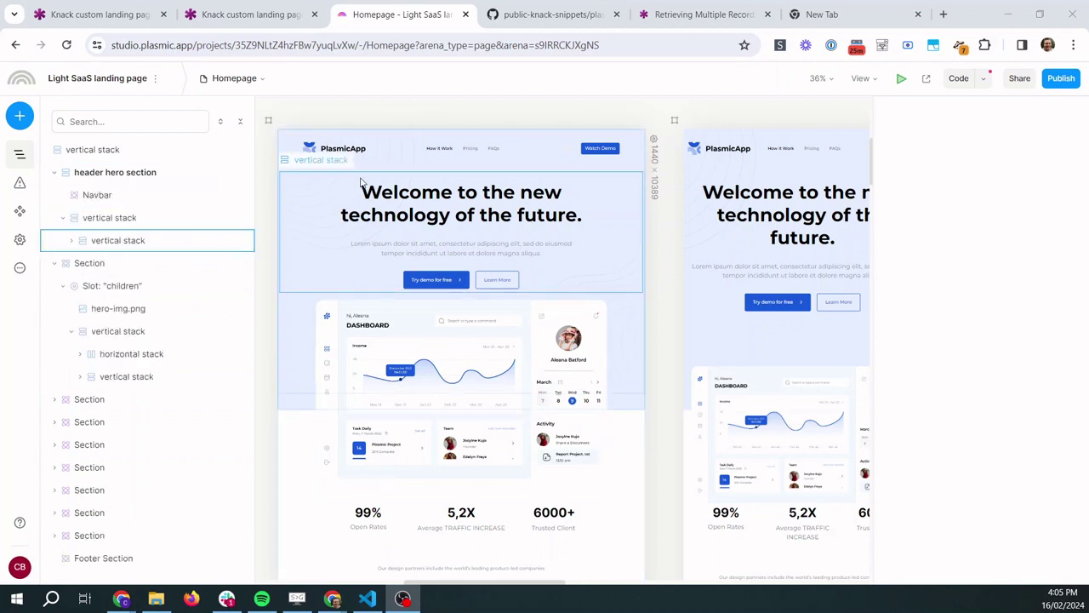
left_click(402, 148)
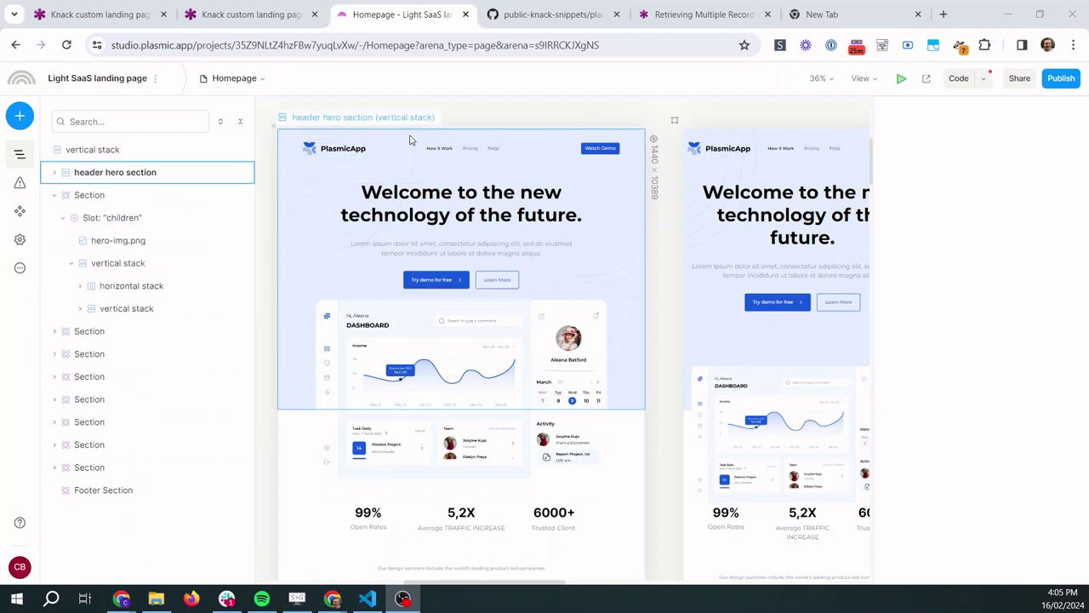
left_click(170, 151)
left_click(327, 154)
left_click(371, 167)
left_click(117, 175)
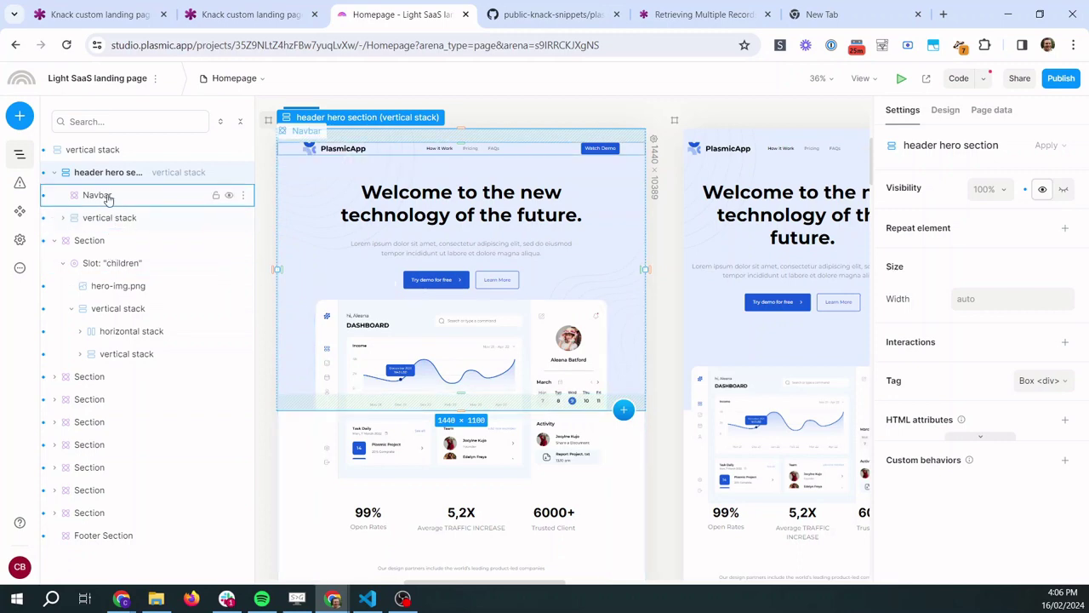
left_click(97, 195)
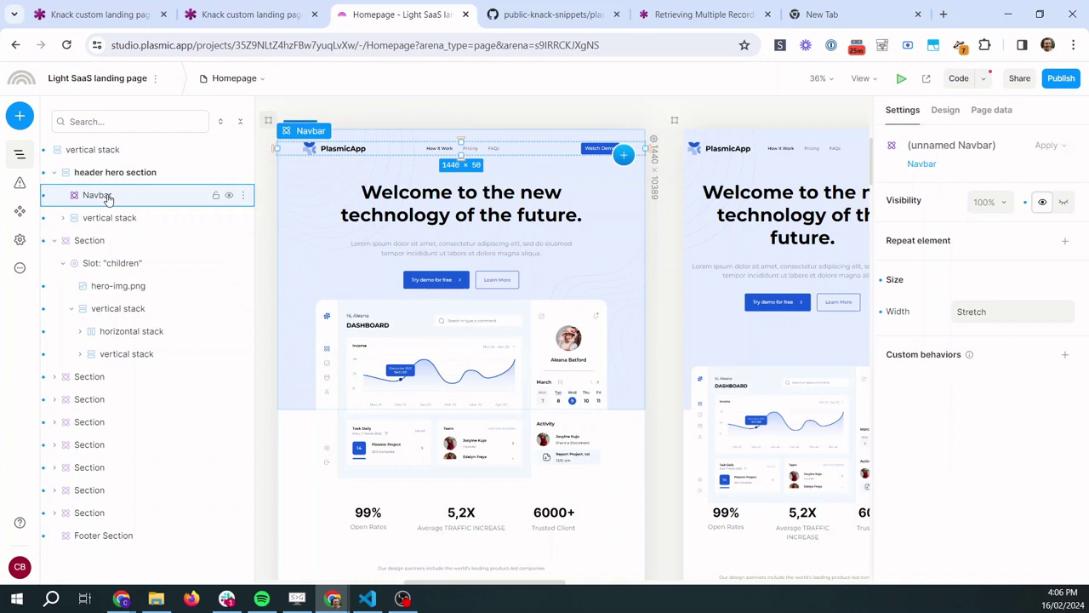
key("Delete")
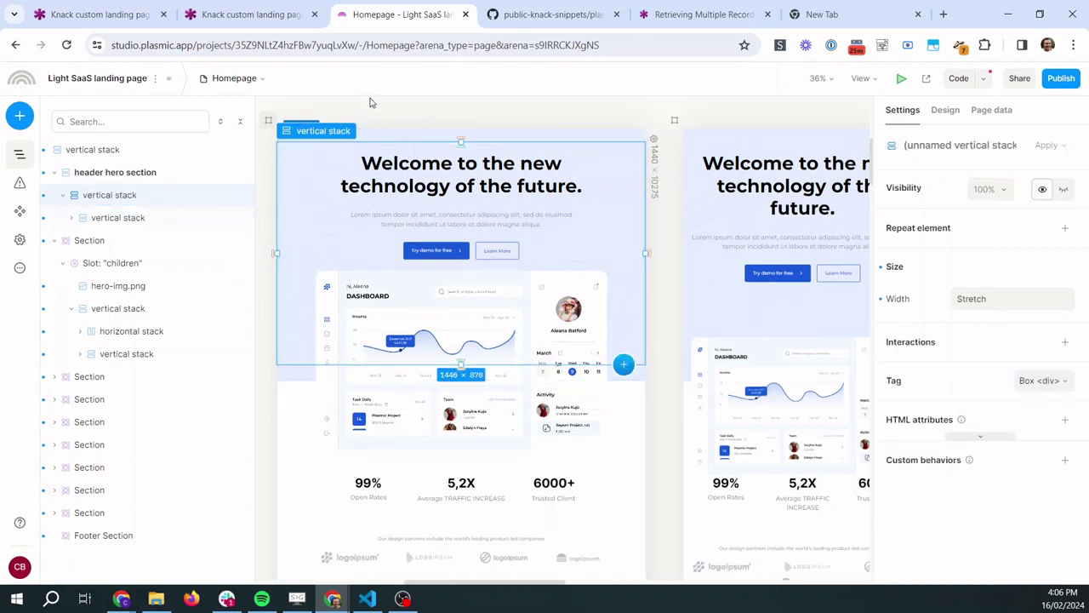
left_click(380, 104)
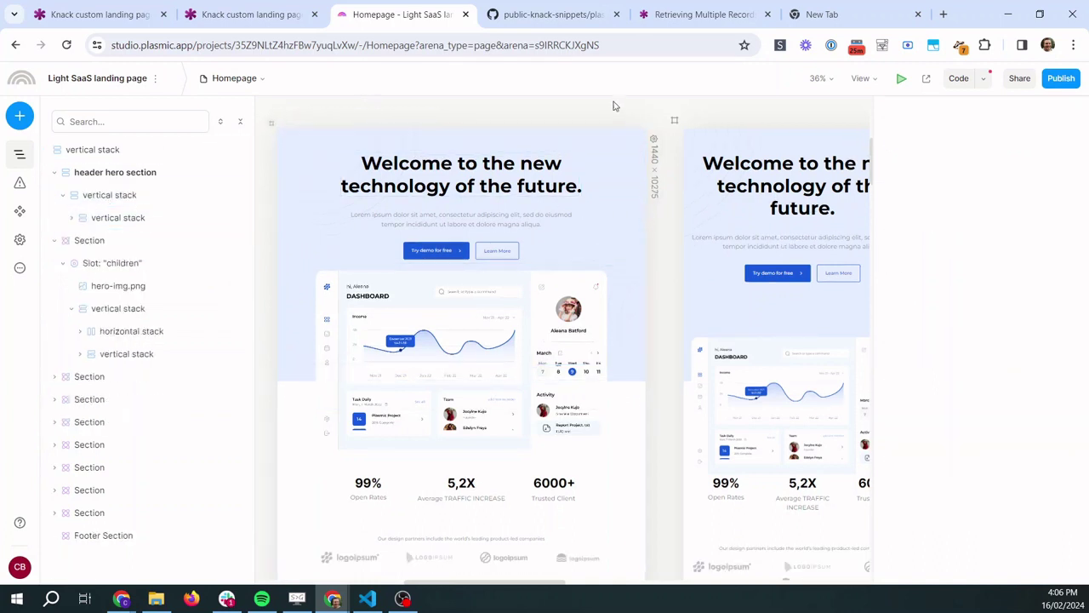
left_click(525, 196)
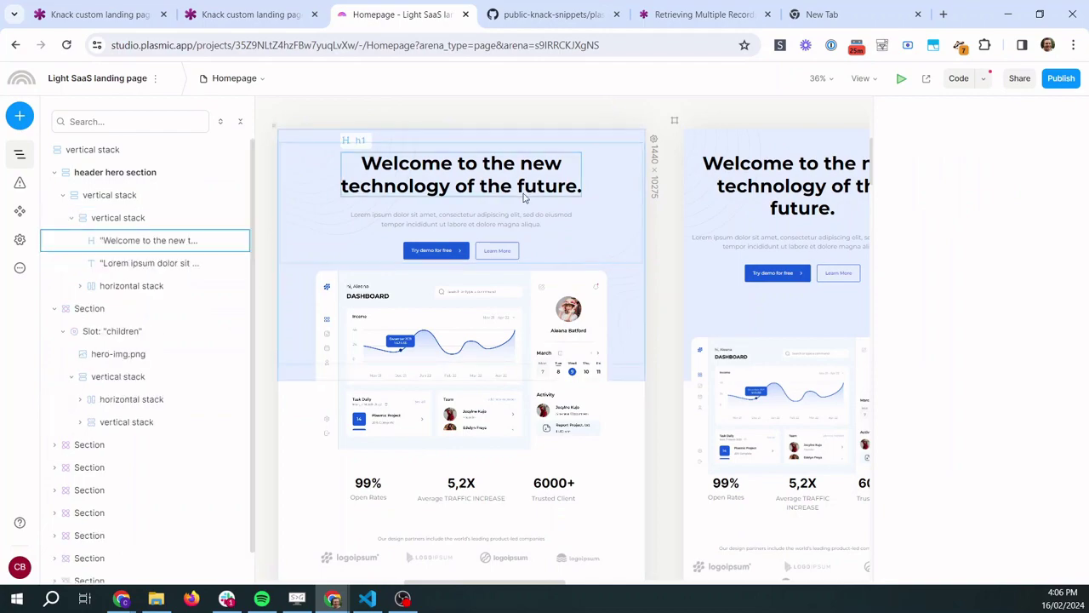
left_click(481, 236)
scroll(481, 235, "down", 10)
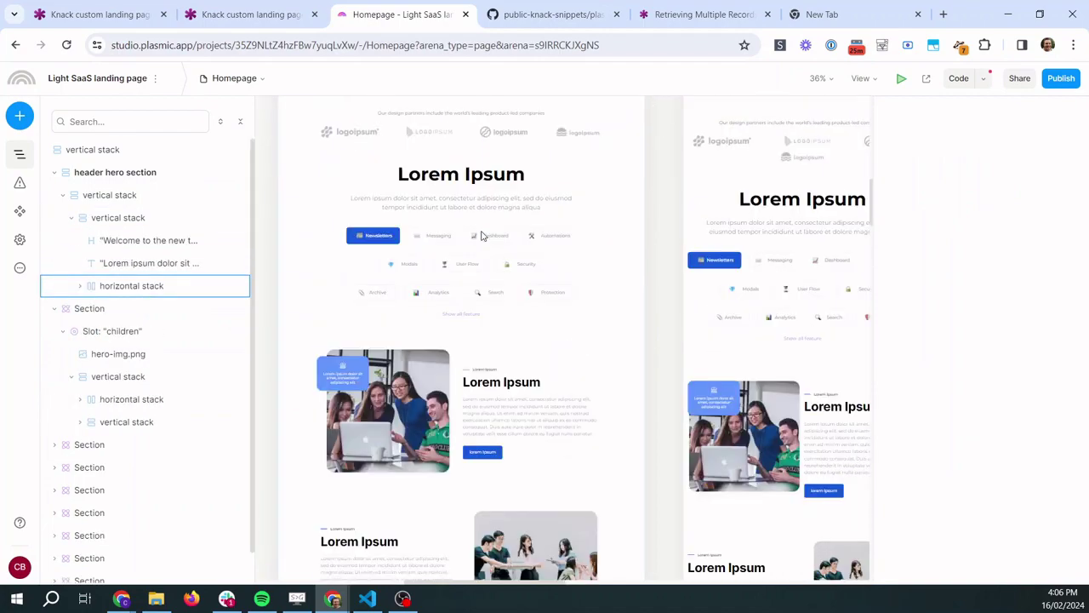
scroll(481, 236, "up", 5)
scroll(481, 236, "up", 10)
left_click(450, 195)
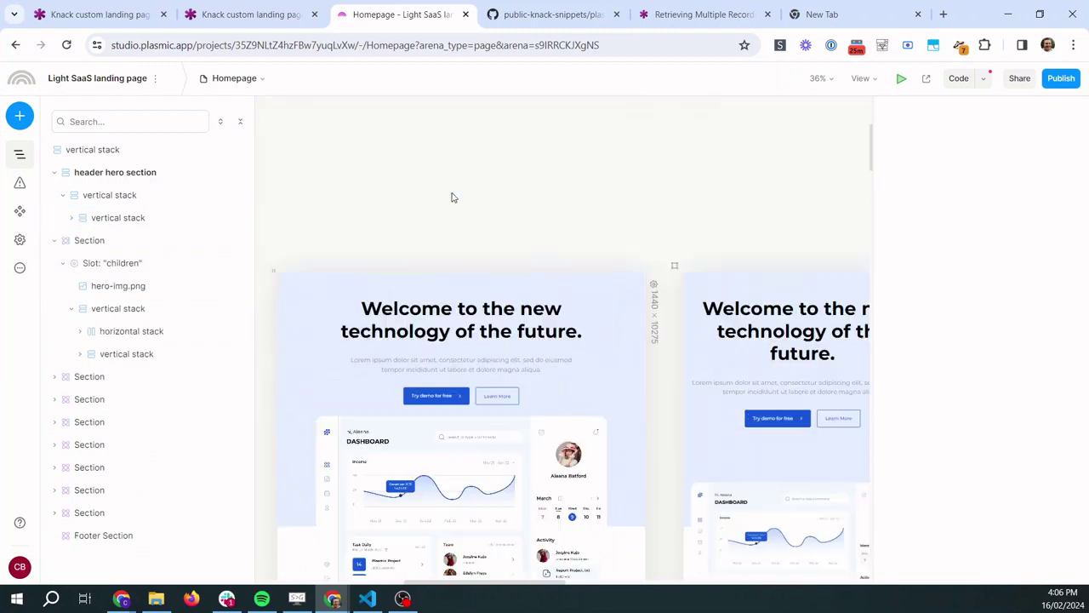
scroll(452, 205, "down", 1)
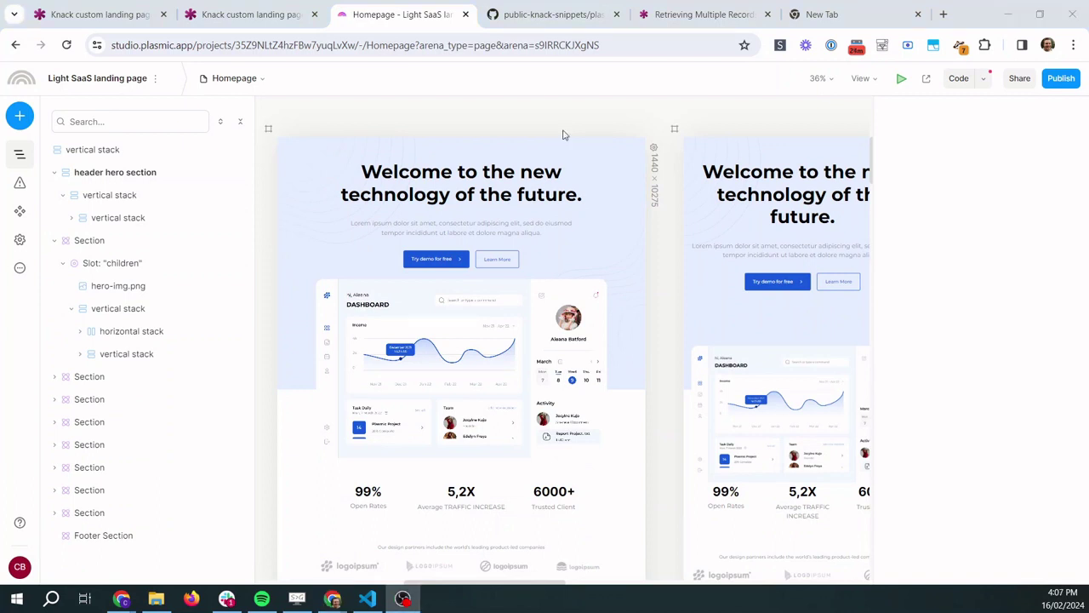
Bring up the vanilla JavaScript guide for the Homepage and read its fetch snippet and public token.
left_click(957, 80)
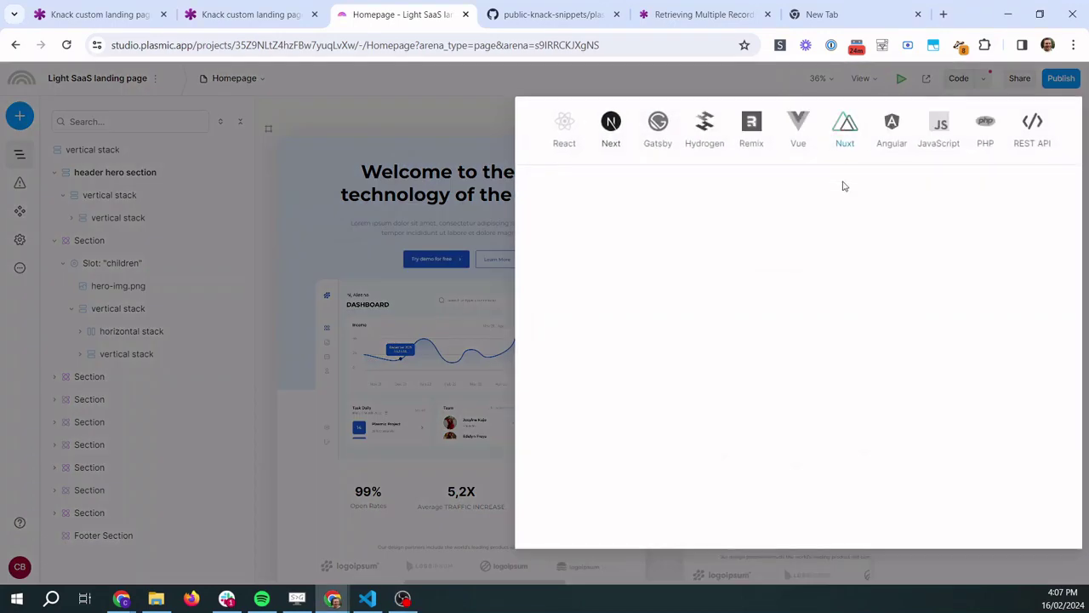
left_click(941, 128)
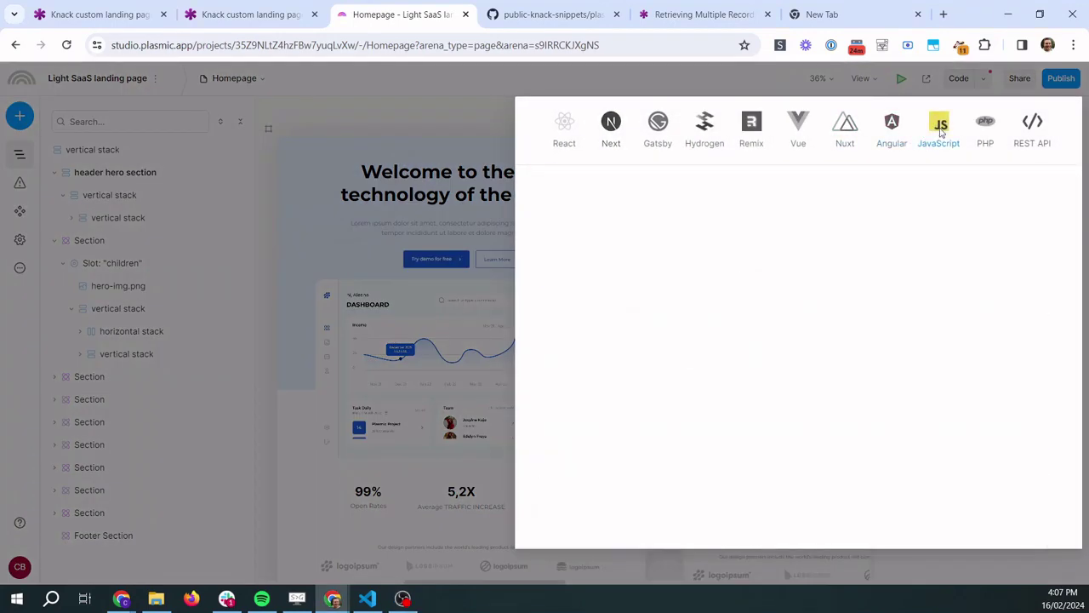
scroll(800, 303, "down", 5)
scroll(800, 306, "down", 5)
scroll(799, 308, "down", 5)
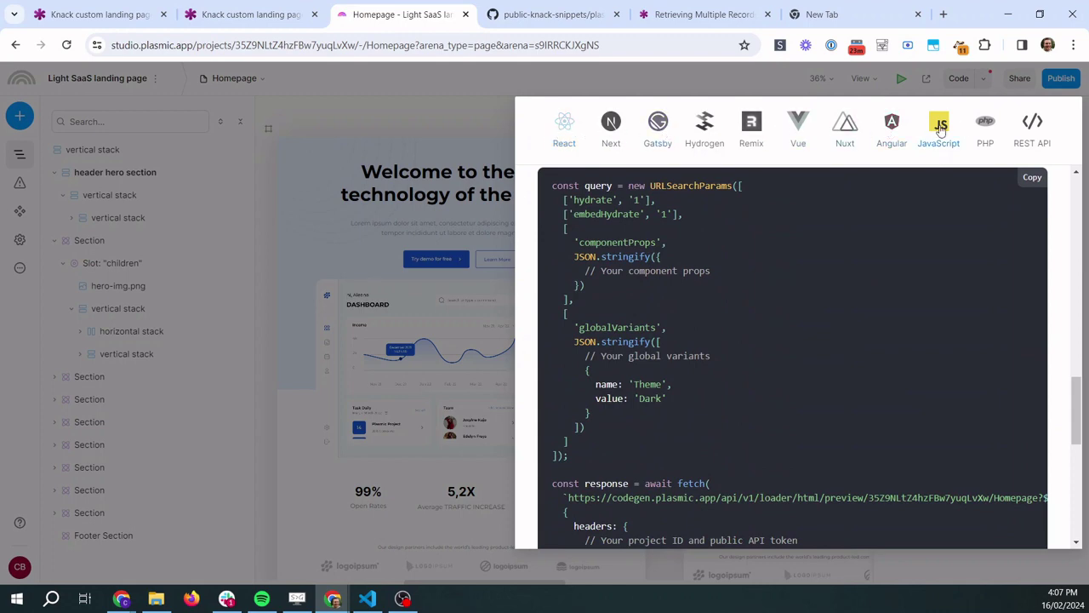
scroll(754, 274, "down", 10)
scroll(754, 274, "up", 10)
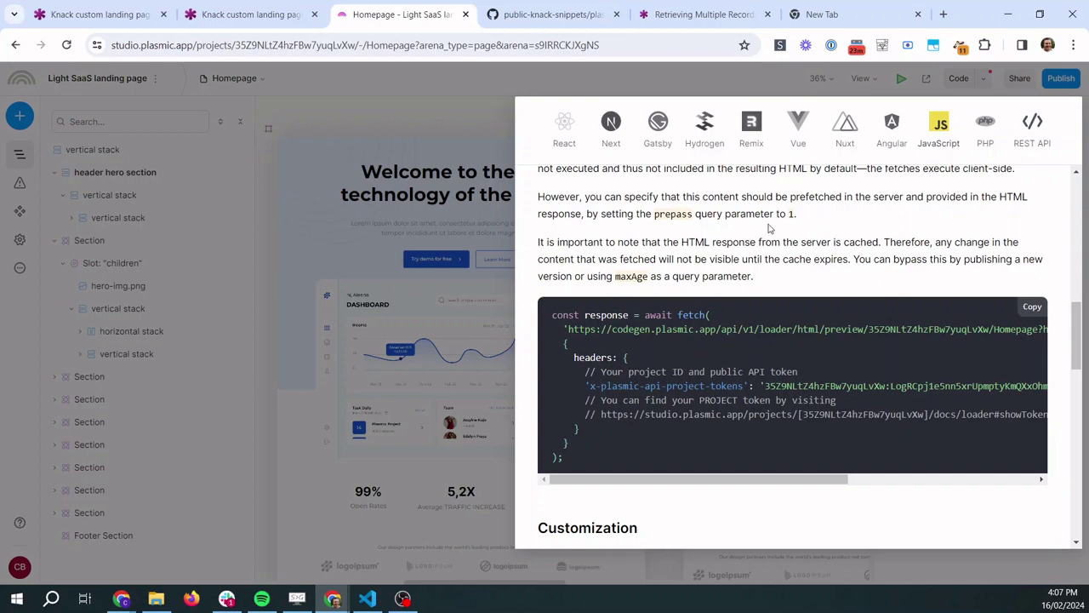
scroll(766, 227, "up", 6)
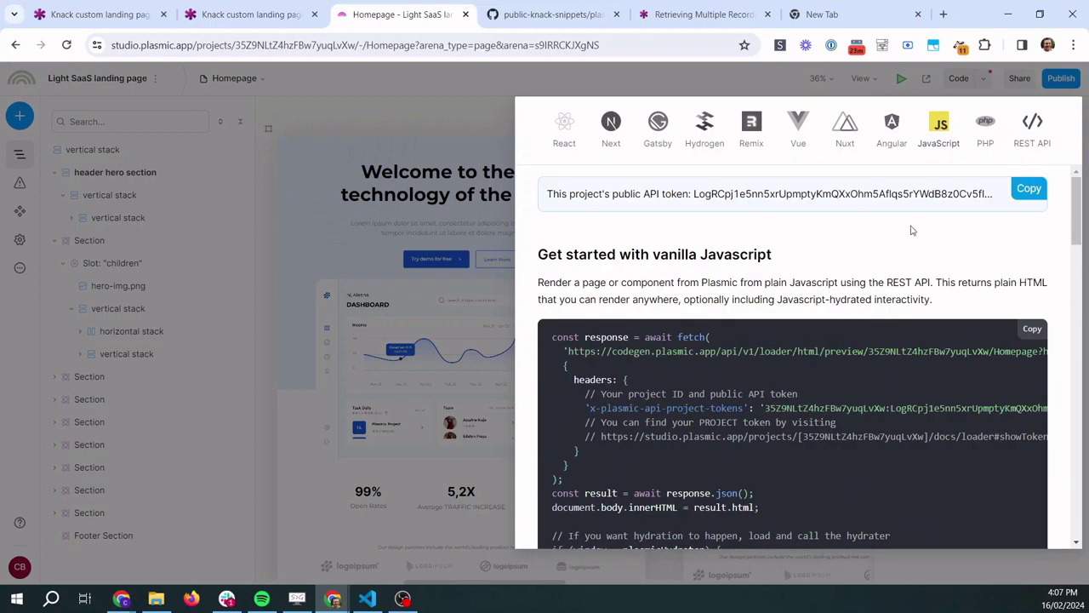
scroll(770, 320, "down", 3)
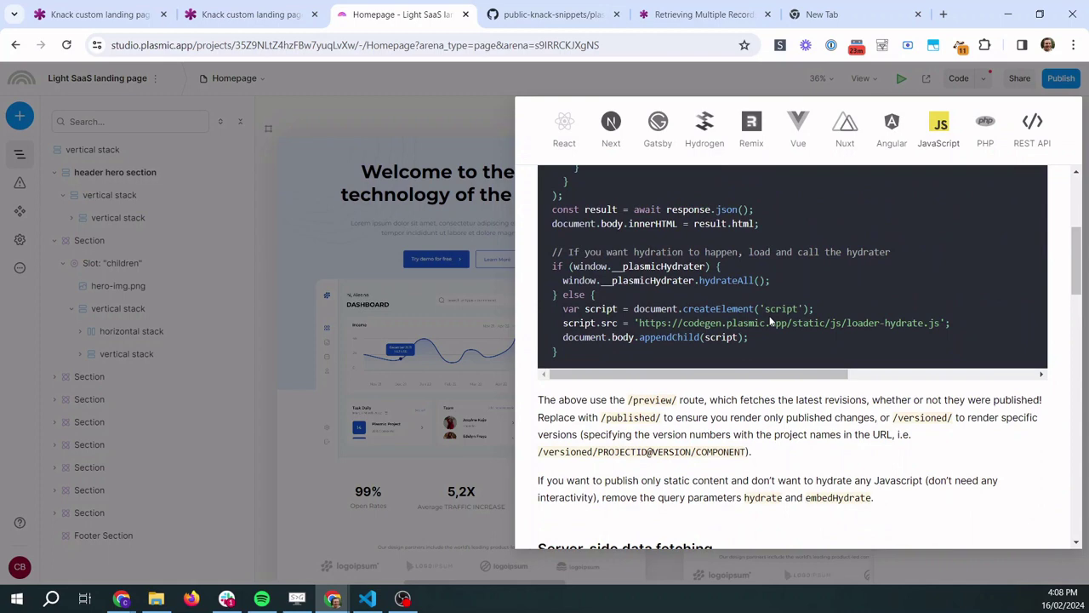
scroll(771, 320, "down", 6)
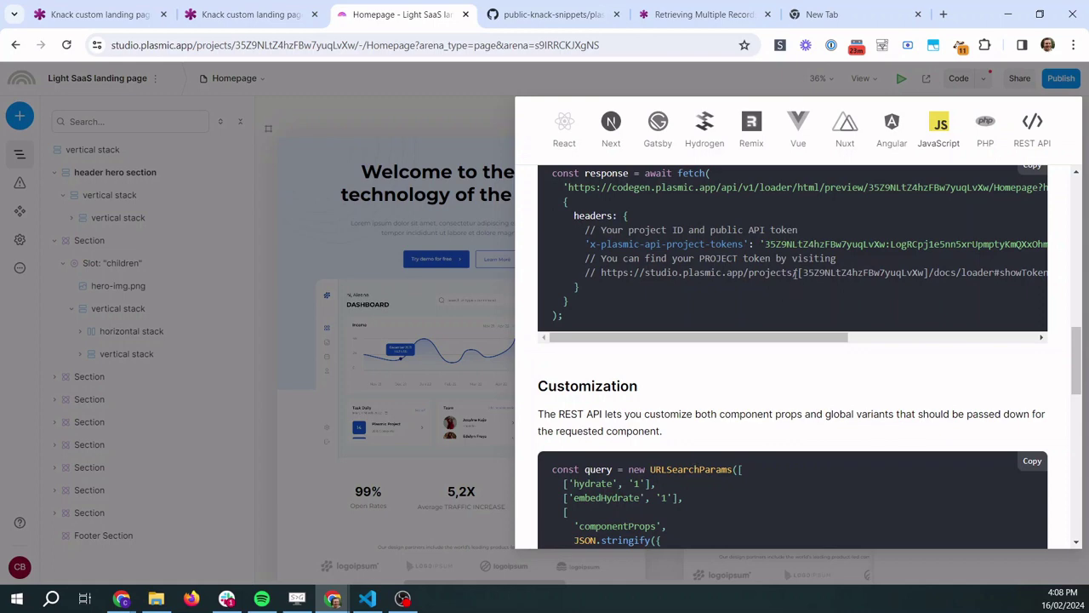
scroll(808, 292, "down", 10)
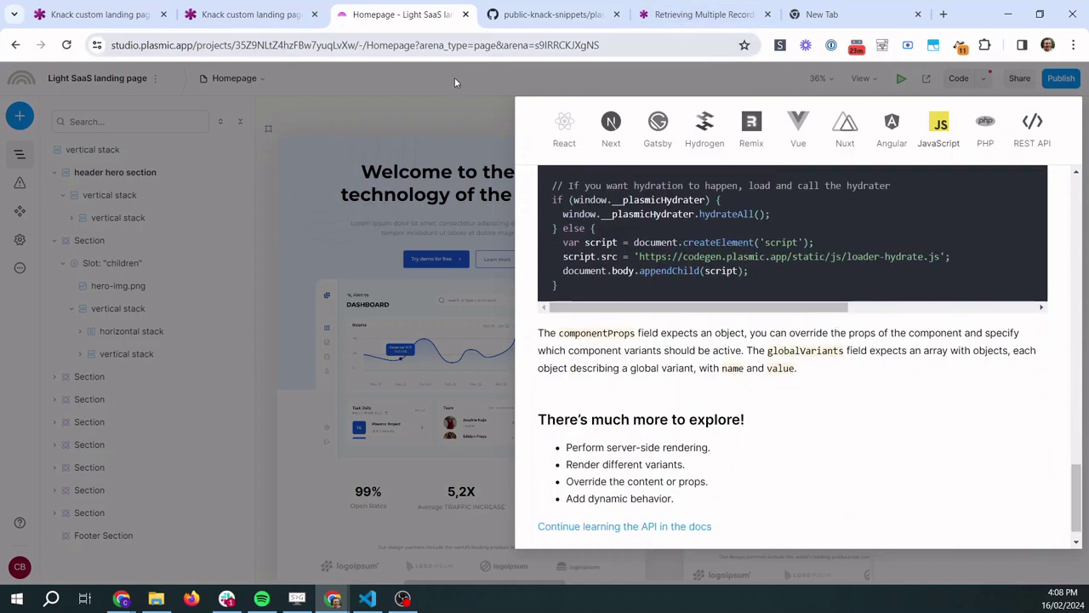
Copy the whole renderPlasmicComponent-reactApiMethod.js file from GitHub and return to the Knack builder.
left_click(527, 13)
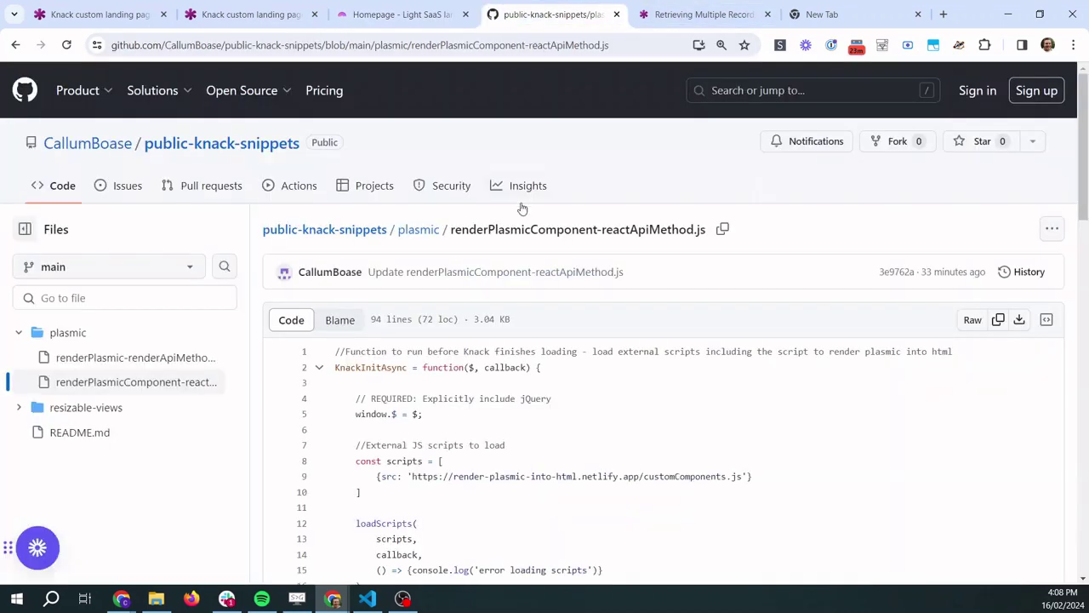
scroll(515, 203, "down", 4)
scroll(514, 202, "down", 9)
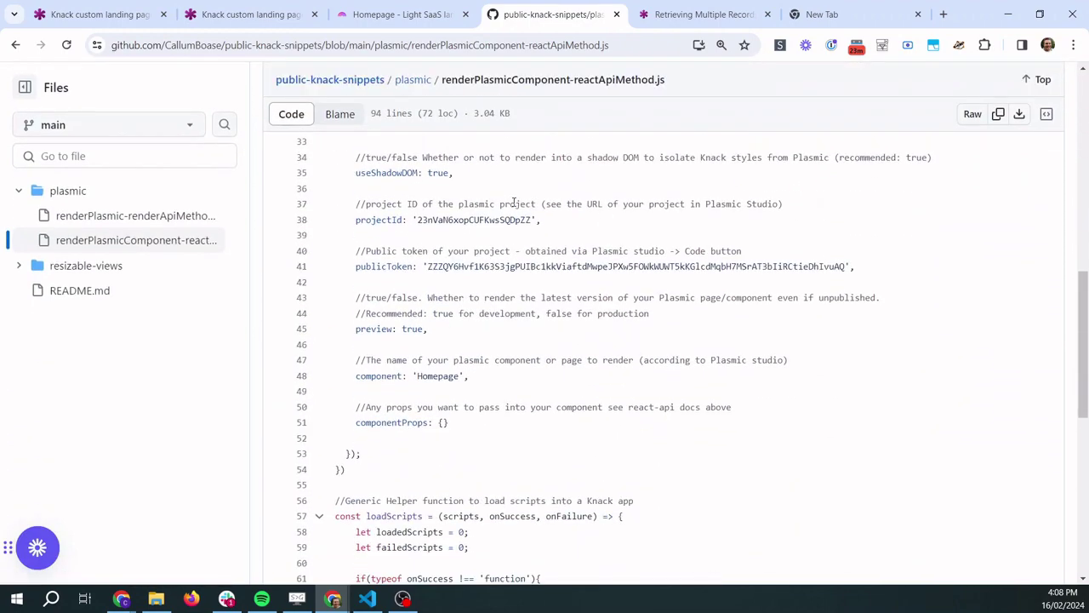
scroll(535, 239, "down", 3)
scroll(532, 247, "up", 15)
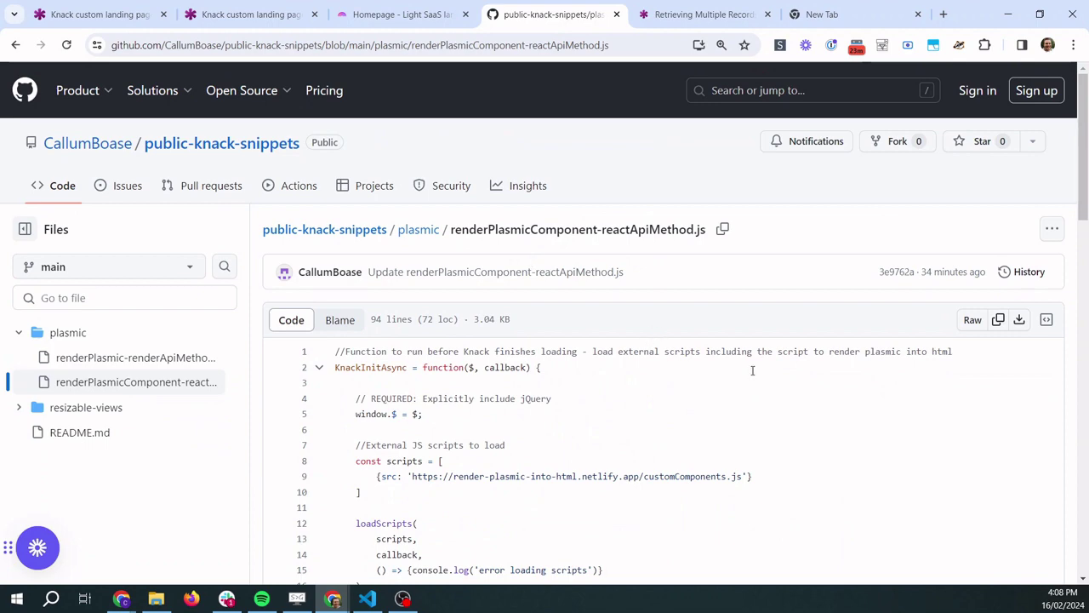
scroll(754, 368, "down", 3)
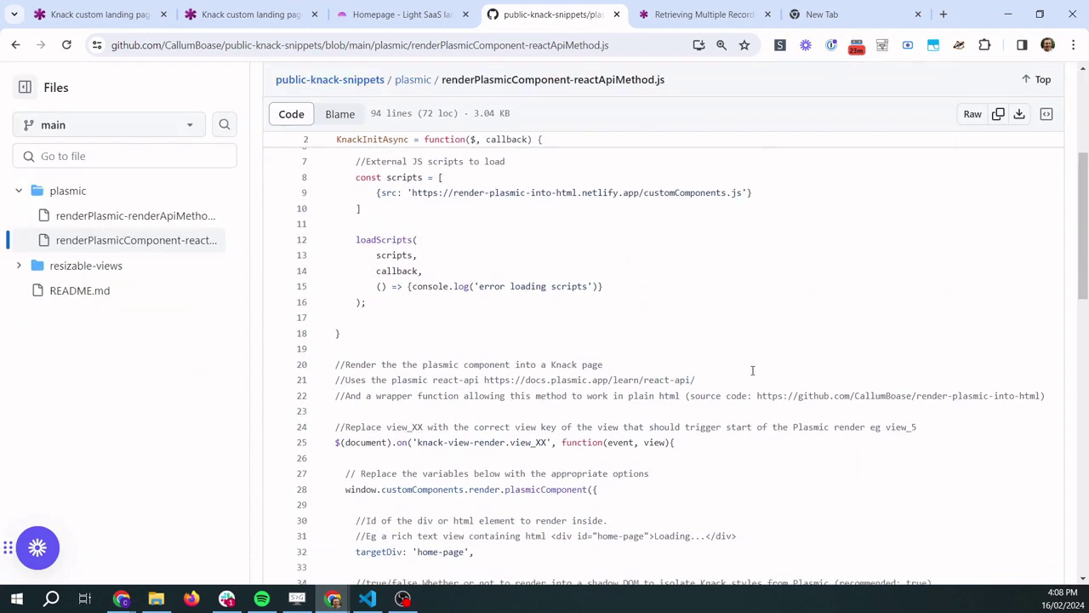
scroll(752, 371, "up", 4)
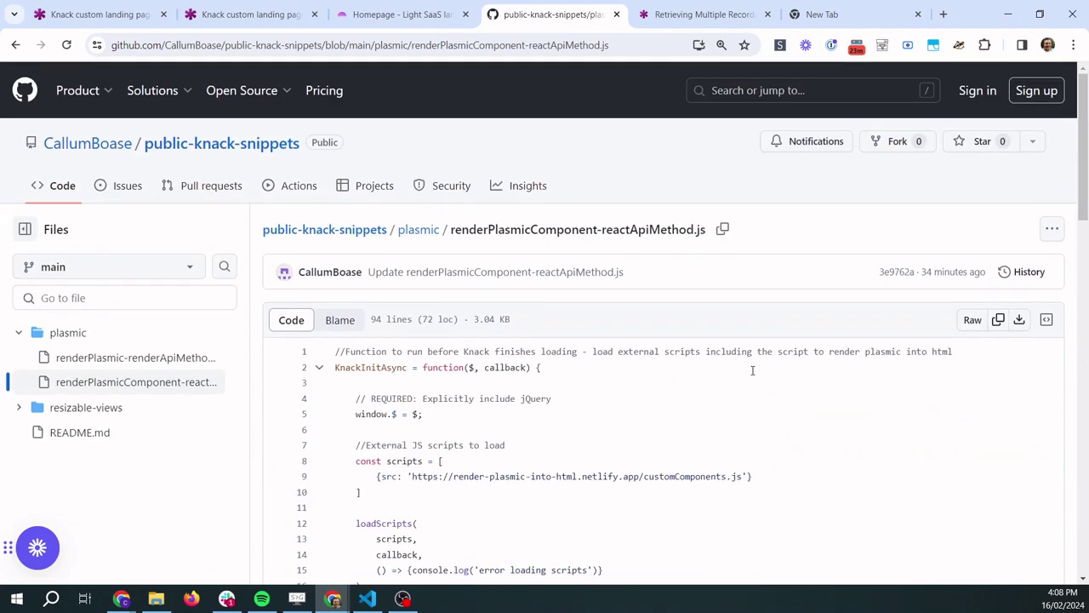
left_click(999, 327)
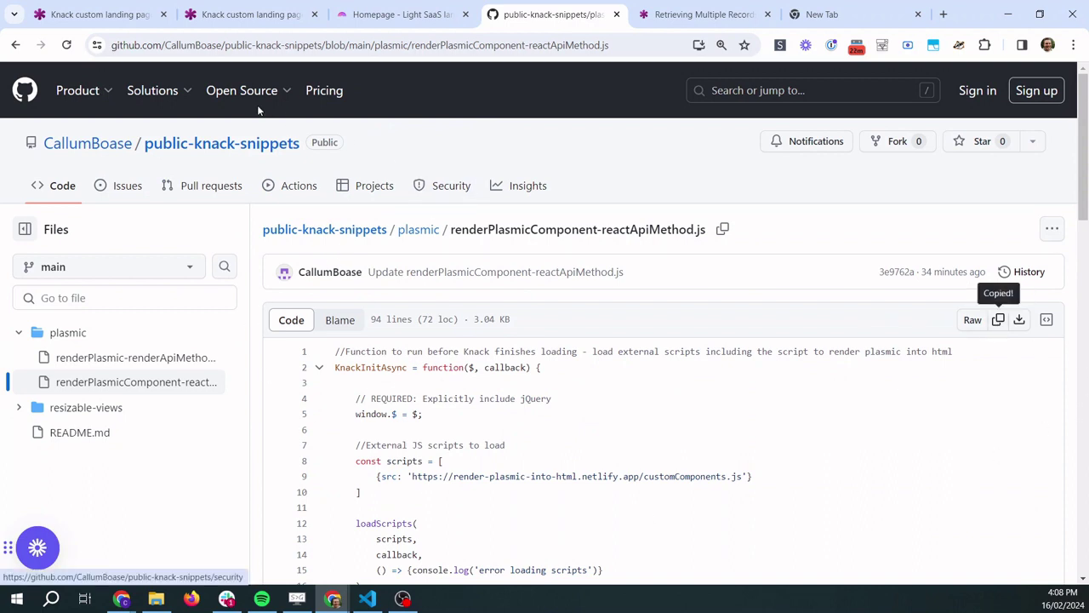
left_click(101, 14)
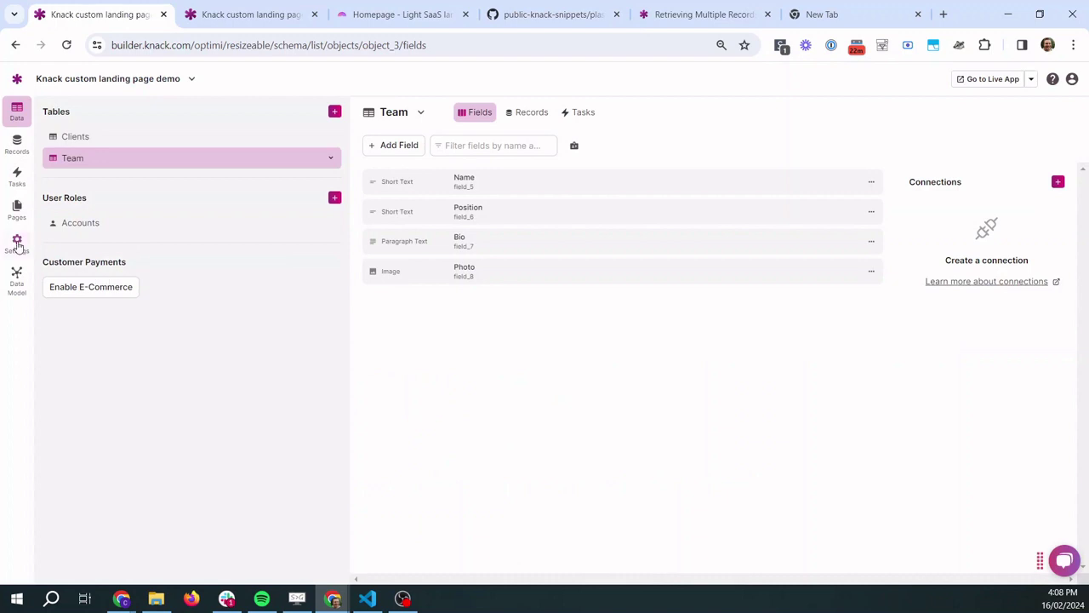
Paste the copied Plasmic render snippet into Knack's custom JavaScript editor under API & Code.
left_click(17, 242)
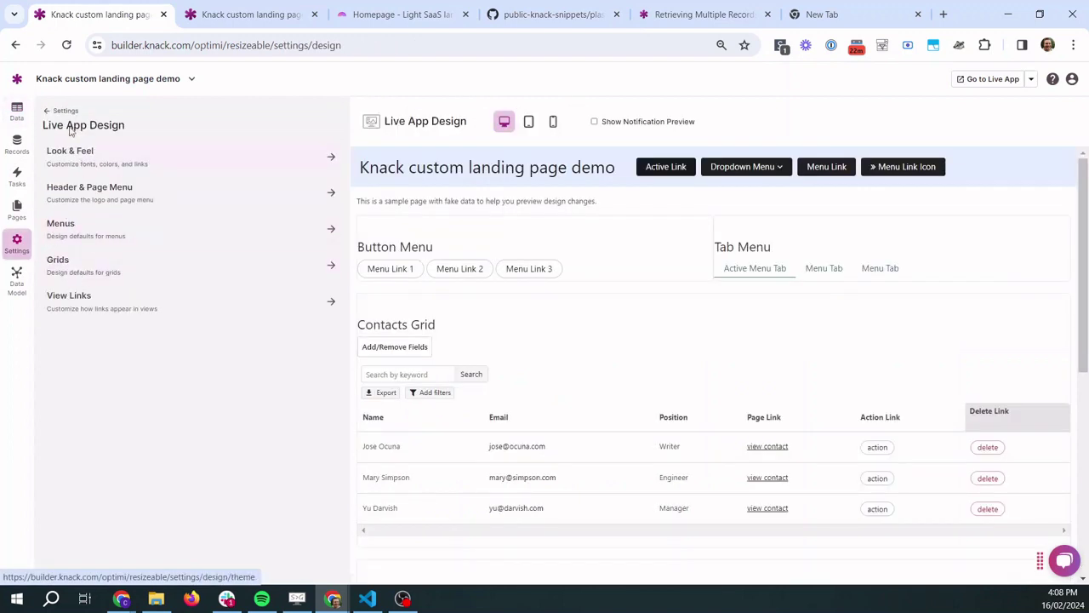
left_click(48, 114)
left_click(85, 260)
left_click(524, 123)
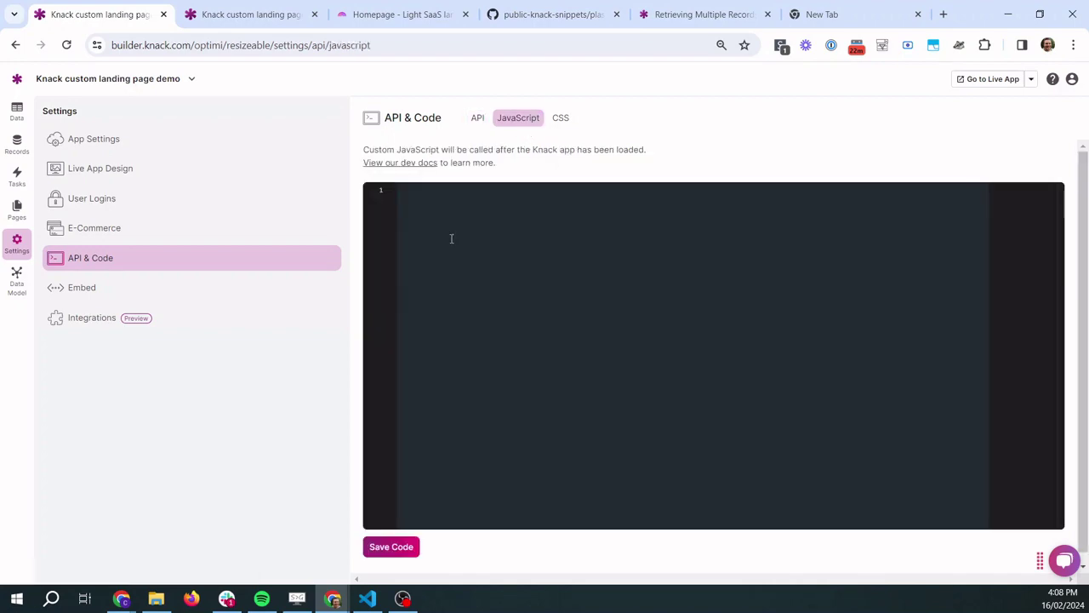
left_click(455, 233)
key("ctrl+v")
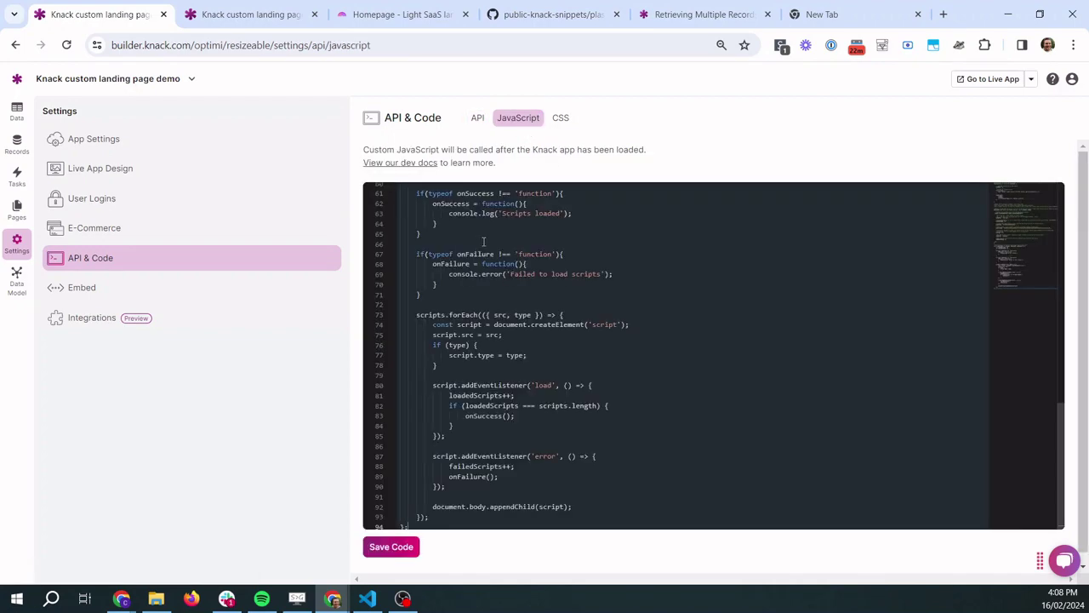
Highlight the snippet's opening comment lines and the script URL on line 9.
scroll(602, 281, "up", 15)
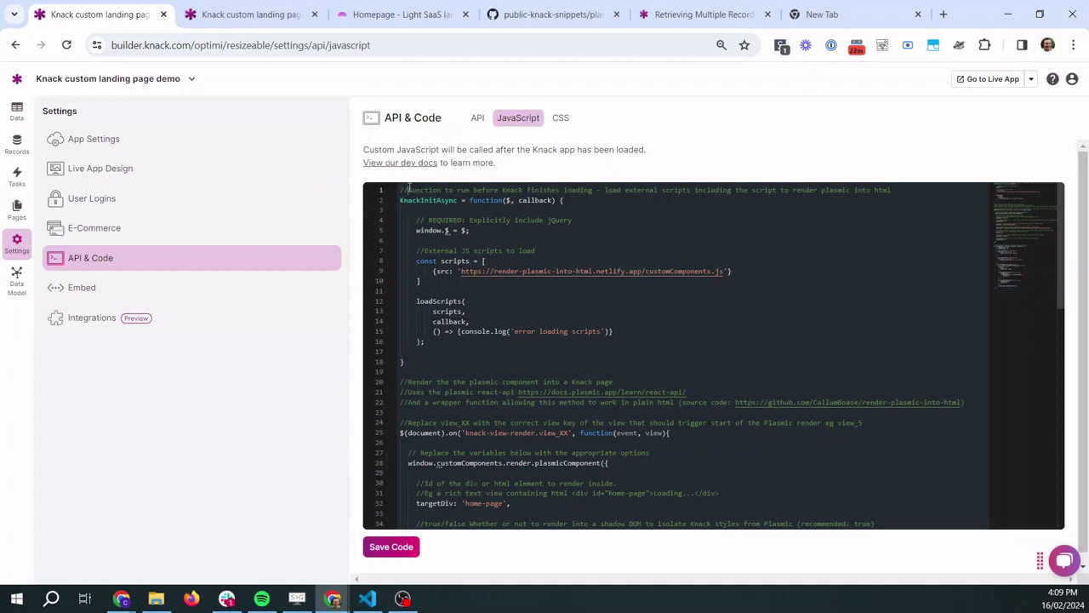
left_click_drag(410, 189, 892, 190)
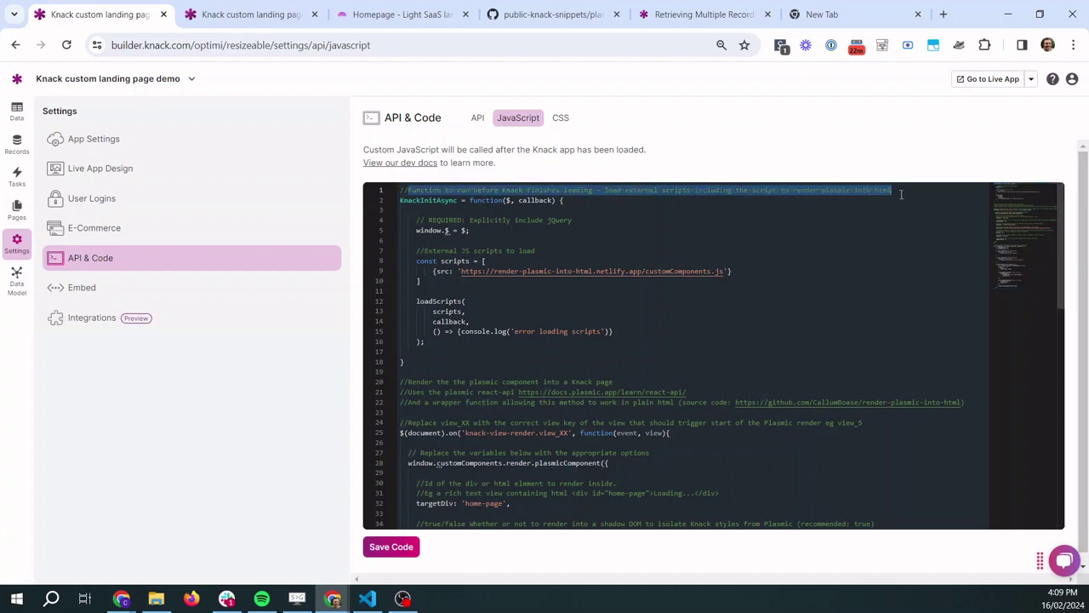
left_click_drag(780, 188, 903, 194)
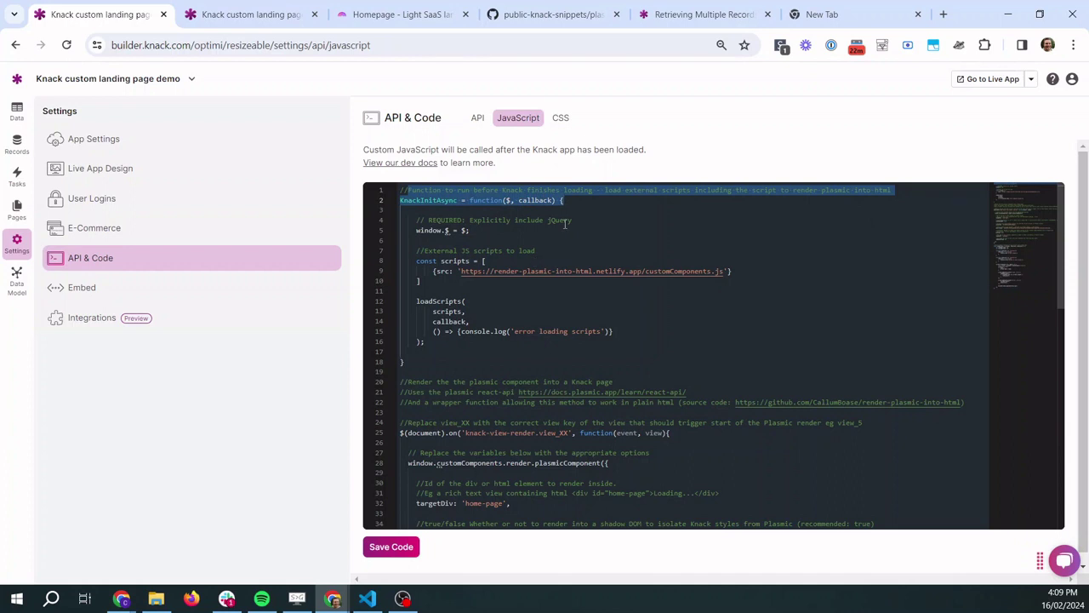
left_click(623, 230)
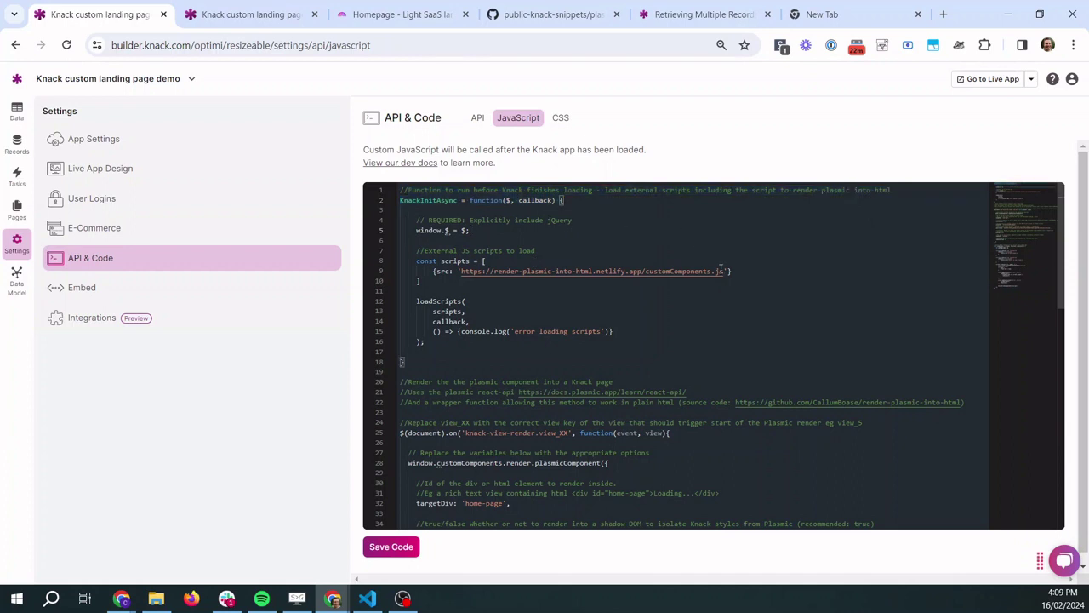
left_click_drag(722, 269, 668, 276)
left_click_drag(497, 275, 461, 271)
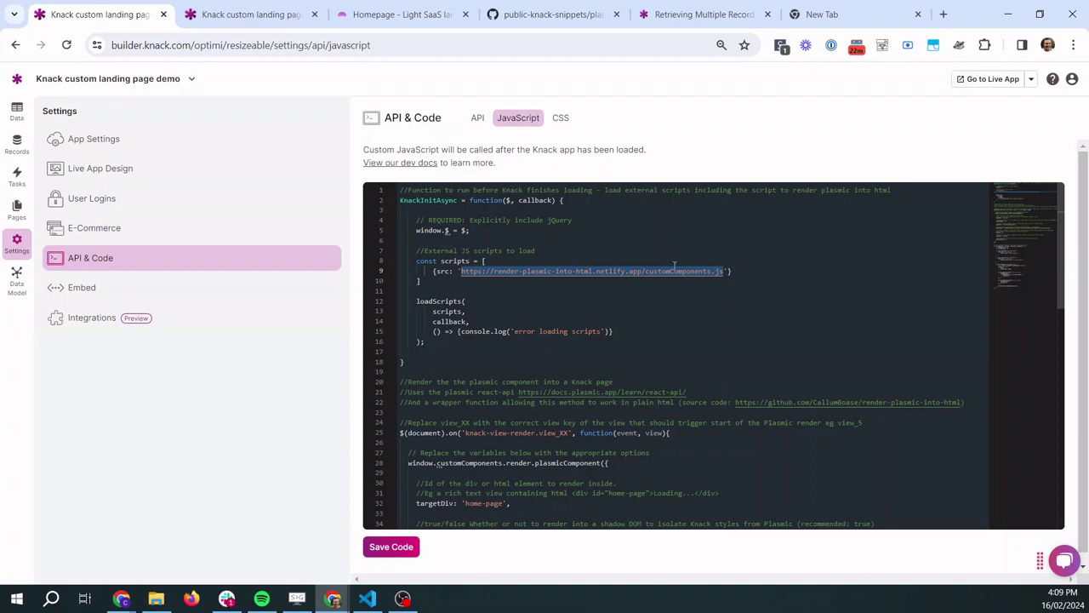
Scroll through the snippet's settings: targetDiv 'home-page', project ID, public token and component 'Homepage'.
scroll(674, 266, "down", 3)
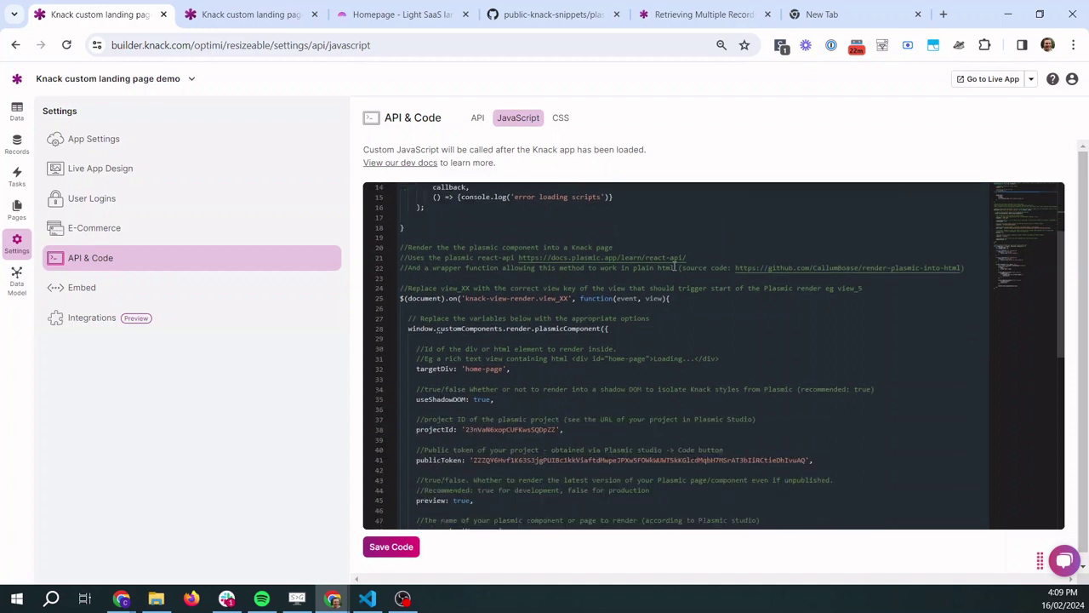
scroll(674, 266, "down", 1)
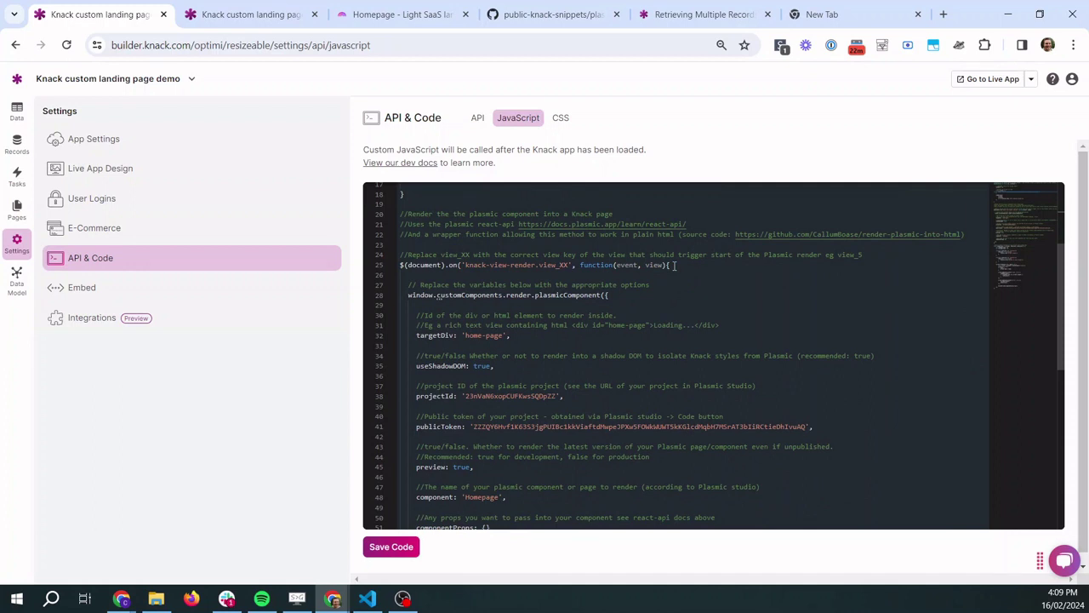
scroll(674, 266, "down", 1)
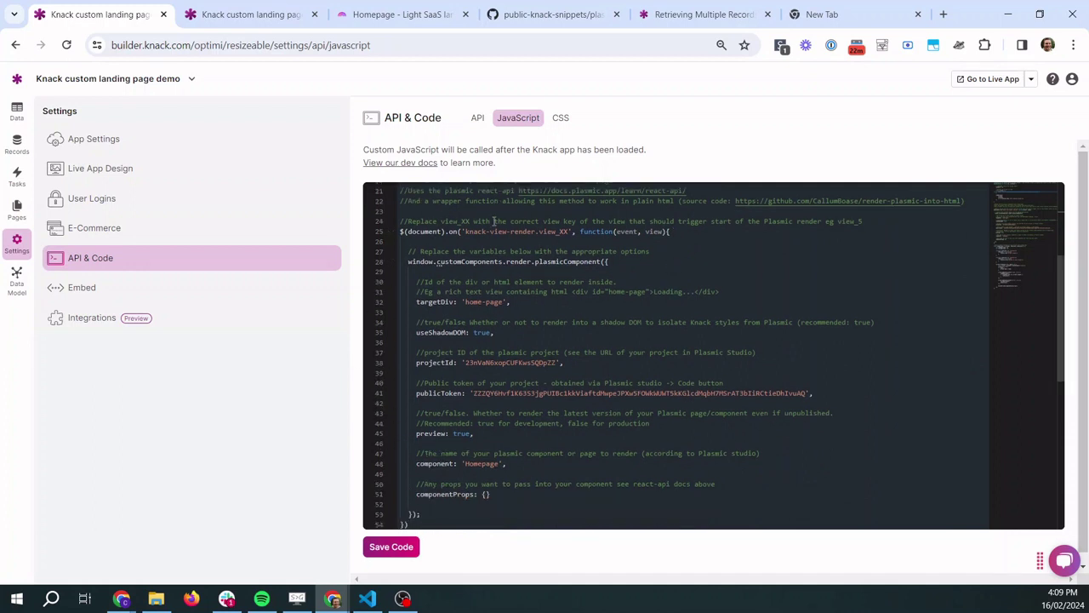
scroll(569, 325, "down", 10)
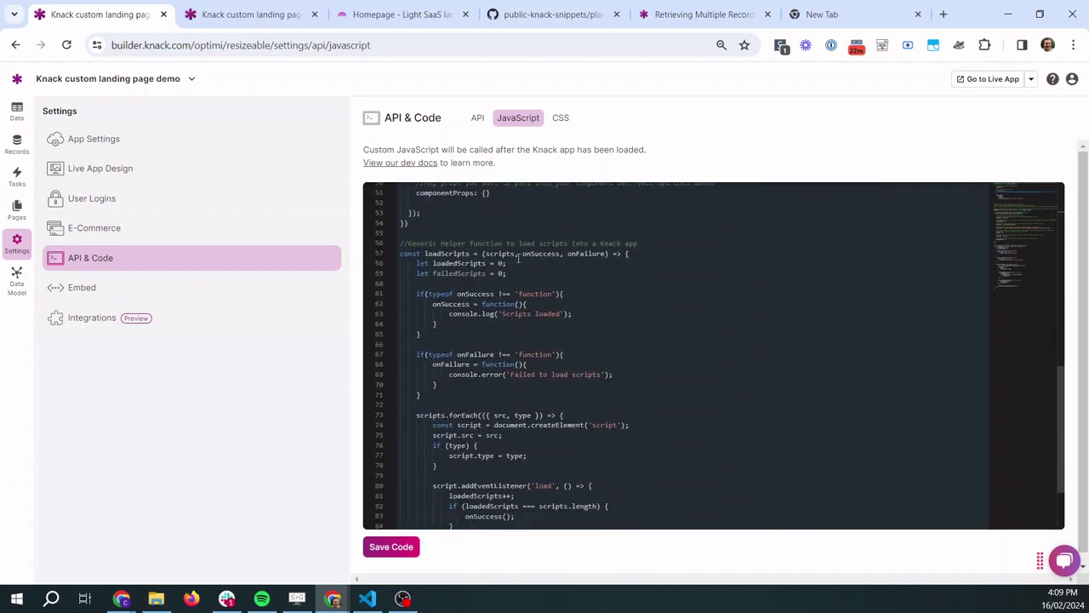
scroll(545, 279, "up", 1)
scroll(554, 287, "down", 1)
scroll(509, 274, "down", 3)
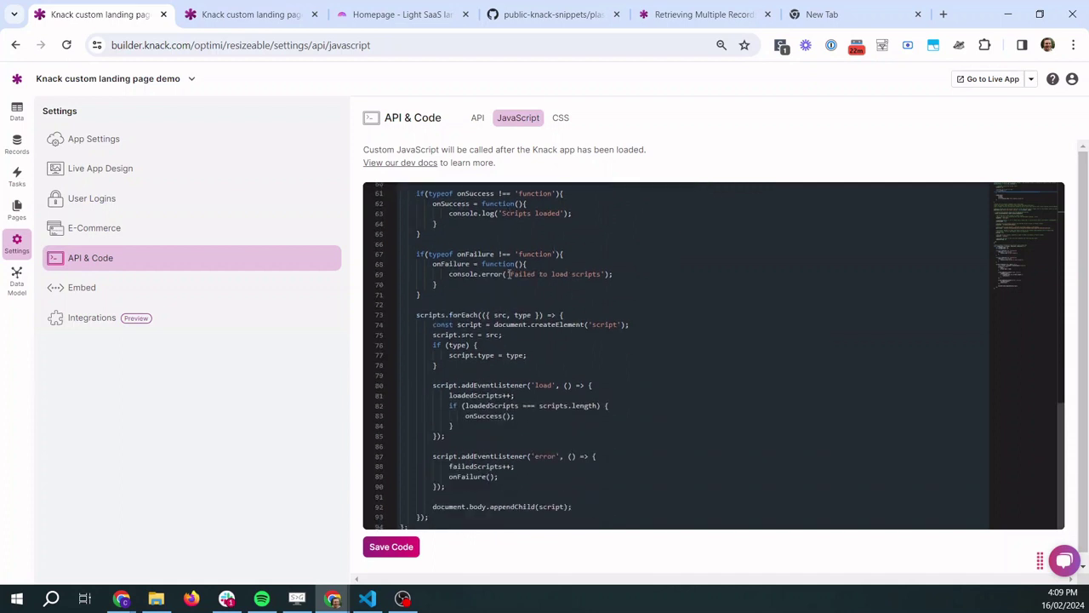
scroll(521, 318, "up", 3)
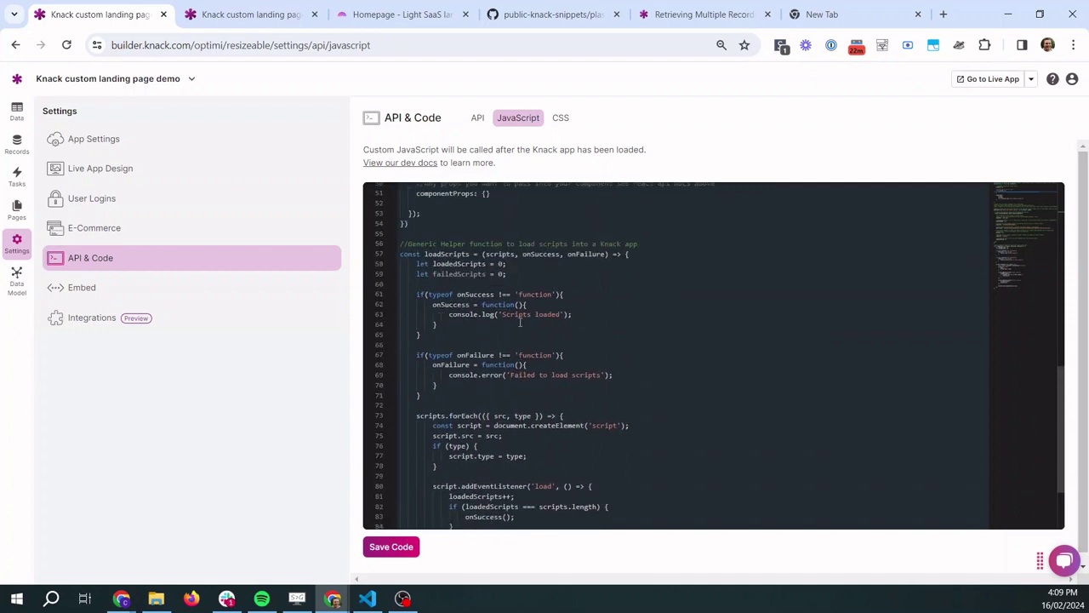
scroll(537, 306, "up", 8)
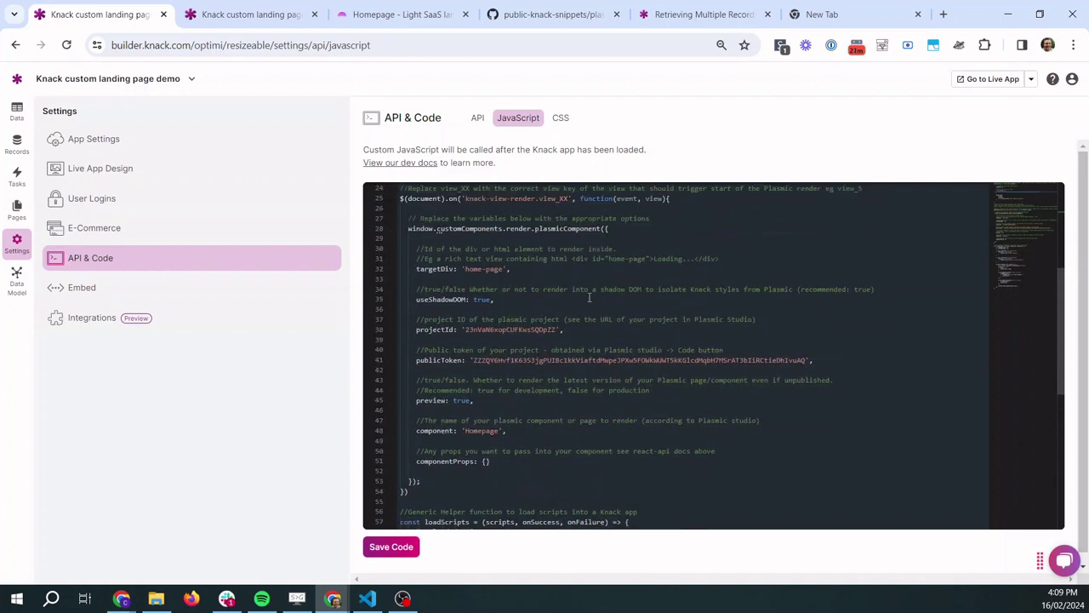
scroll(565, 256, "up", 2)
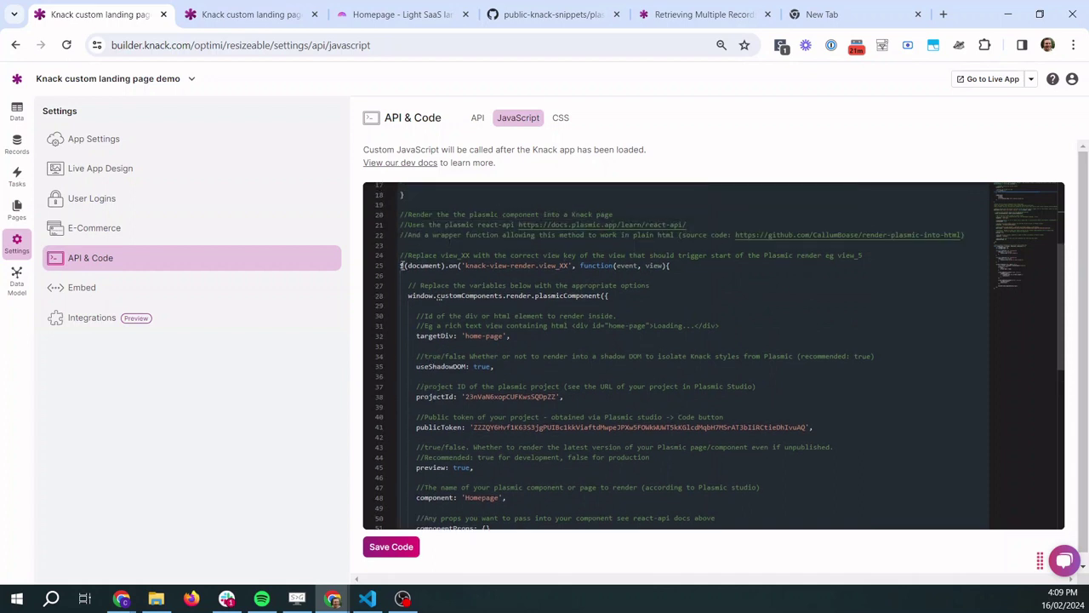
left_click_drag(401, 266, 568, 265)
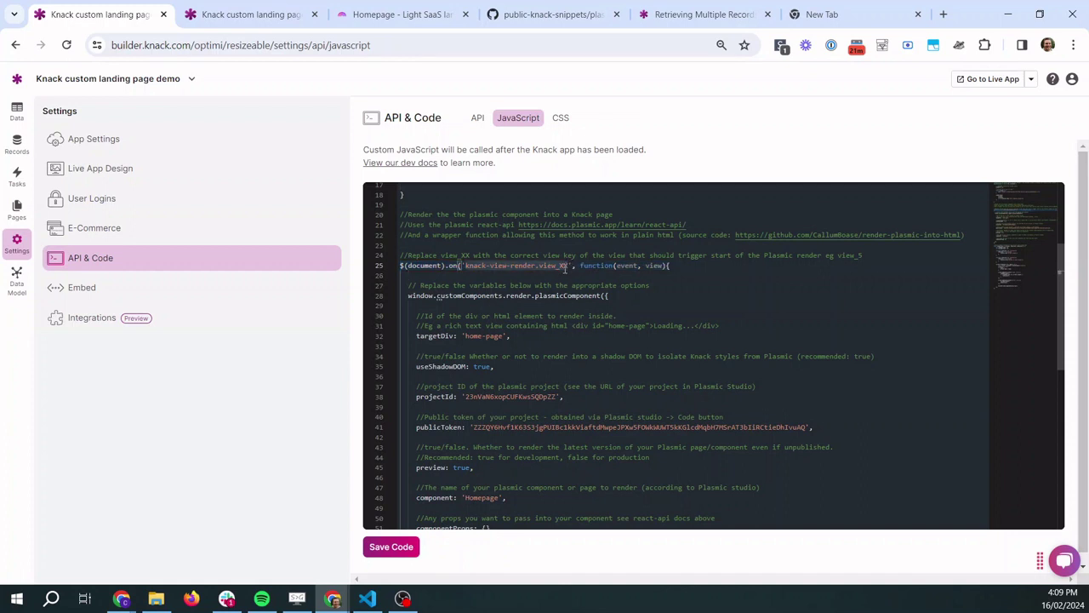
key("Down")
double_click(558, 266)
scroll(581, 319, "down", 1)
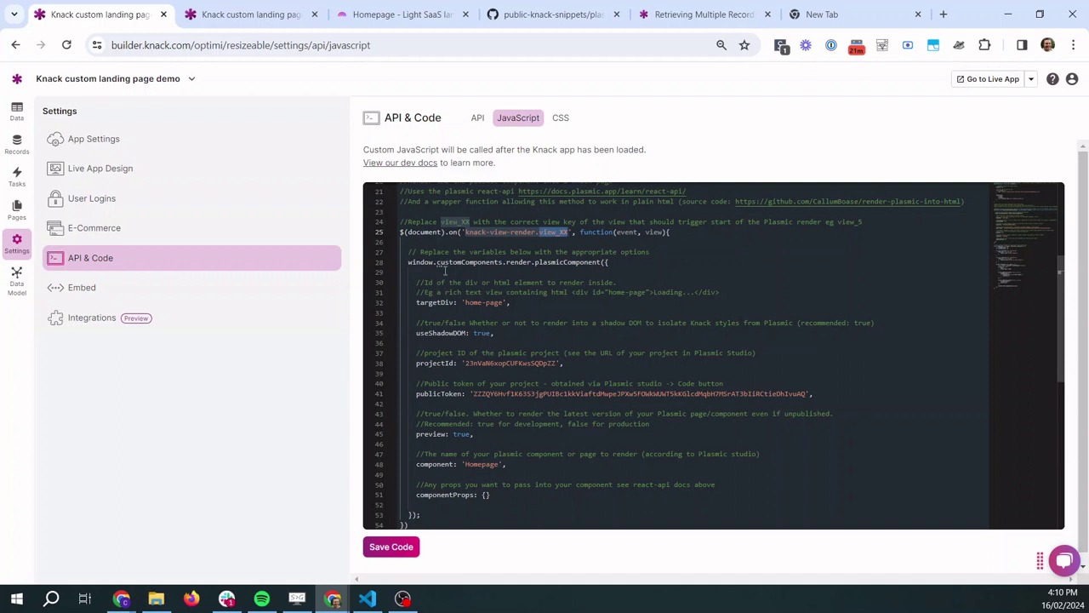
scroll(607, 340, "up", 2)
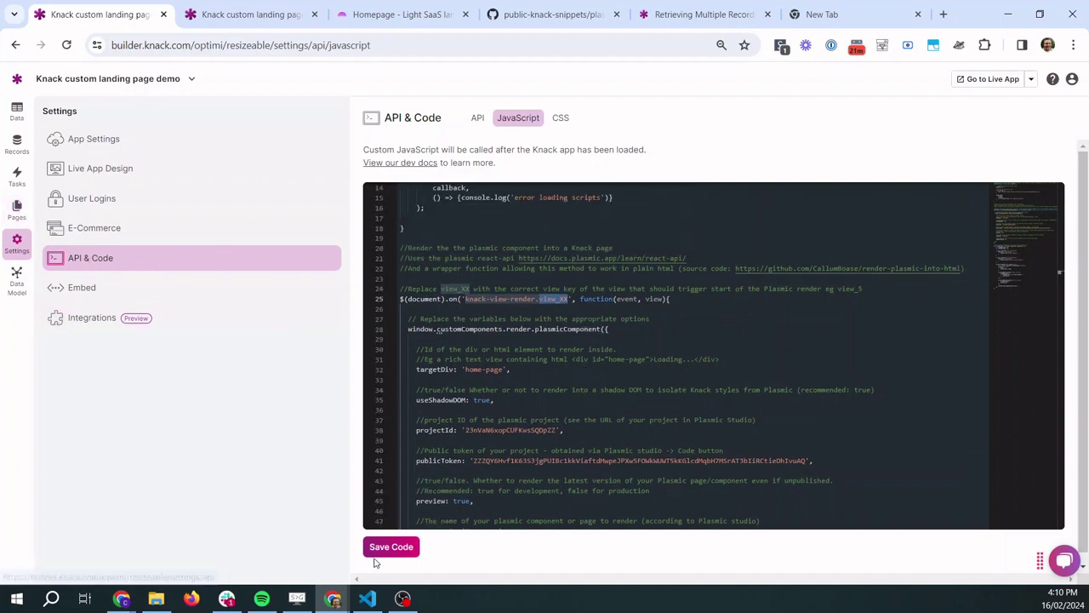
Save the custom JavaScript and open the Home page's Rich Text view in HTML mode.
left_click(17, 242)
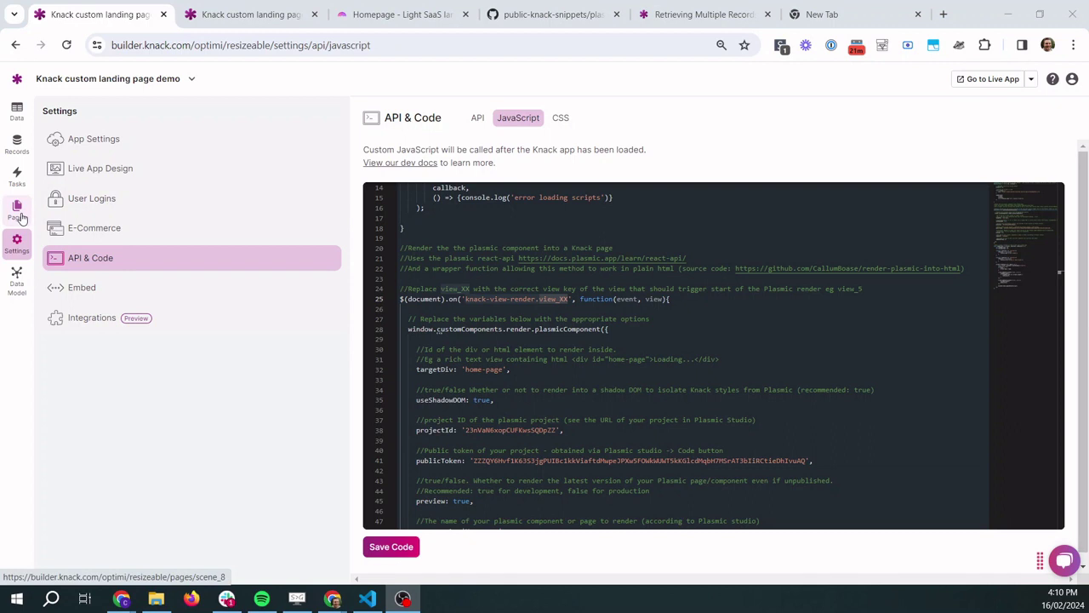
left_click(17, 210)
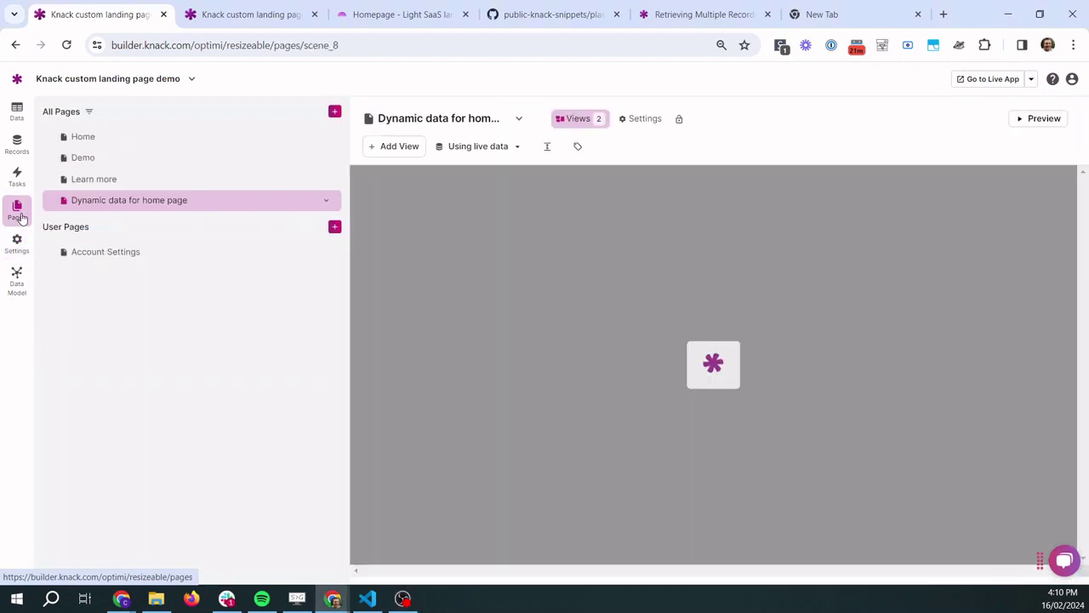
left_click(94, 139)
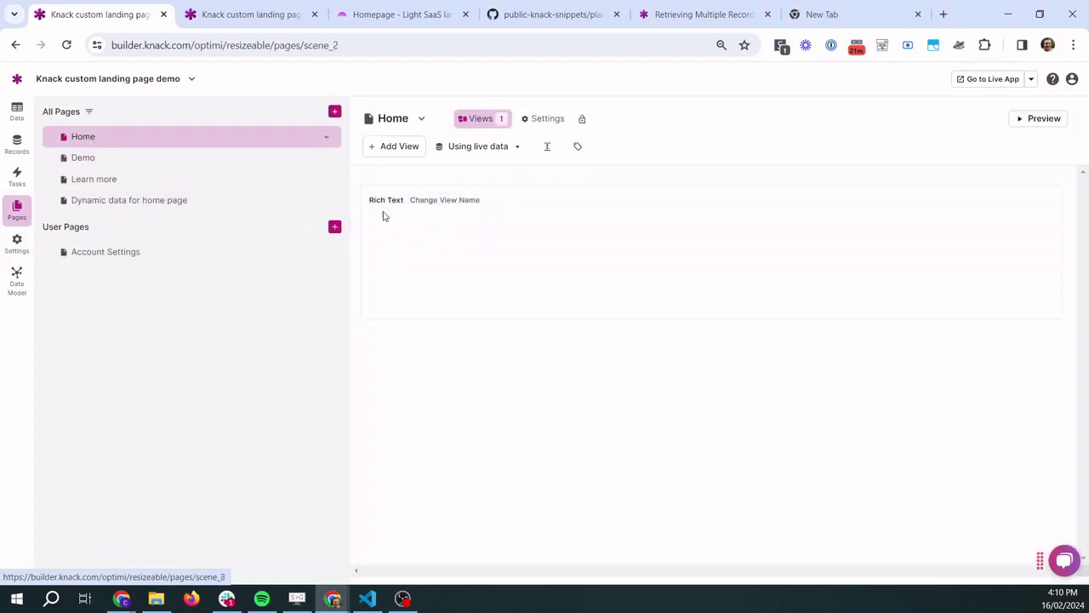
left_click(451, 242)
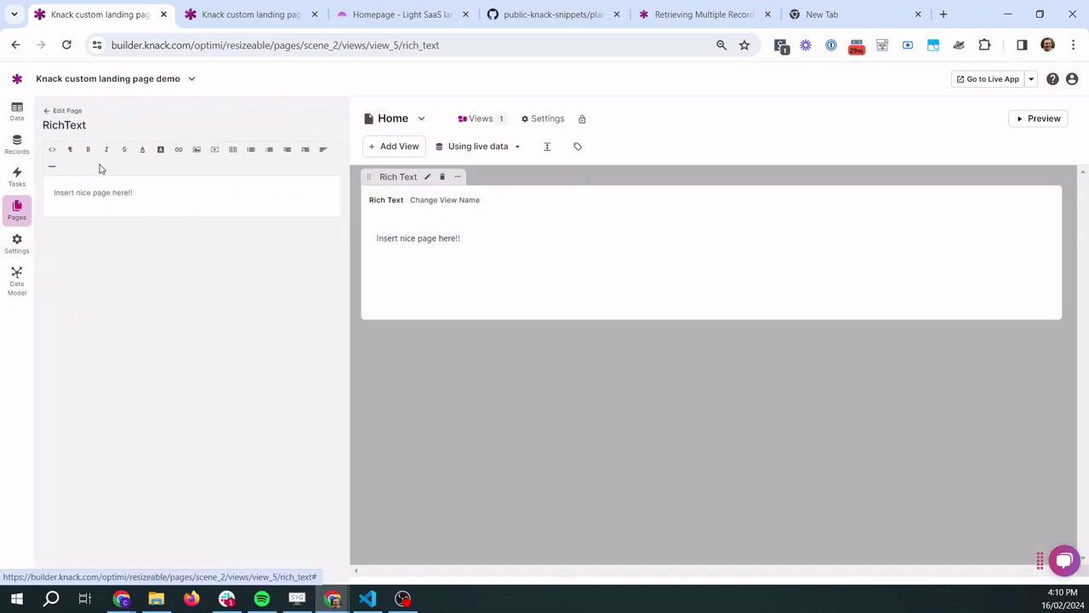
left_click(58, 153)
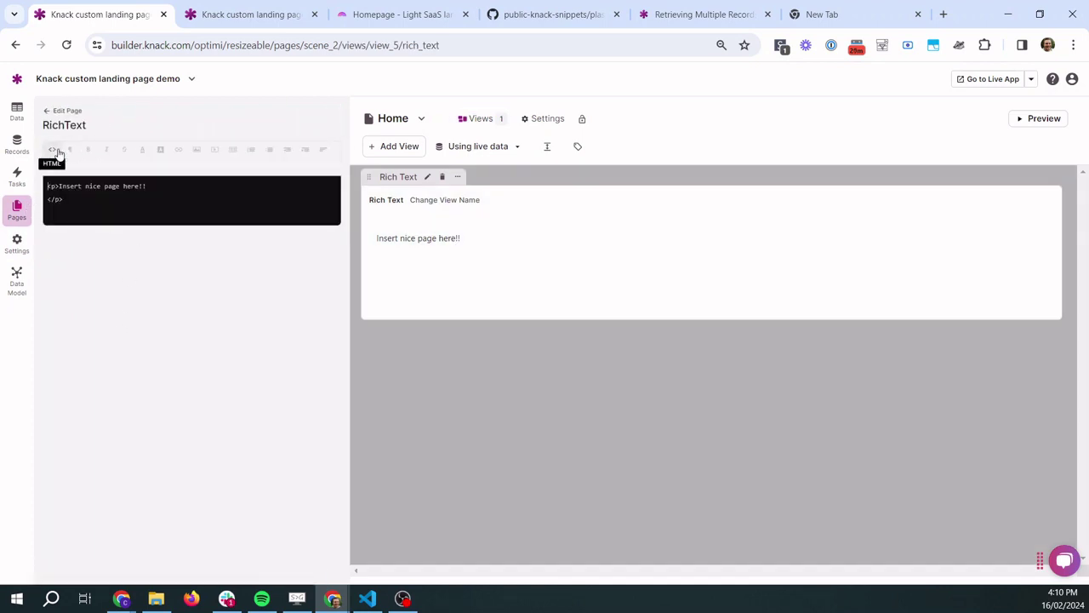
Replace the HTML with a 'home-page' div reading Loading... and save it.
left_click_drag(77, 199, 46, 185)
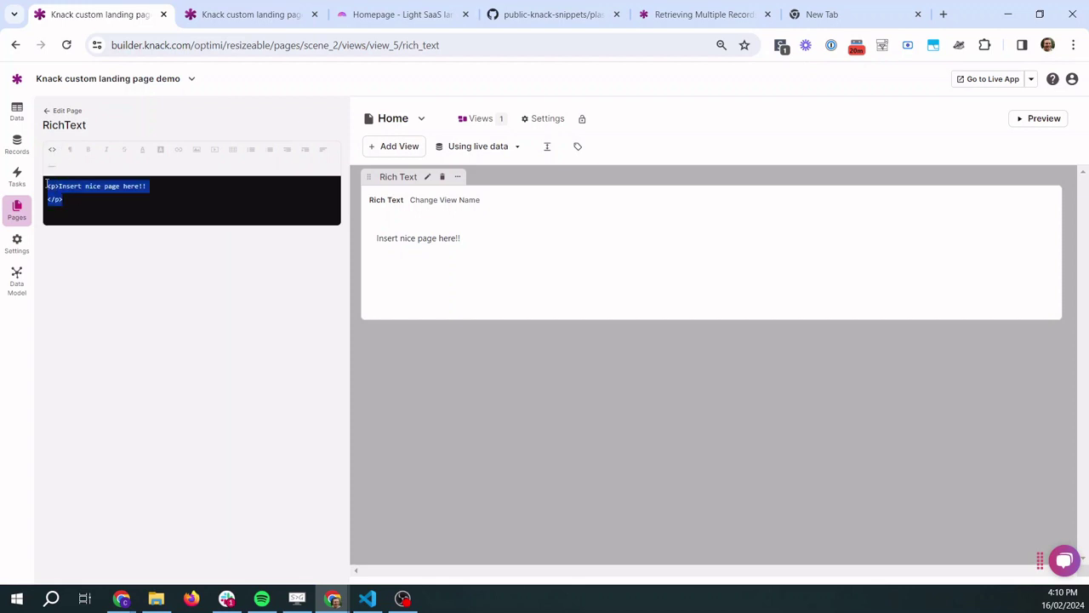
type("<div")
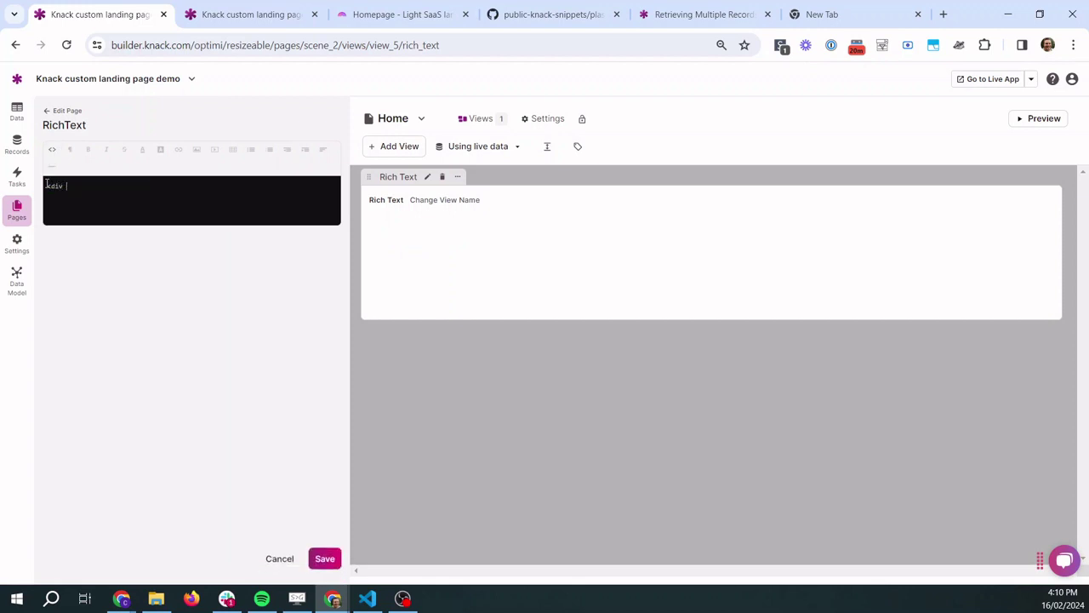
type(" id=\"home")
type("-page\">")
type("</div")
type("Loading...")
left_click_drag(114, 187, 82, 187)
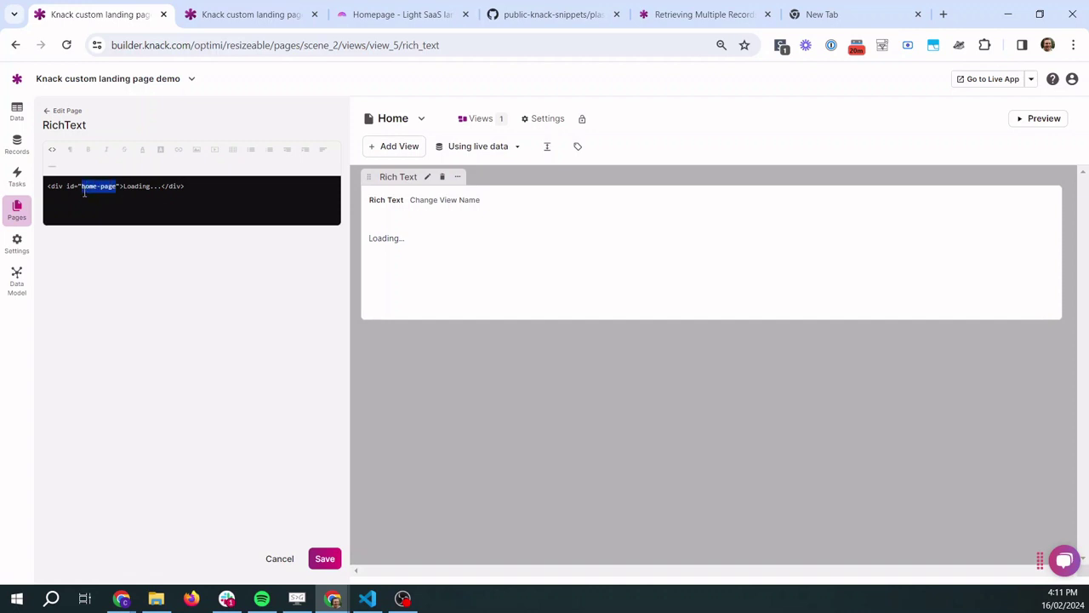
left_click(331, 565)
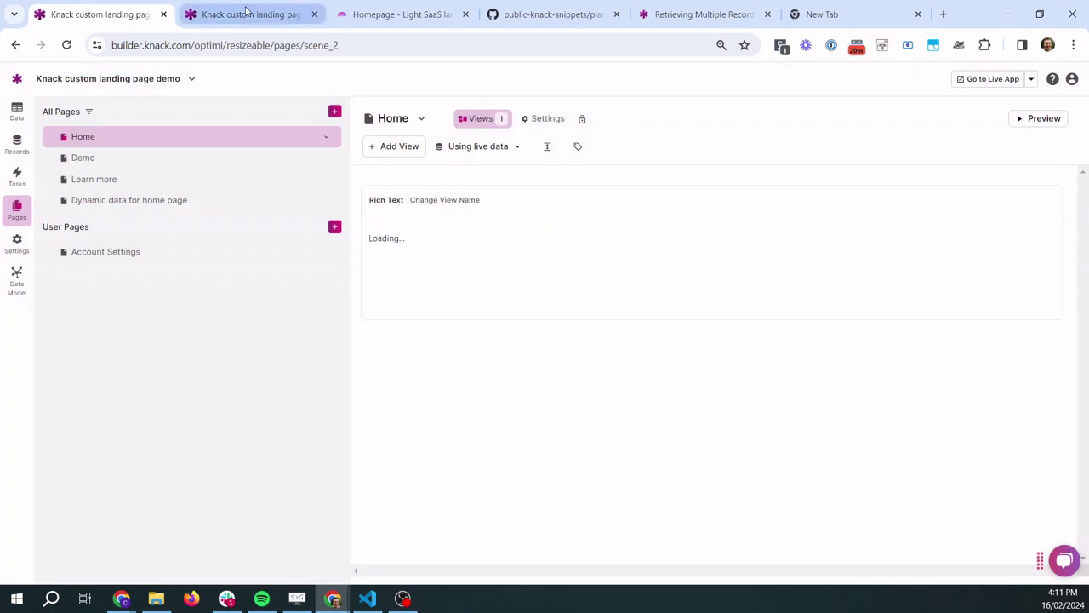
Reload the live app and confirm the Home page shows just the Loading... placeholder.
left_click(247, 11)
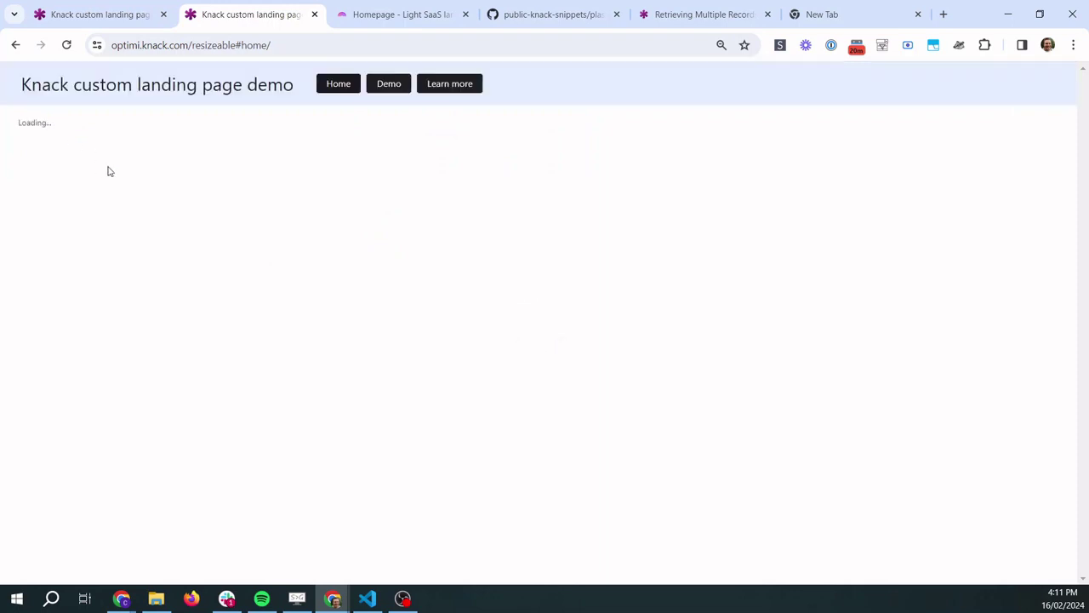
left_click_drag(73, 122, 17, 126)
Back in the builder's custom JavaScript, locate the view_XX key on line 25.
left_click(121, 4)
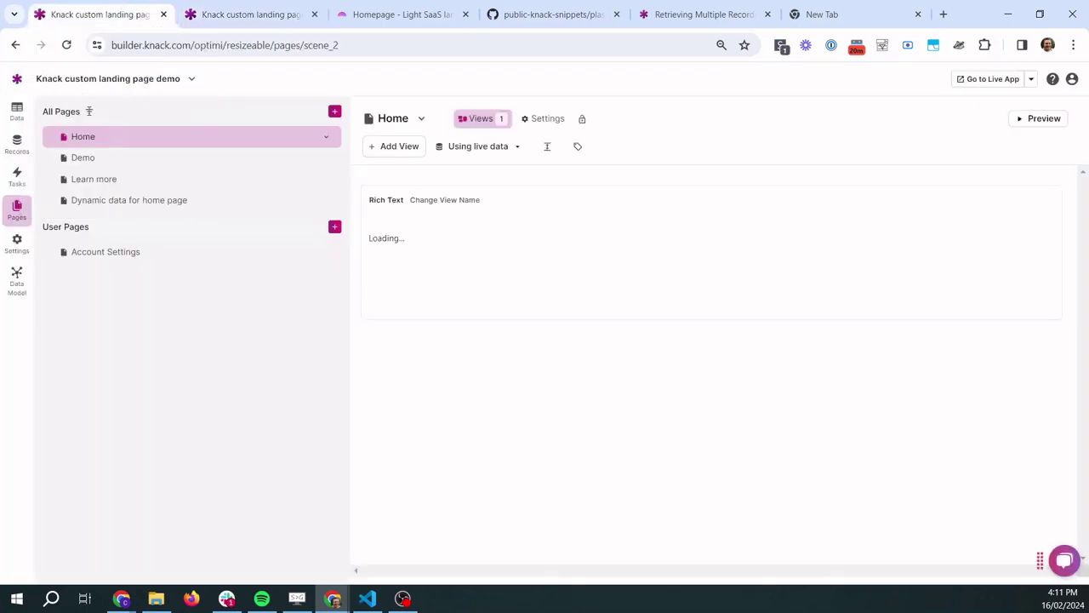
left_click(17, 242)
scroll(585, 301, "up", 2)
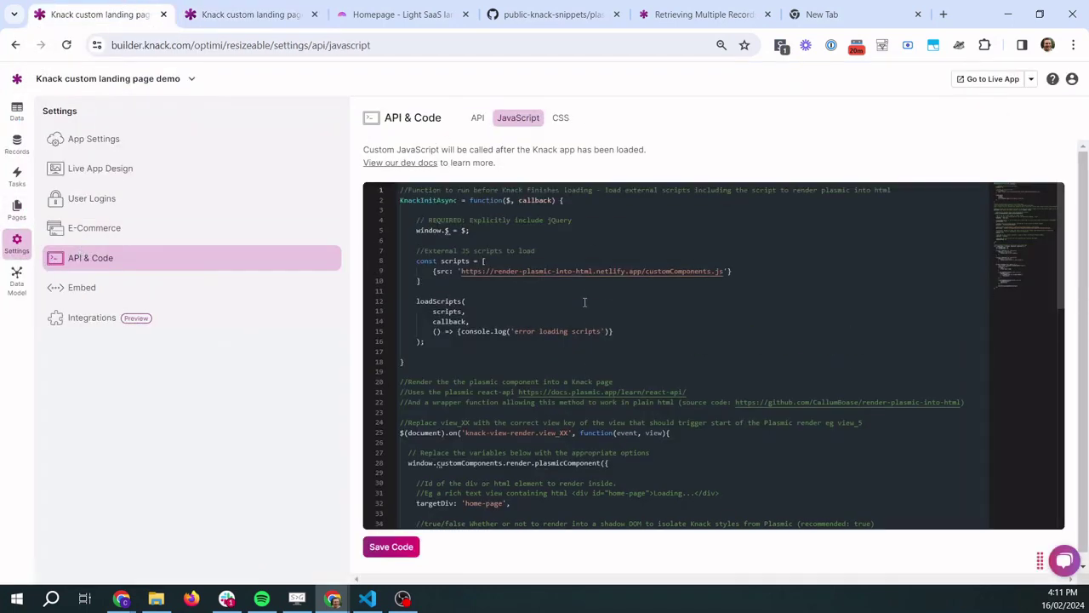
scroll(585, 301, "down", 4)
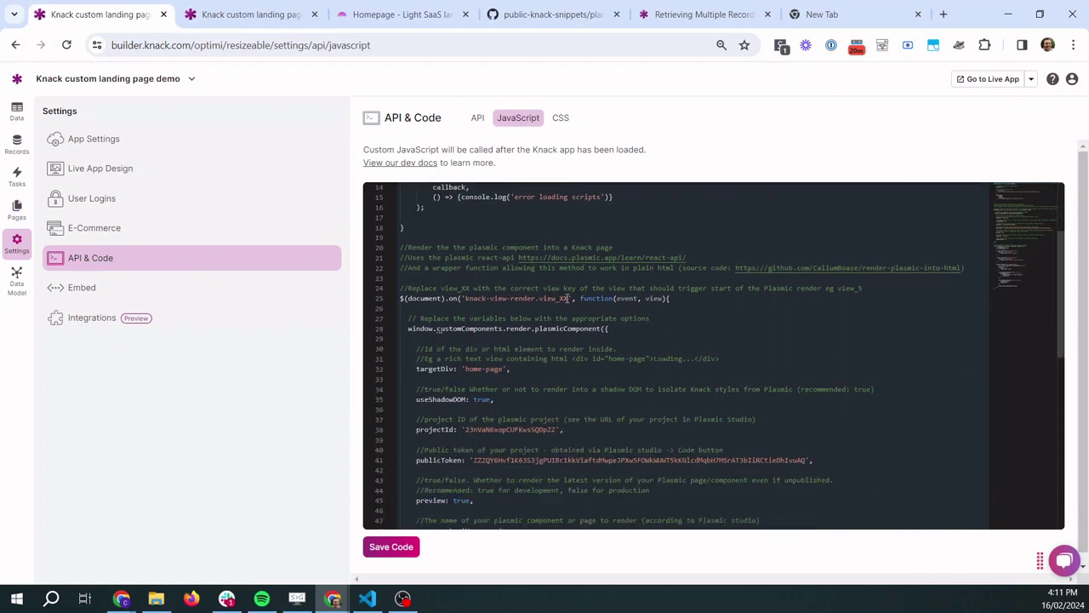
left_click_drag(568, 298, 465, 297)
Read the Home rich text view's key, view_5, from the address and return to the JavaScript.
left_click(17, 209)
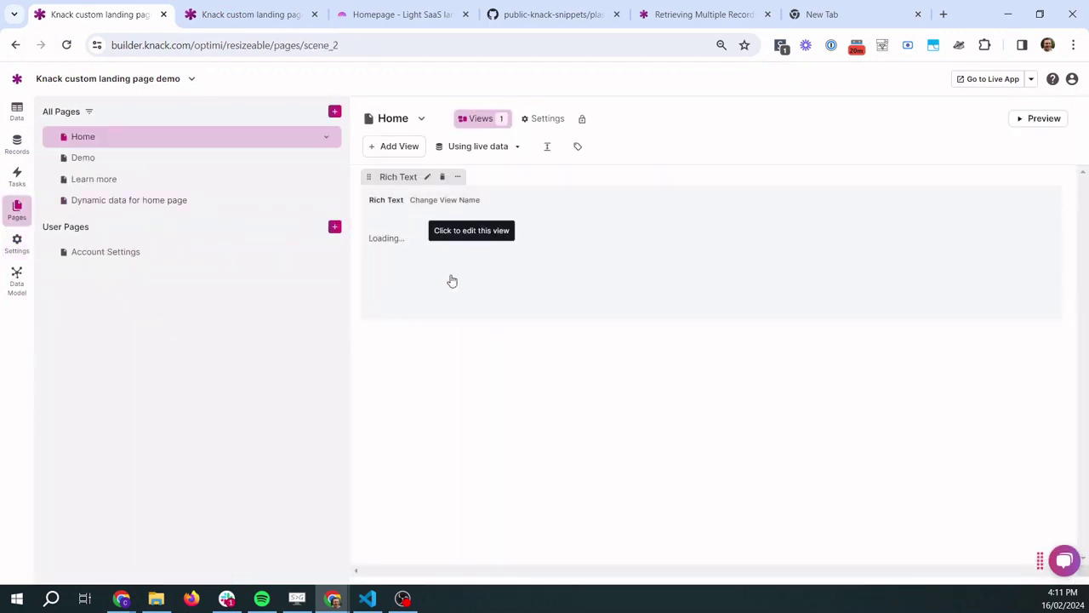
left_click(452, 280)
left_click_drag(400, 45, 369, 45)
key("ctrl+c")
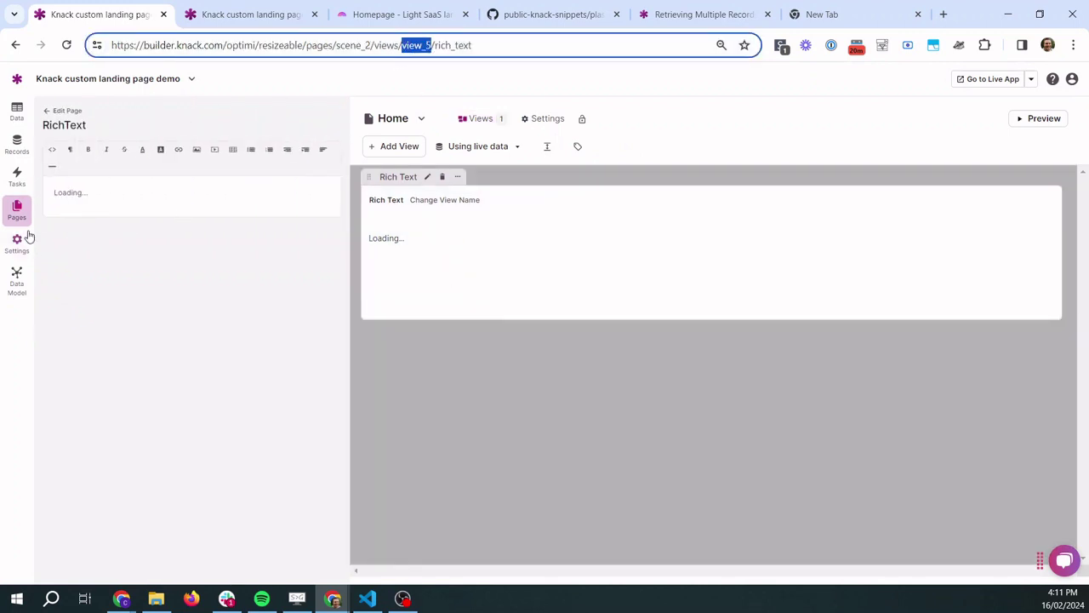
left_click(17, 240)
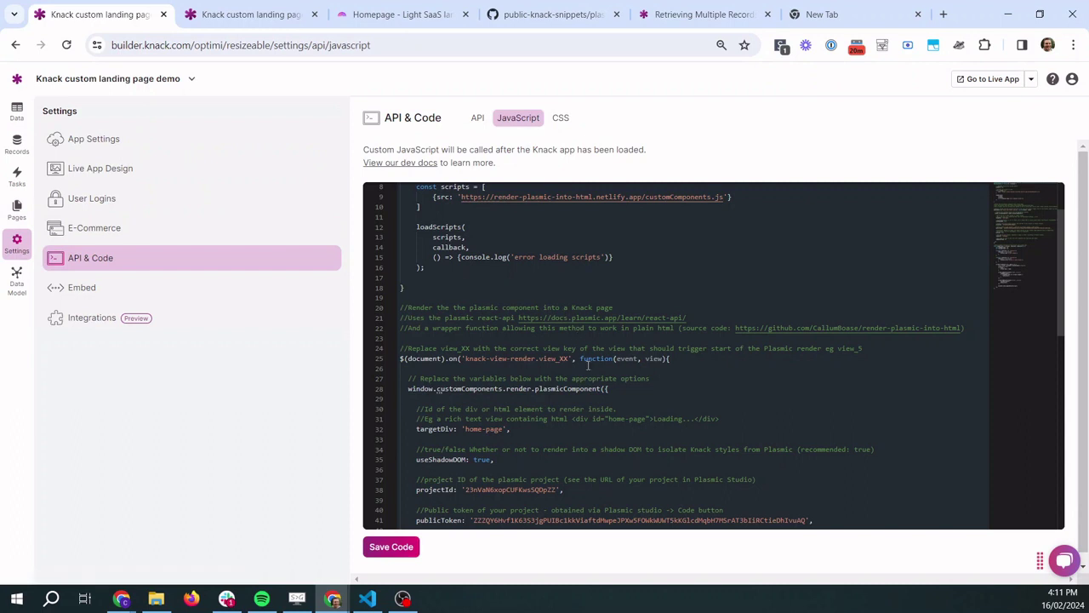
left_click_drag(568, 358, 542, 364)
double_click(542, 358)
key("ctrl+v")
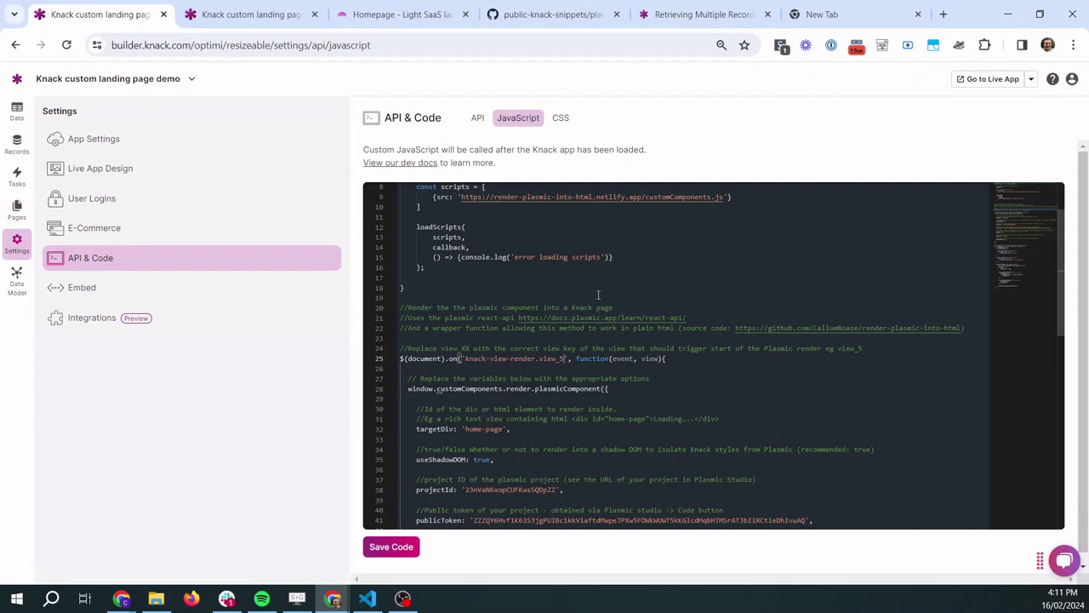
scroll(598, 295, "down", 3)
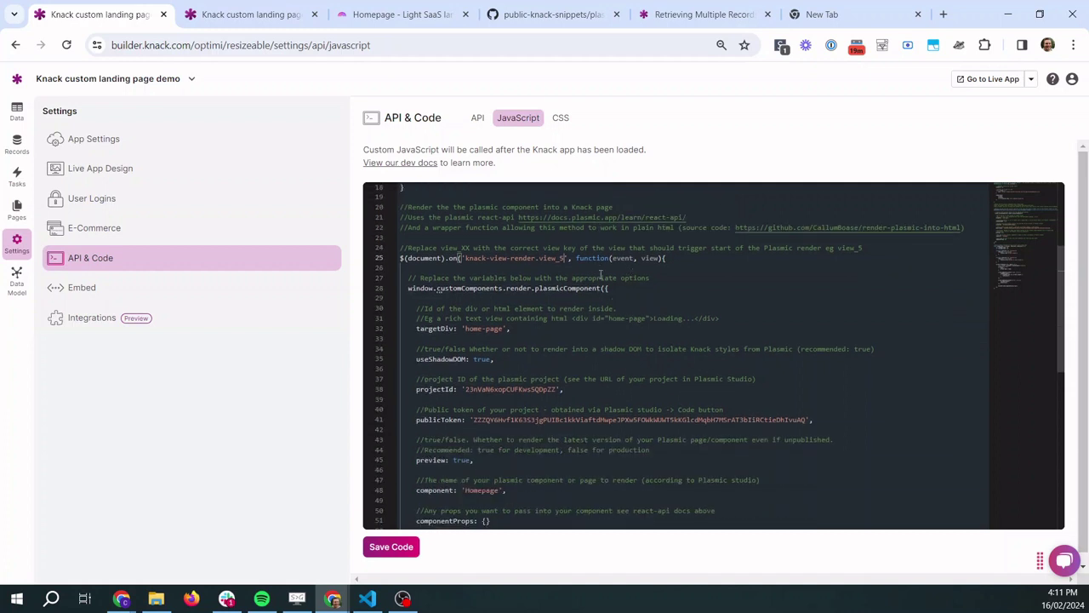
left_click_drag(504, 329, 464, 328)
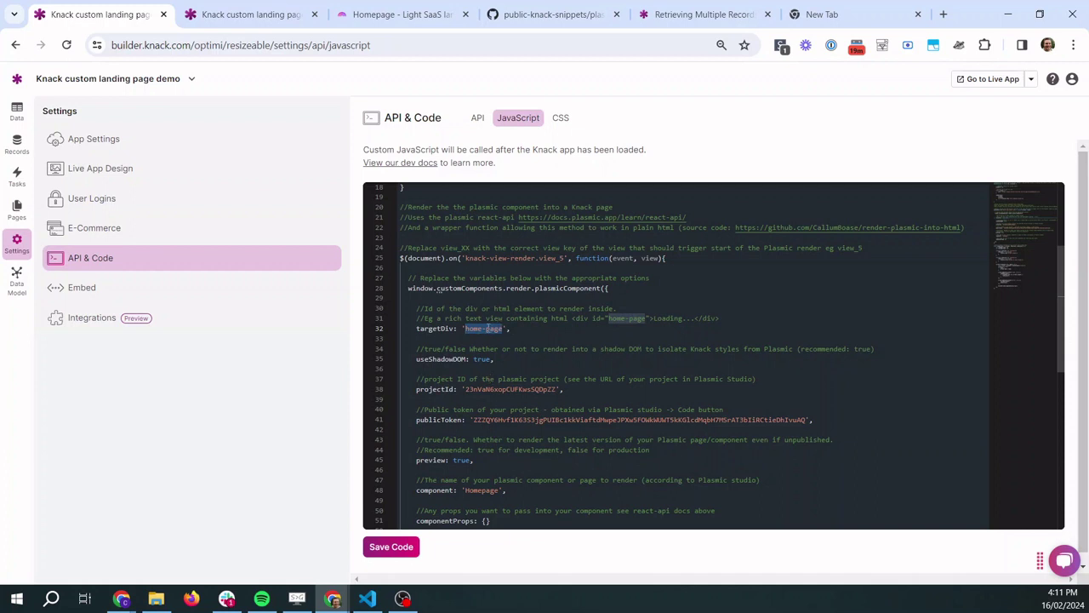
scroll(502, 307, "down", 2)
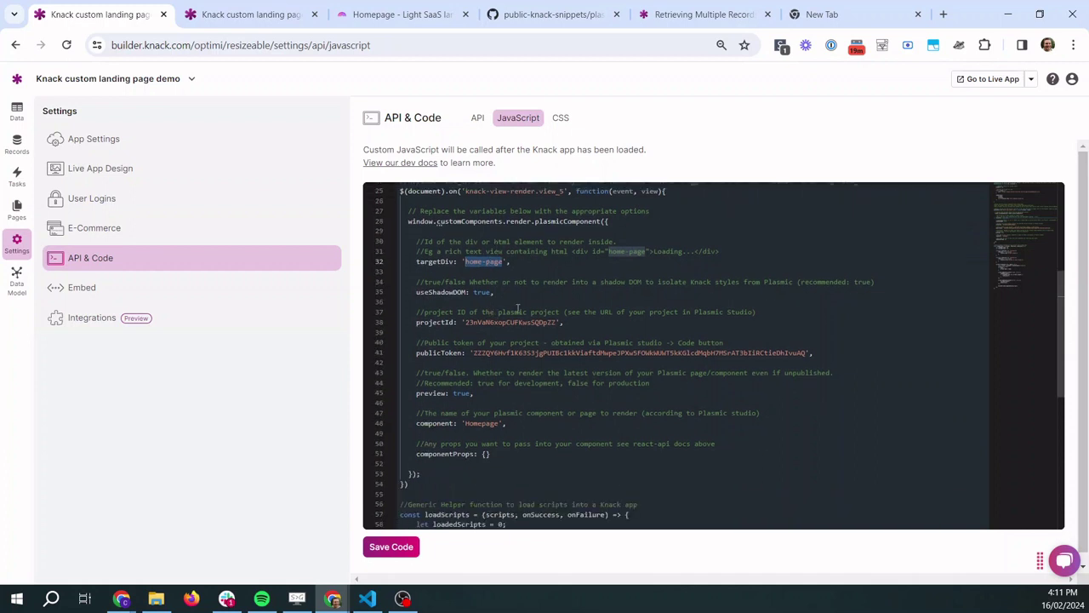
double_click(481, 292)
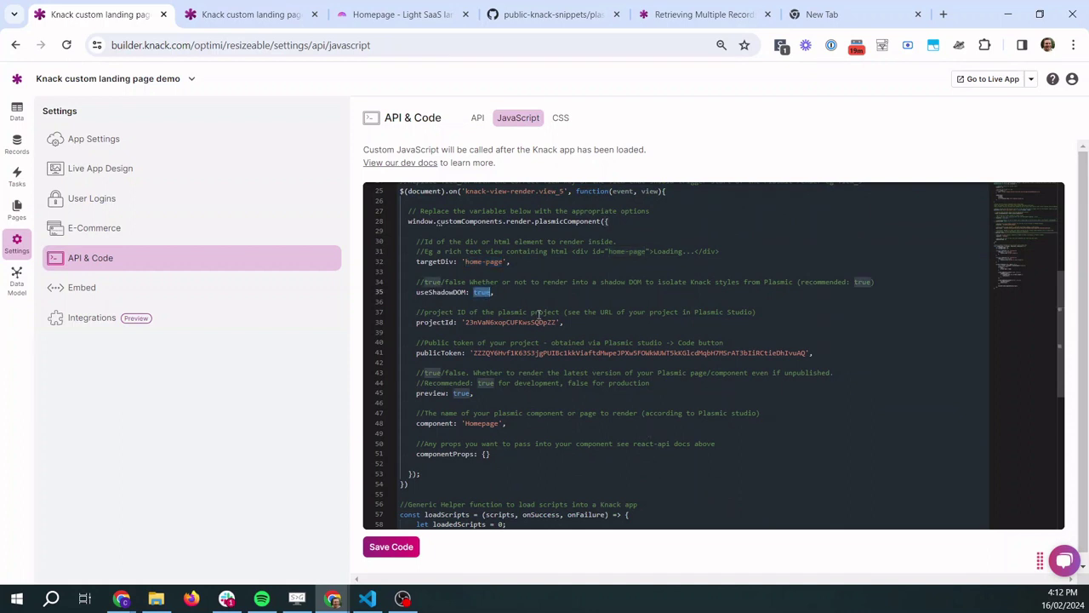
left_click_drag(528, 292, 413, 292)
double_click(508, 322)
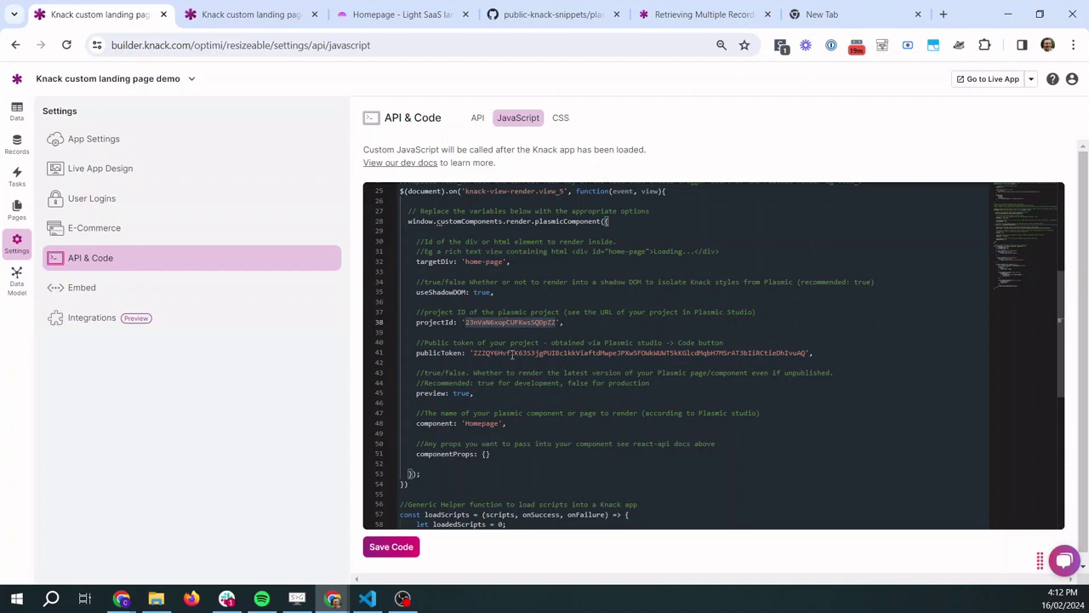
double_click(511, 355)
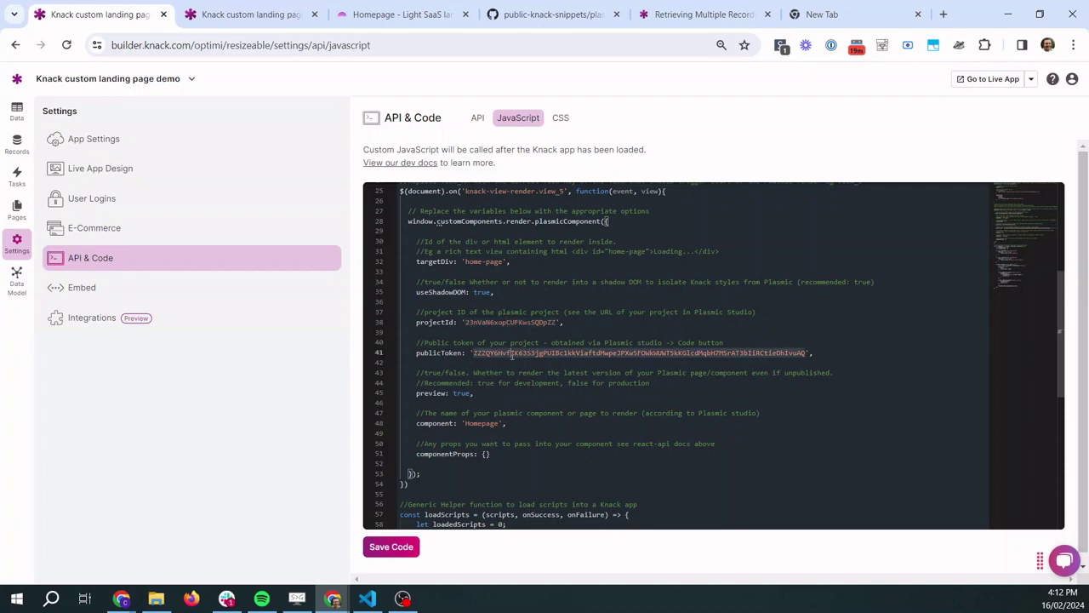
Copy the project ID from the Plasmic address and paste it over the script's projectId value.
left_click(380, 12)
left_click(365, 85)
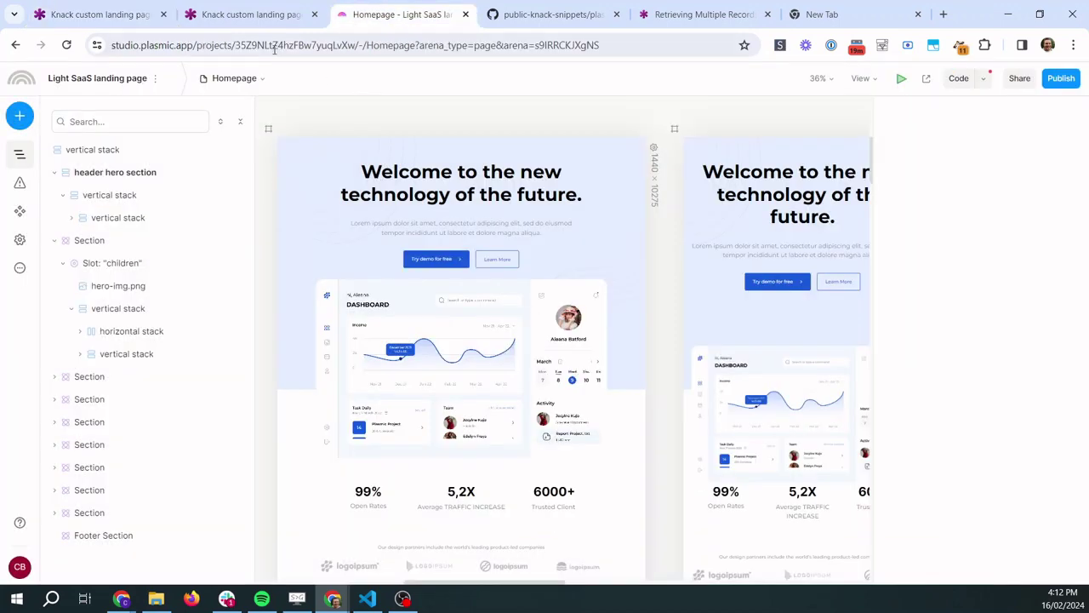
double_click(304, 47)
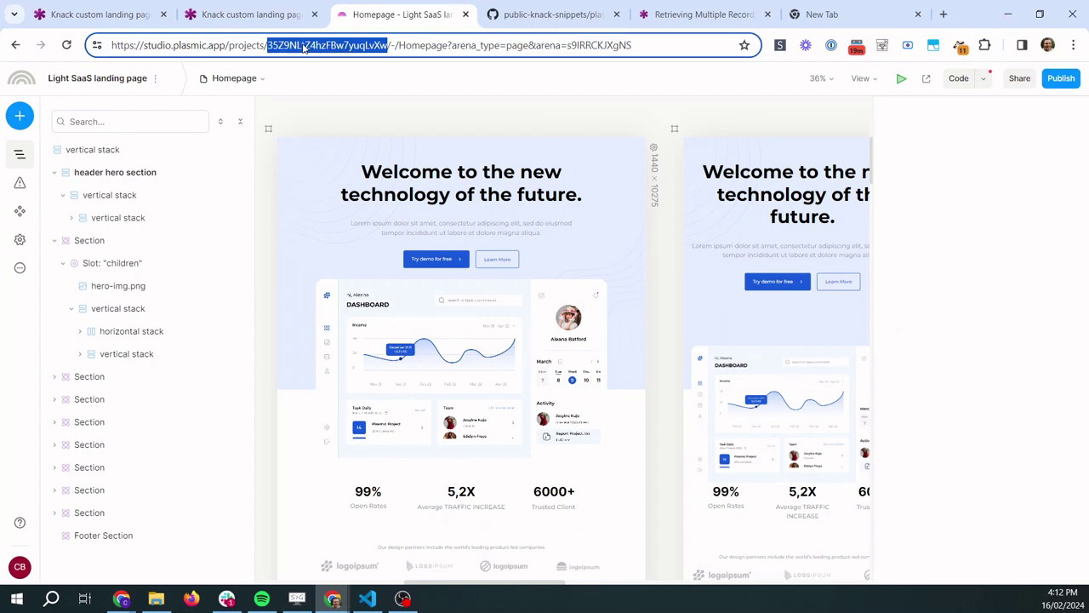
left_click(98, 14)
double_click(522, 322)
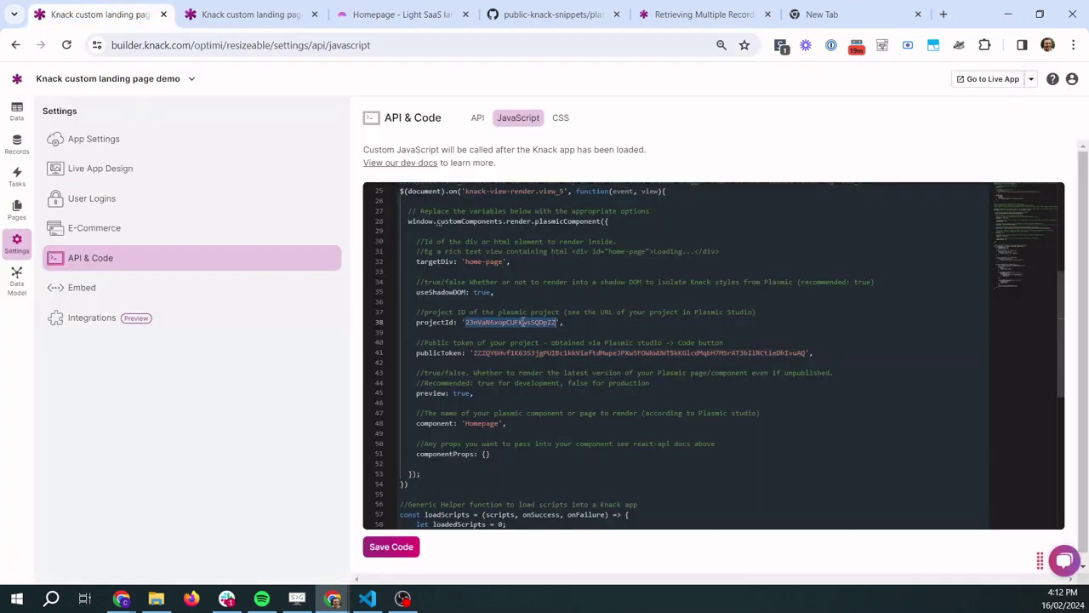
type("35Z9NLtZ4hzFbw7yuqLvXw")
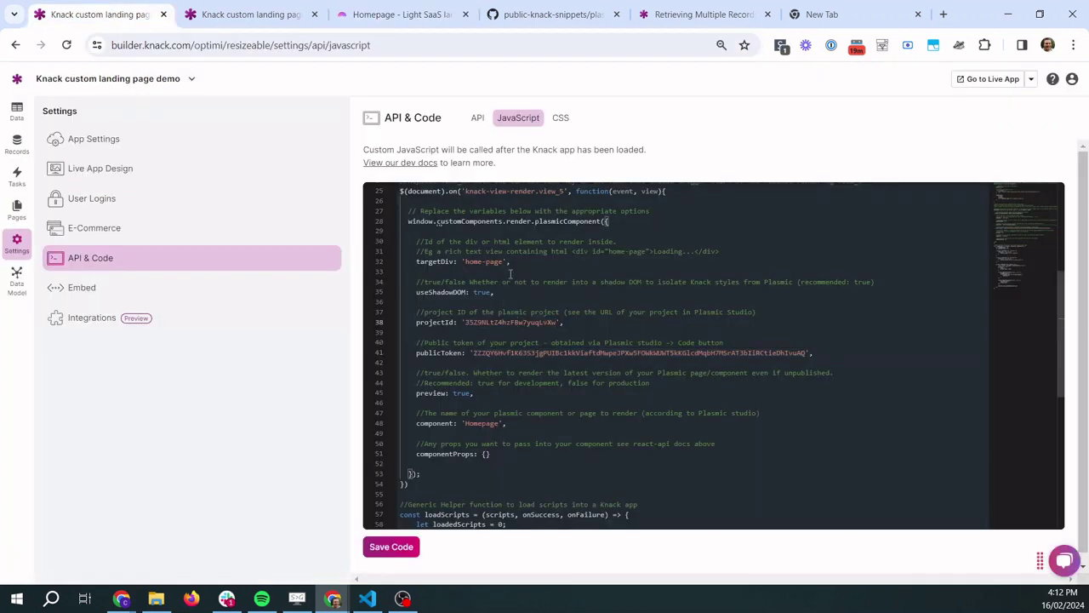
Copy the public API token from Plasmic's Code panel and paste it over publicToken.
left_click(384, 10)
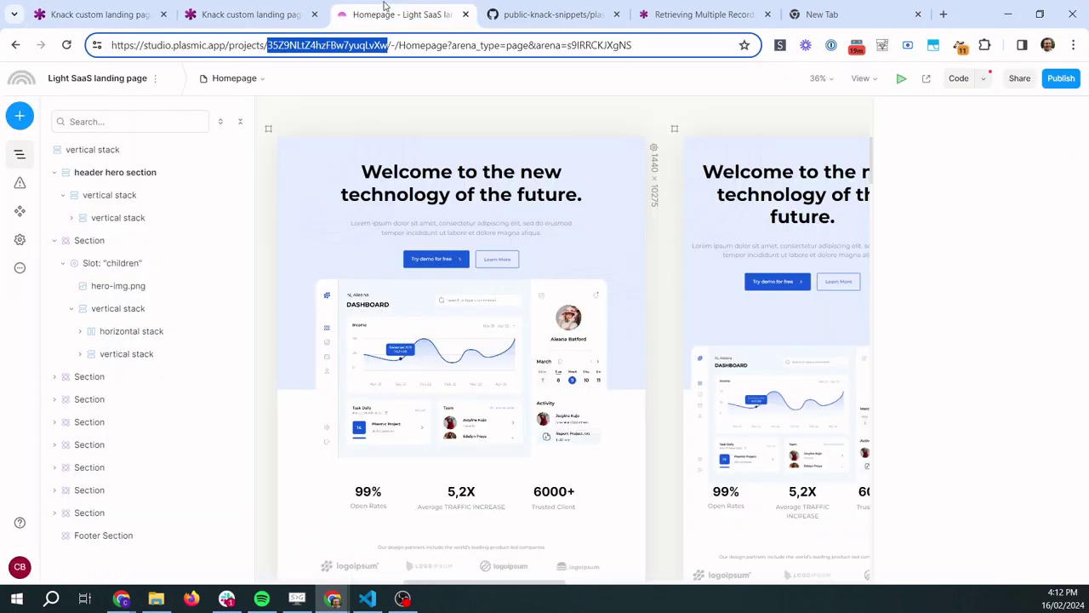
left_click(958, 78)
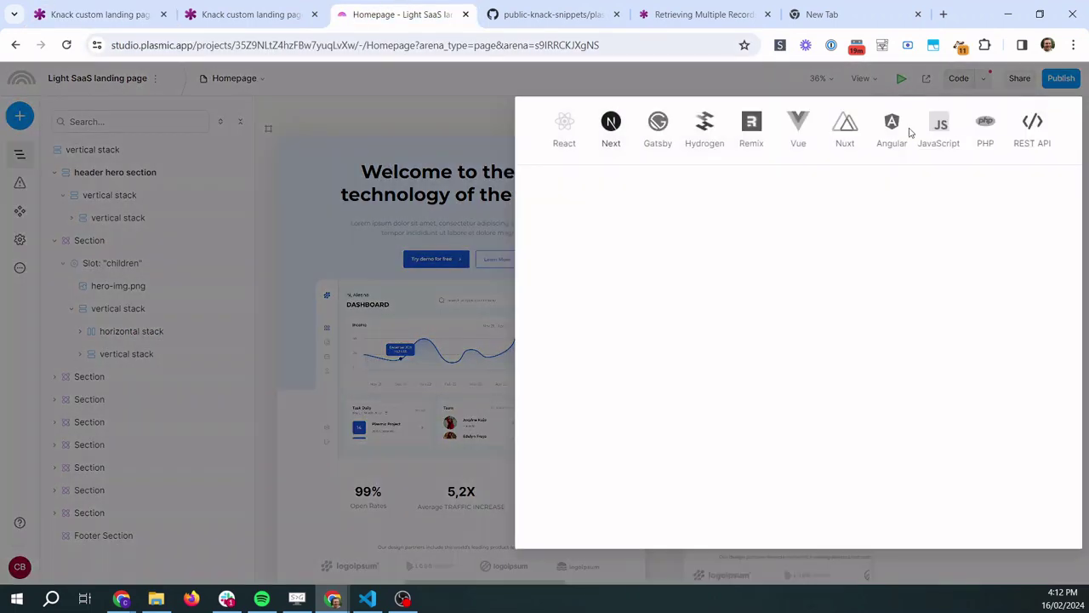
left_click(1030, 190)
left_click(145, 11)
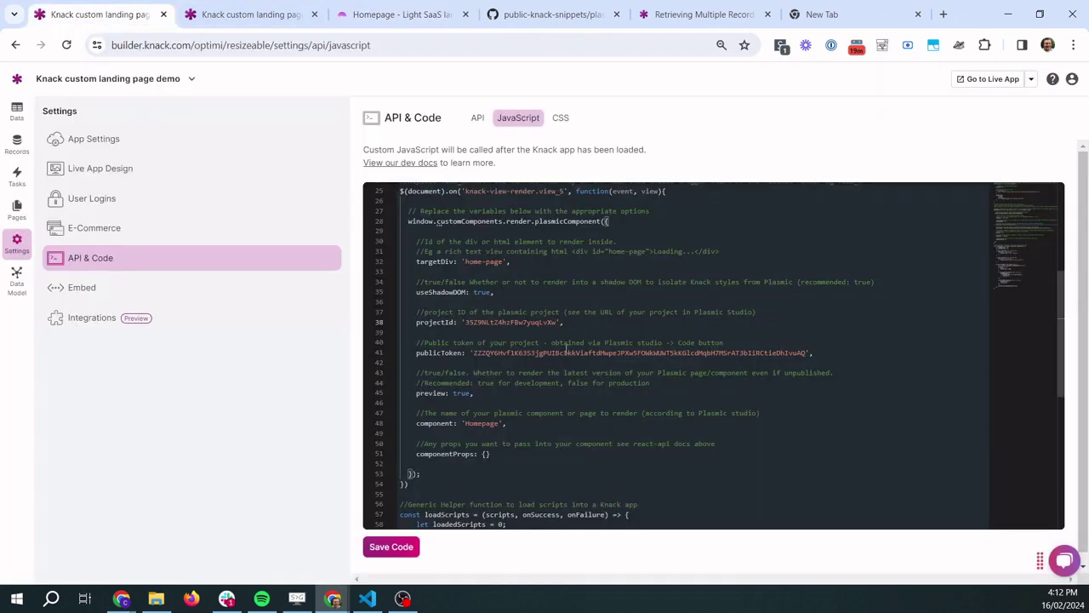
double_click(571, 352)
key("ctrl+v")
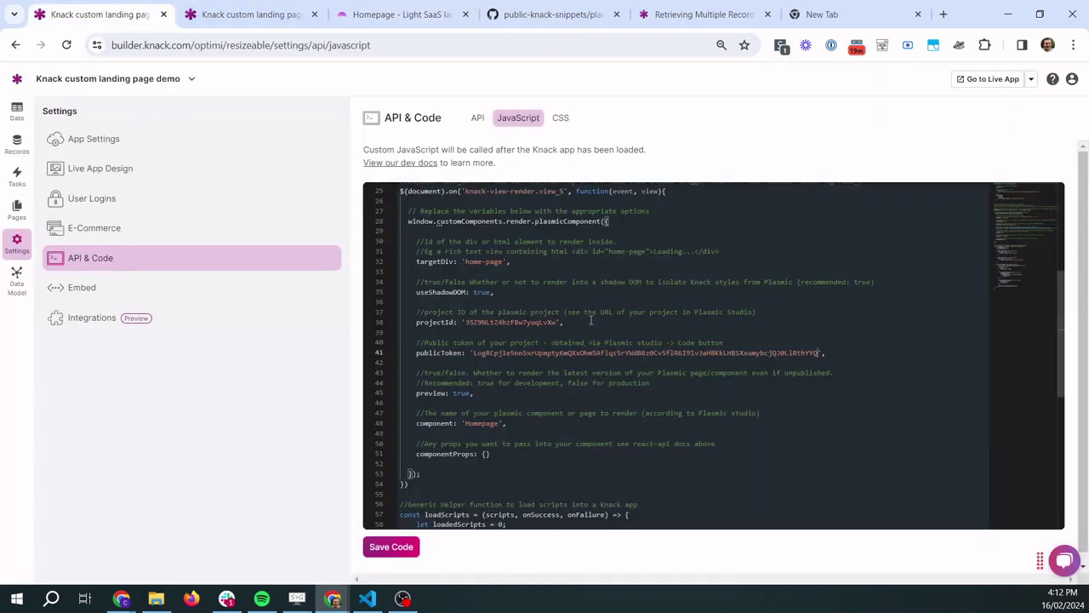
Check the preview: true setting and confirm the component name 'Homepage' matches the Plasmic page.
scroll(567, 295, "down", 2)
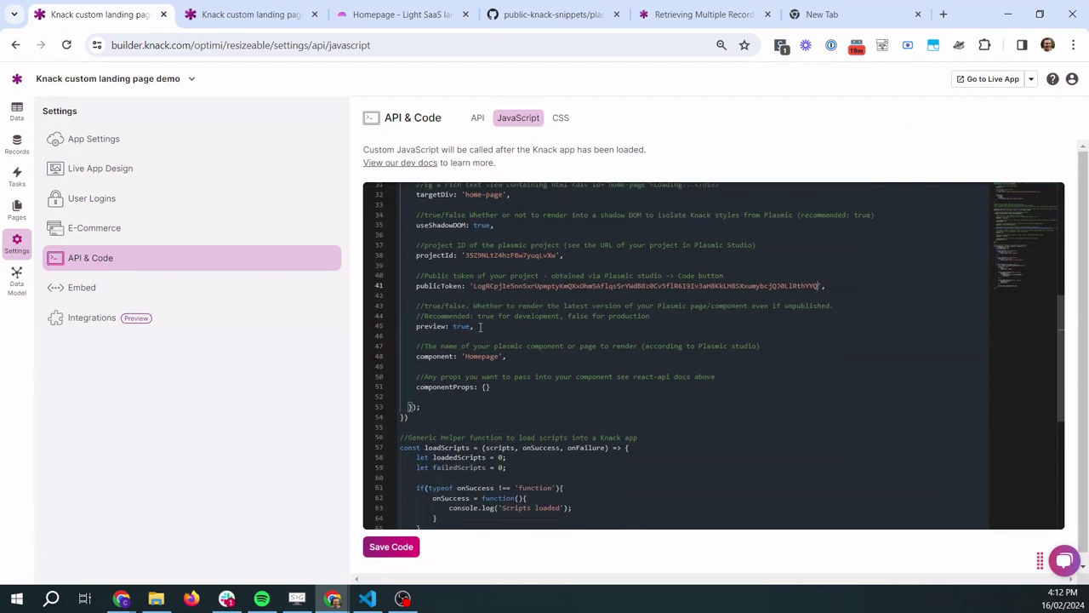
left_click_drag(481, 326, 416, 325)
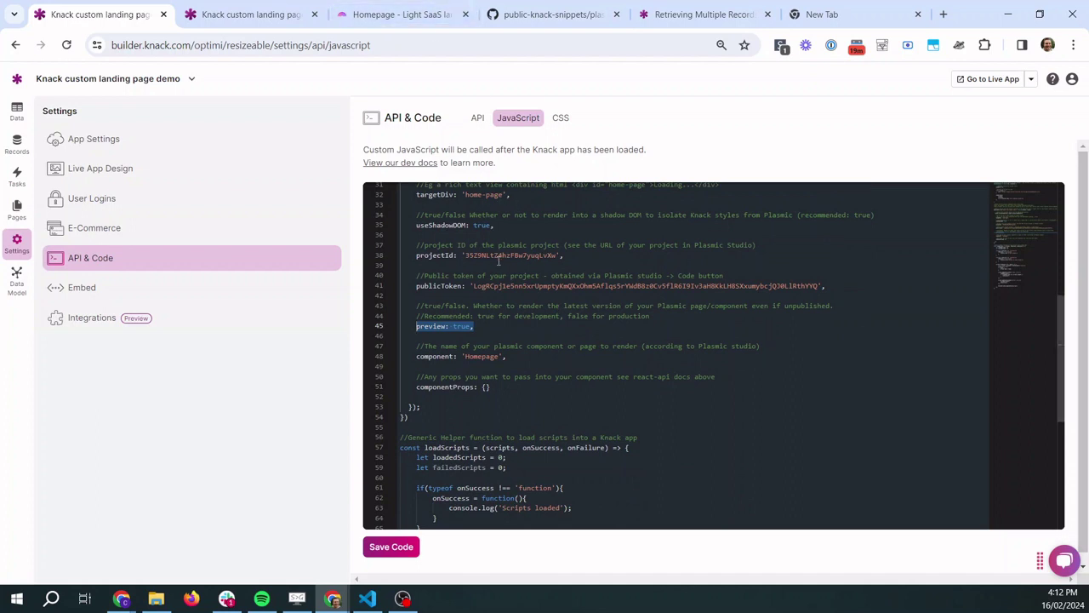
double_click(482, 357)
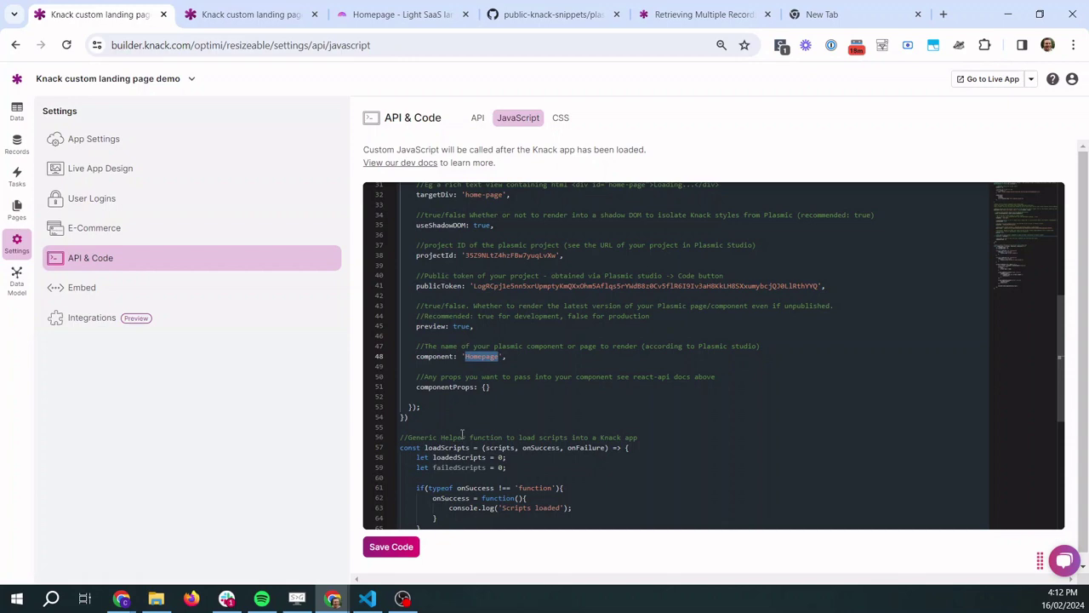
left_click(396, 7)
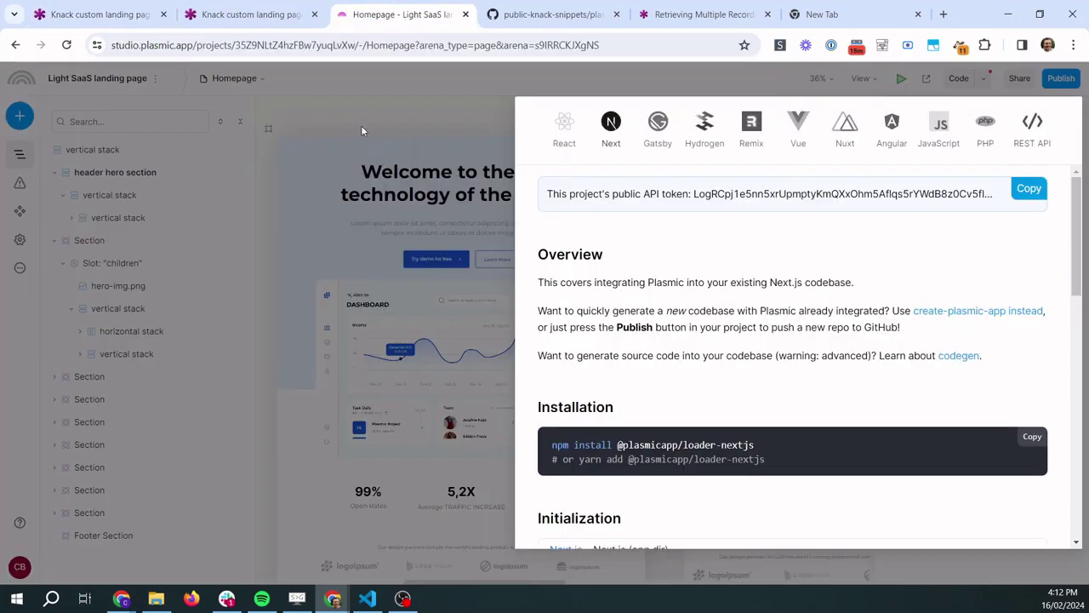
left_click(353, 123)
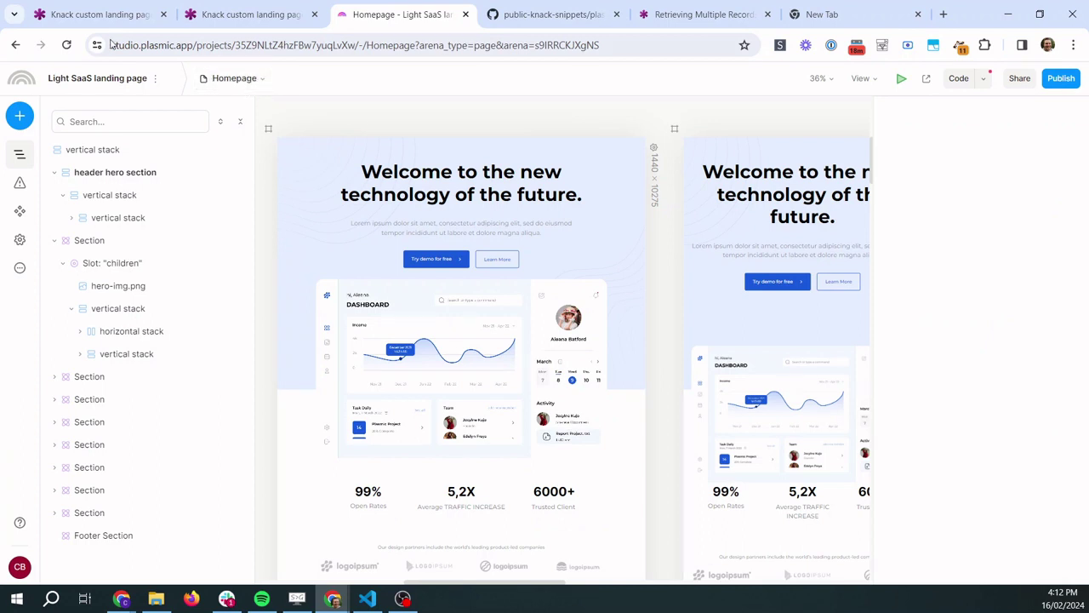
left_click(80, 20)
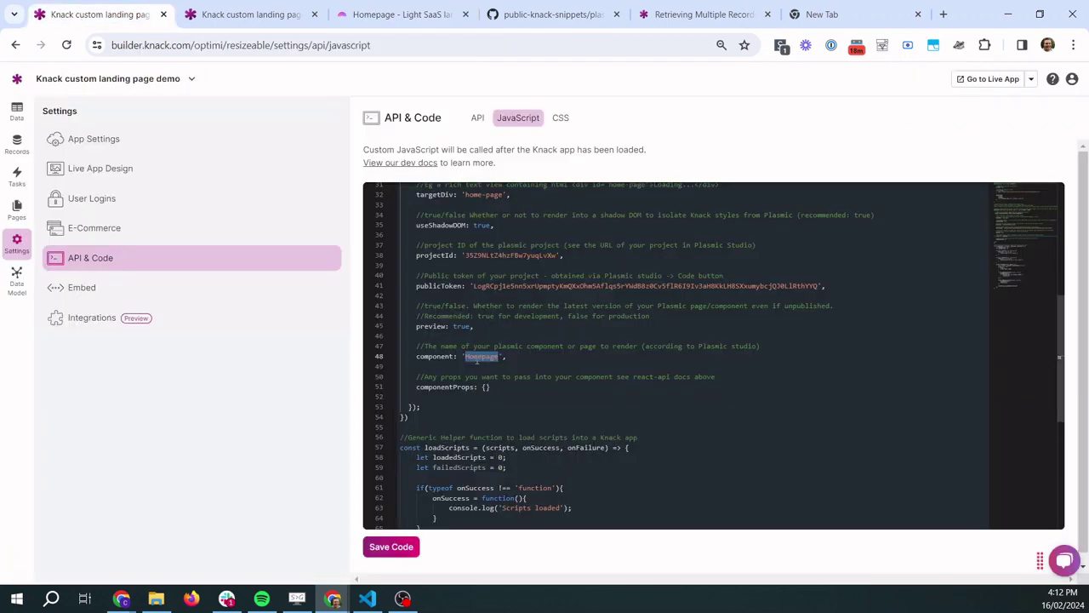
Save the custom JavaScript and view the live app rendering the 'Welcome to the new technology of the future.' hero.
scroll(480, 339, "down", 2)
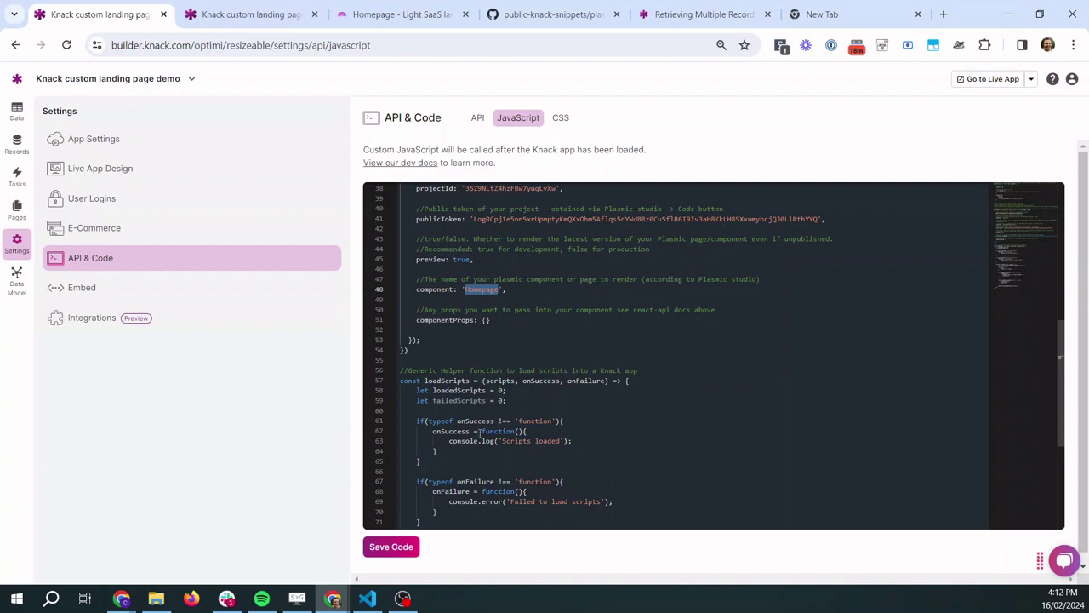
left_click(393, 546)
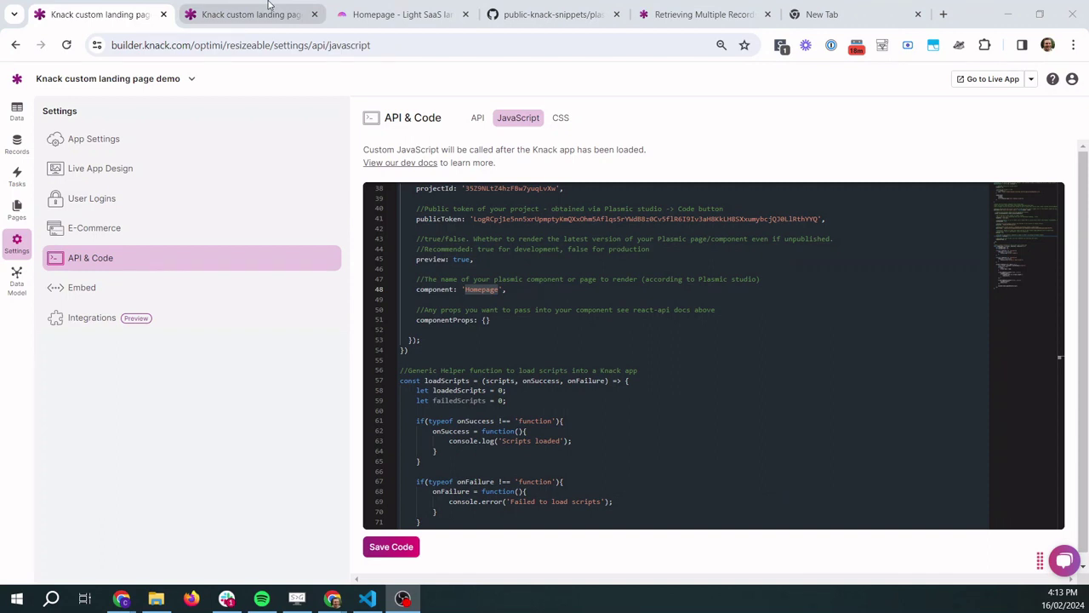
left_click(268, 10)
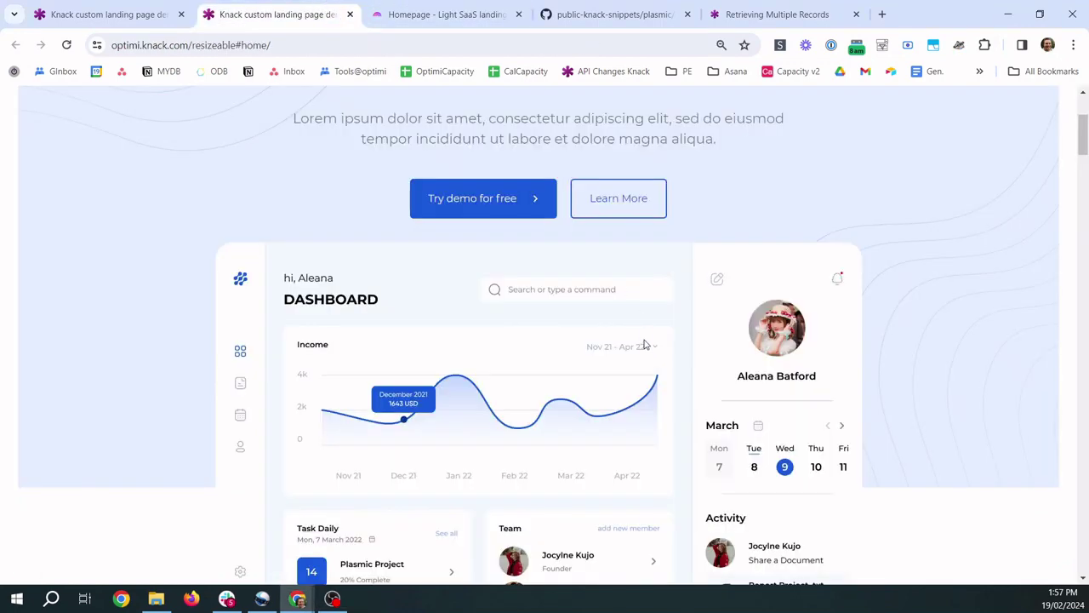
scroll(646, 346, "down", 5)
scroll(678, 339, "down", 3)
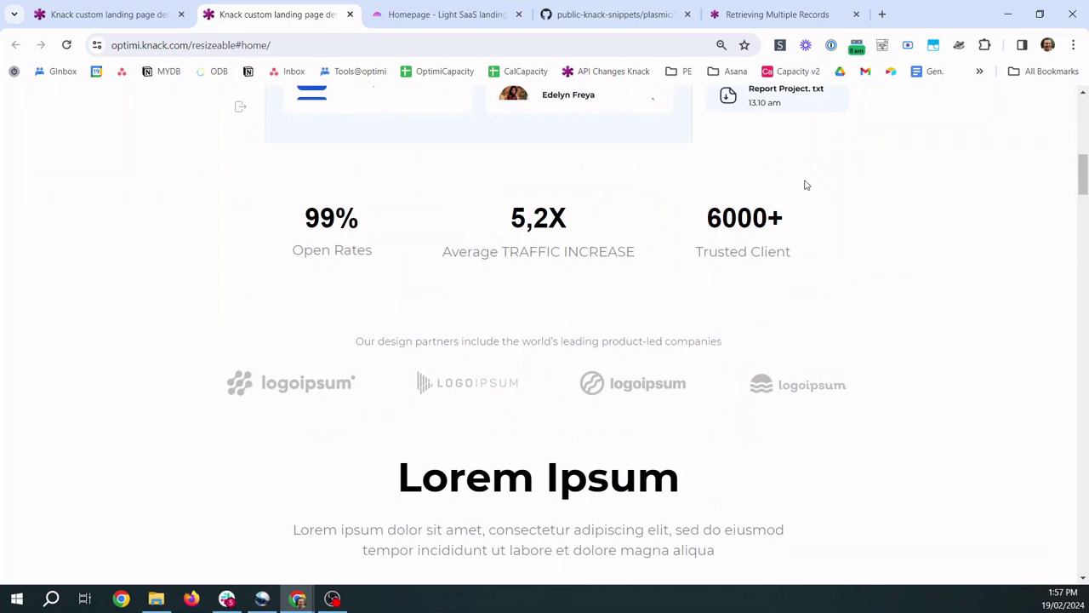
scroll(845, 231, "down", 4)
scroll(845, 231, "down", 15)
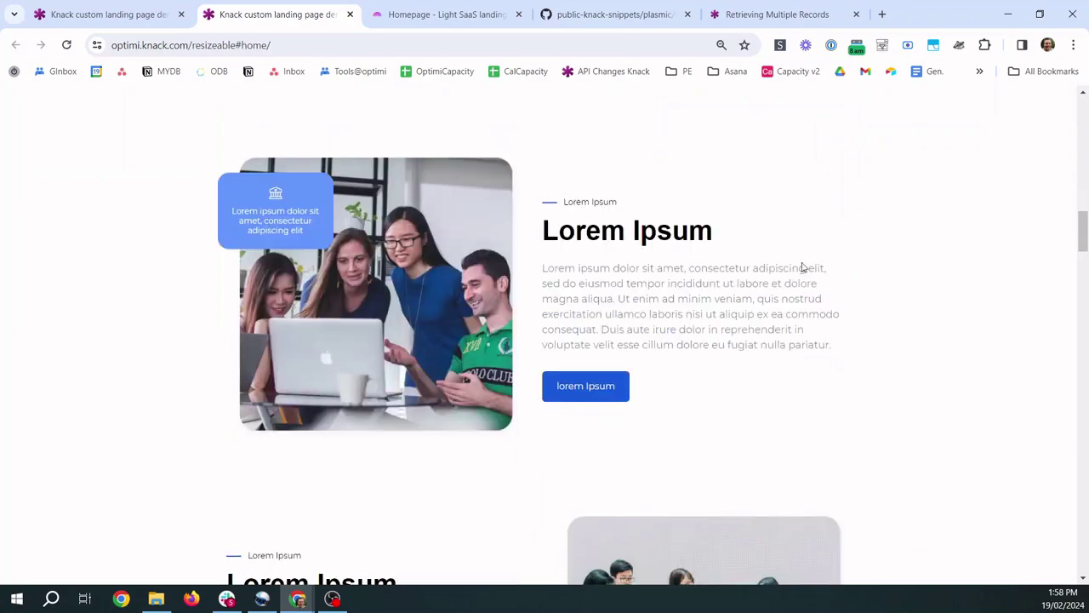
scroll(480, 362, "down", 4)
scroll(408, 318, "up", 4)
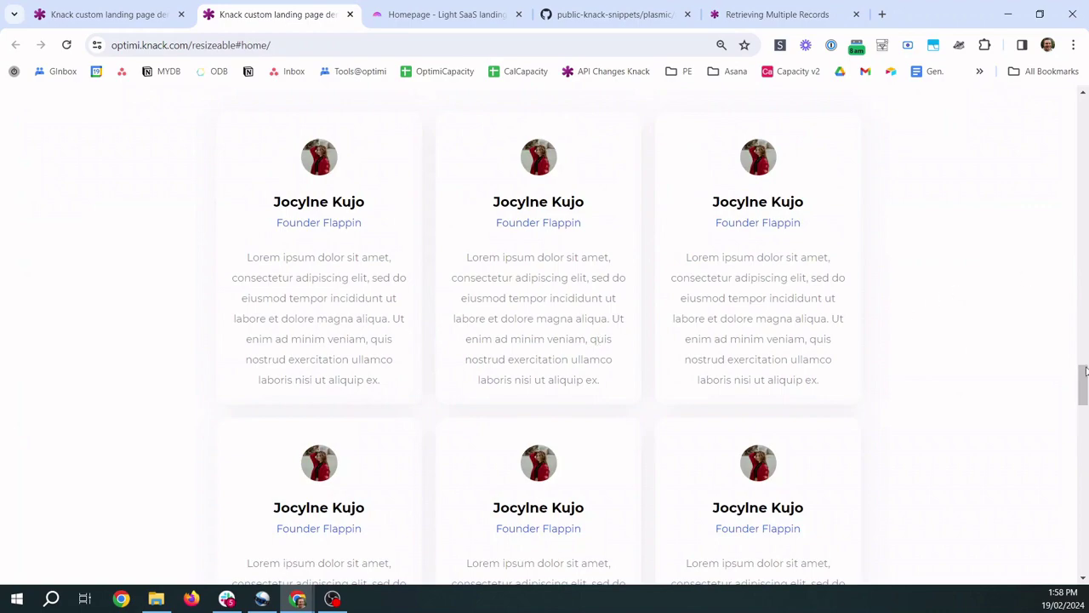
left_click_drag(1083, 385, 1079, 102)
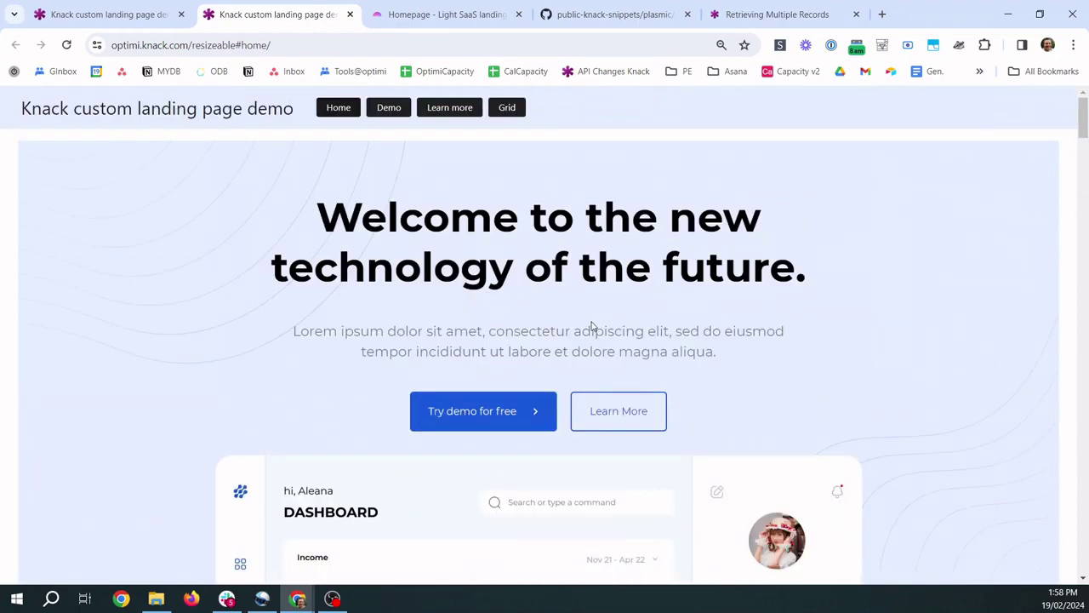